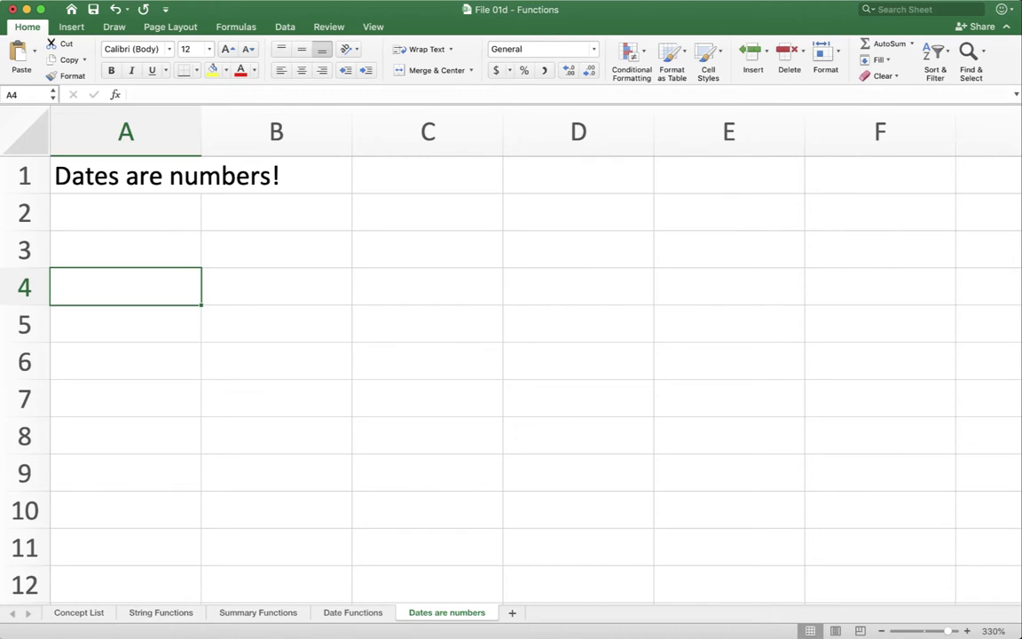
# - Enter the date January 1, 2020 in cell A4
pyautogui.write('January 1, 20')
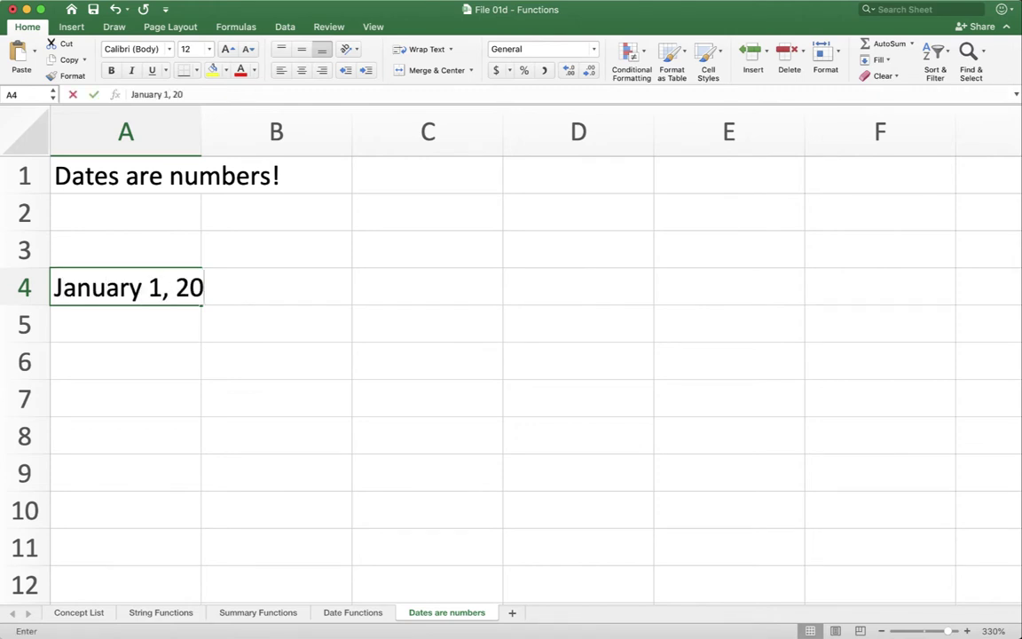
pyautogui.write('20')
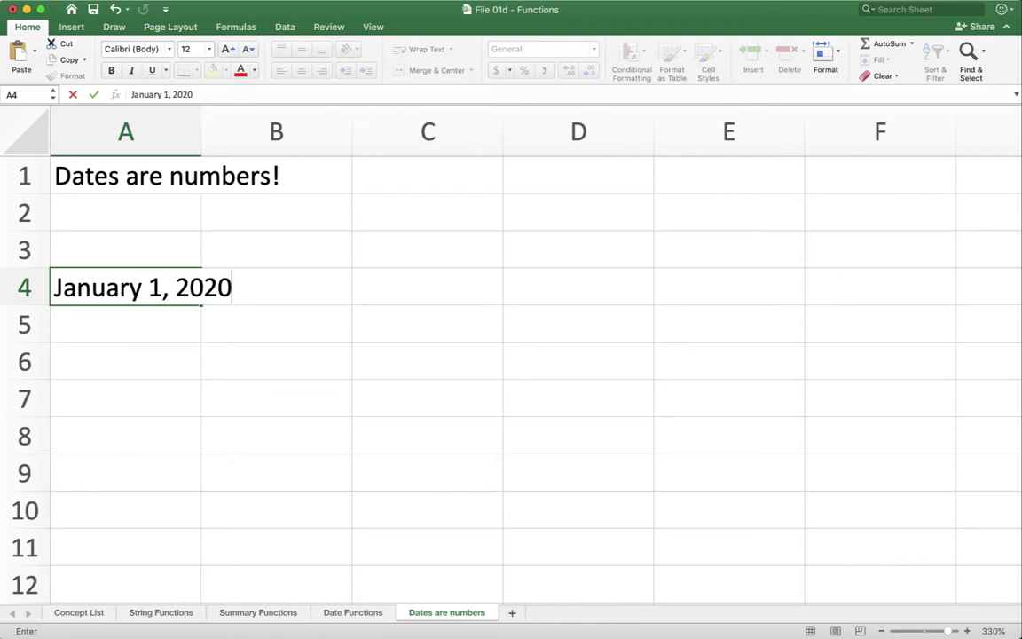
pyautogui.press('Return')
# - Preview the long weekday, 3/14 and 14-Mar date types for cell A4 and apply the *3/14/12 type
pyautogui.click(125, 286)
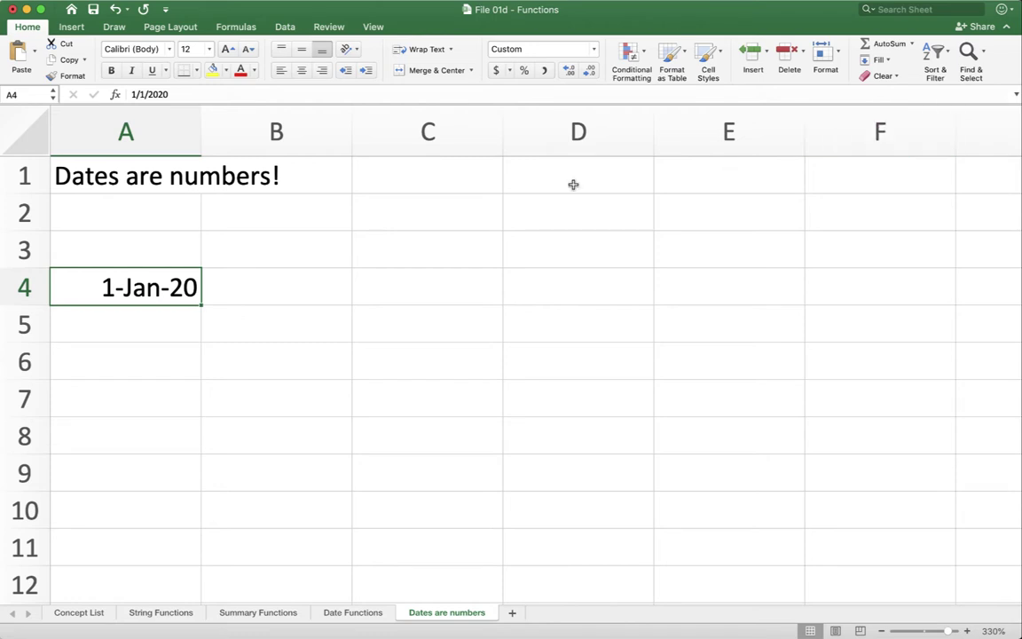
pyautogui.click(593, 49)
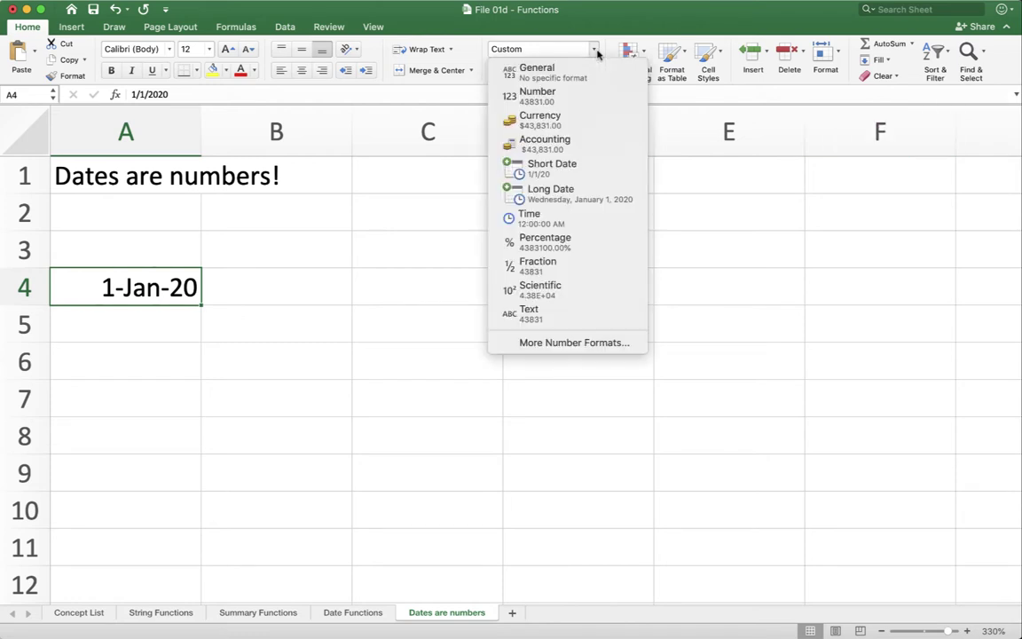
pyautogui.click(586, 343)
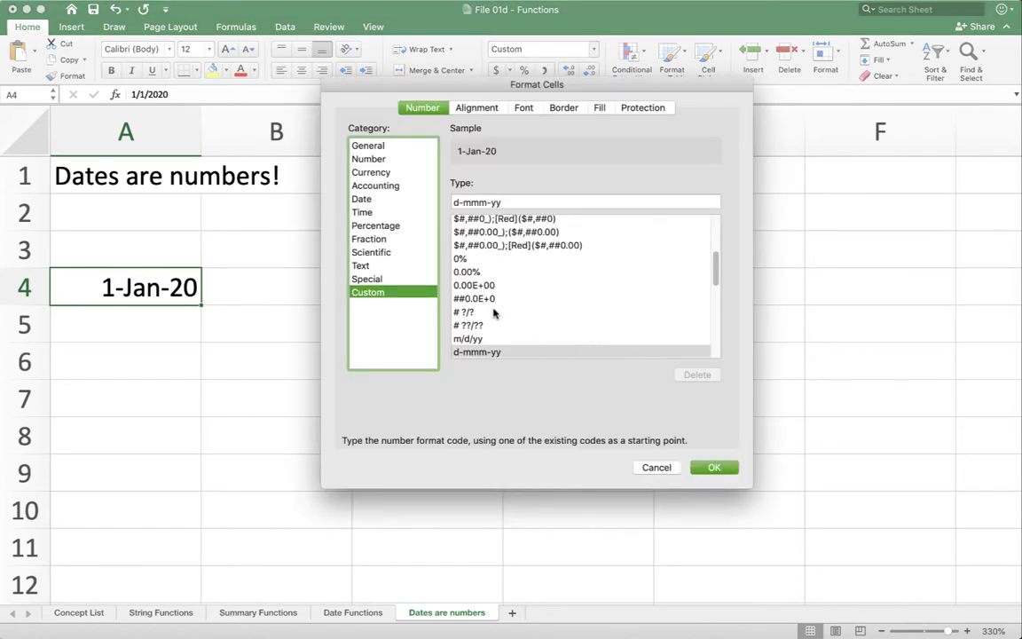
pyautogui.click(392, 200)
pyautogui.click(519, 215)
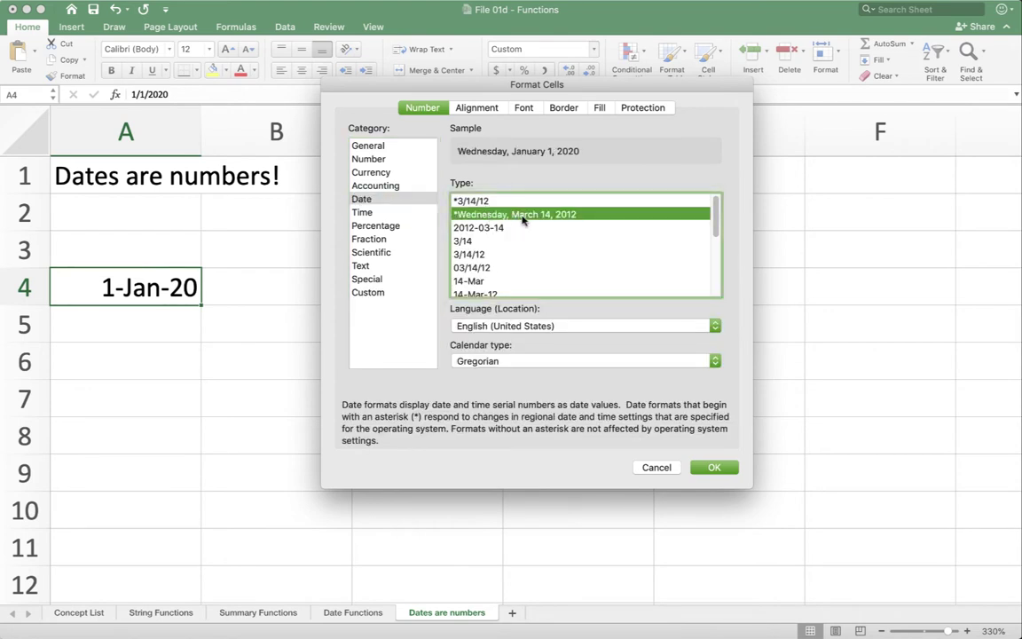
pyautogui.click(517, 246)
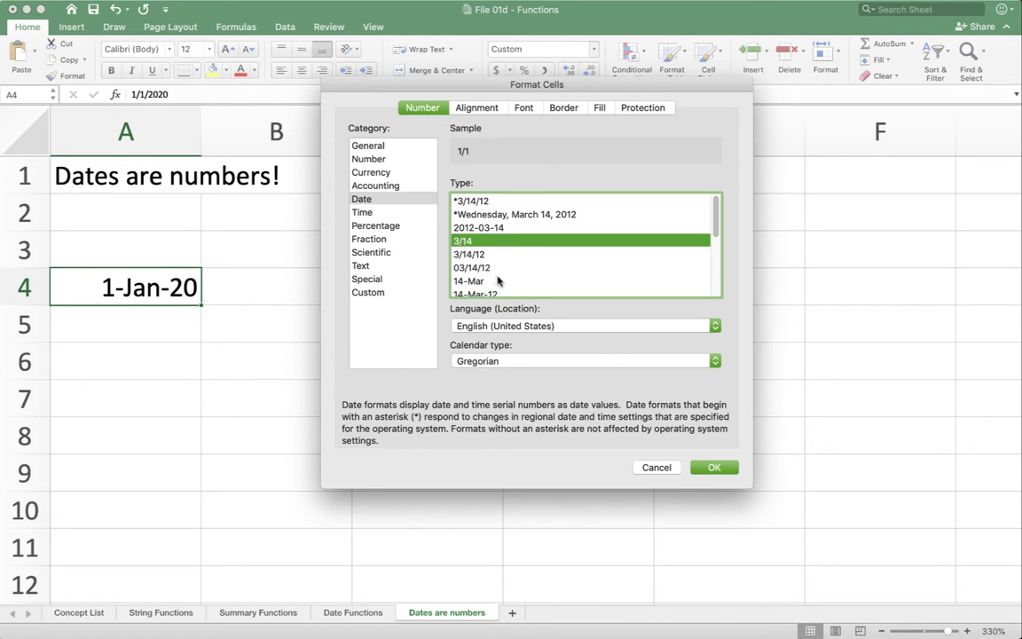
pyautogui.click(498, 281)
pyautogui.scroll(-5, 499, 266)
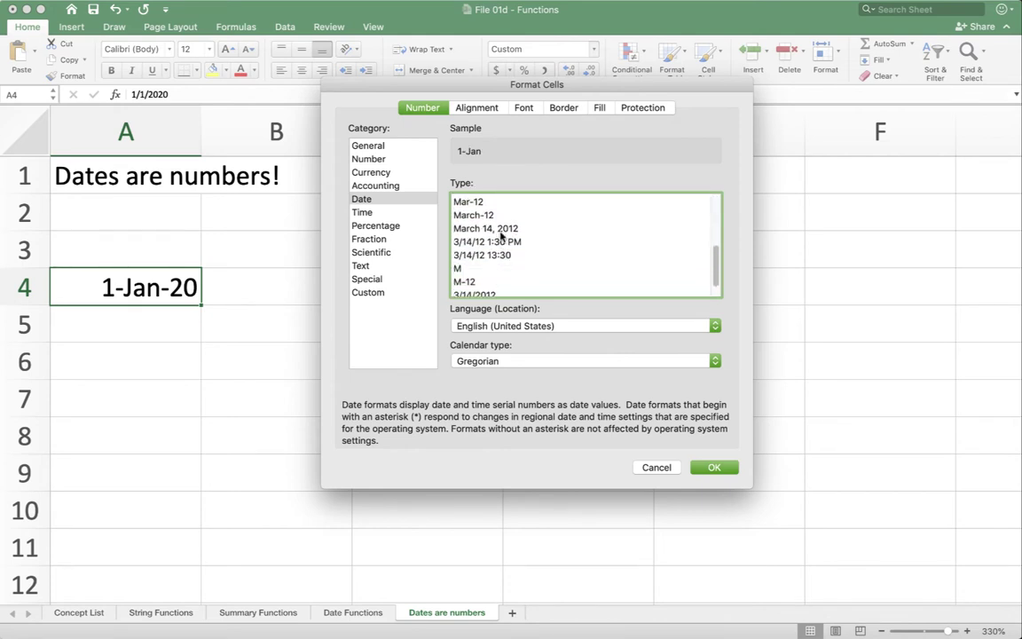
pyautogui.scroll(6, 500, 235)
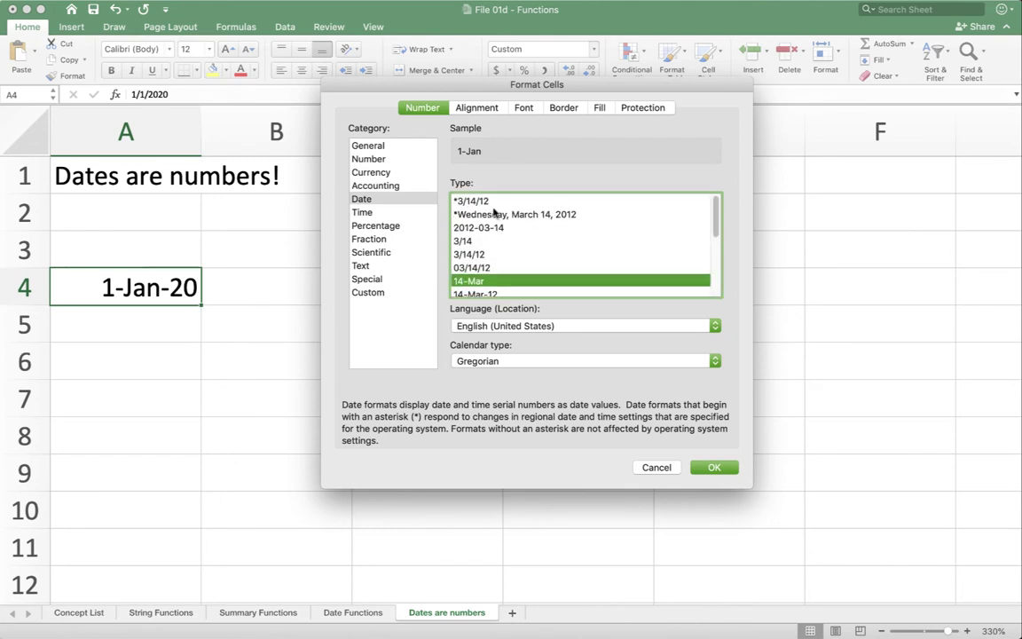
pyautogui.click(490, 201)
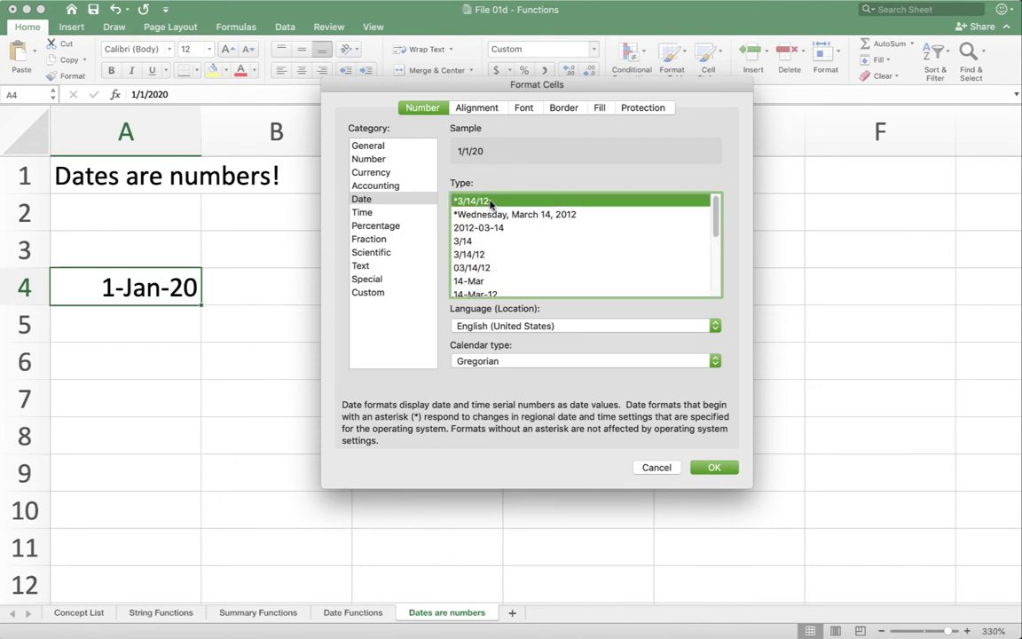
pyautogui.click(714, 467)
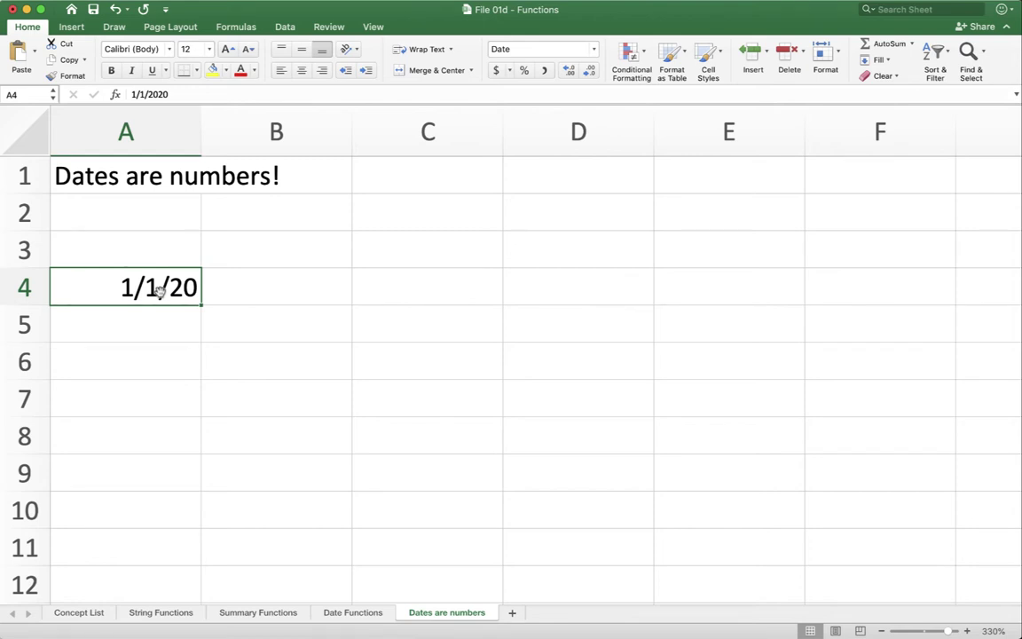
# - Enter the date Jan 1 without a year in cell B5
pyautogui.click(256, 327)
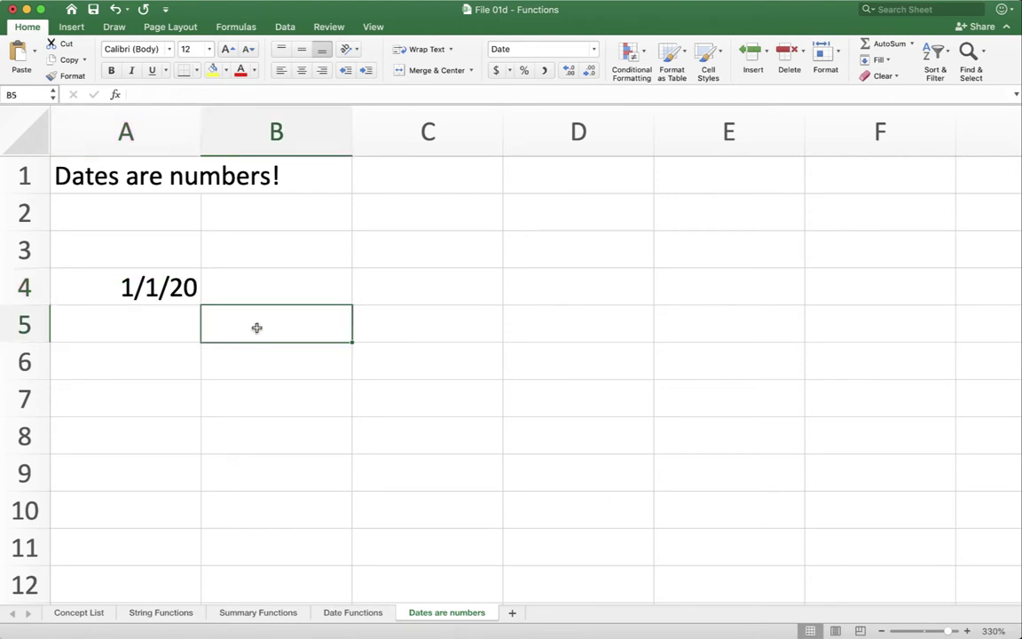
pyautogui.write('Jan 1')
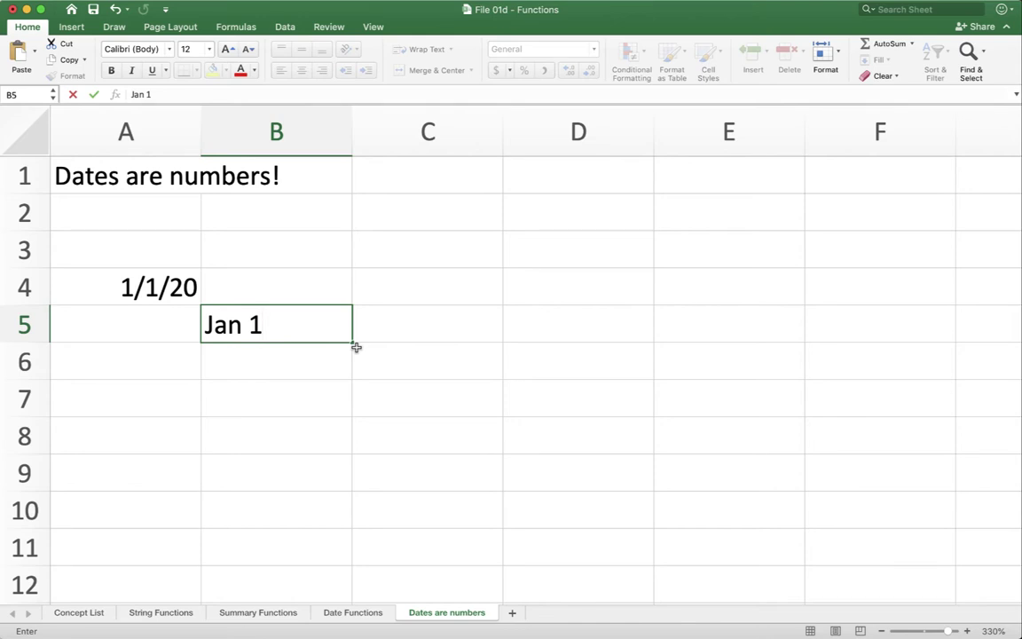
pyautogui.press('Return')
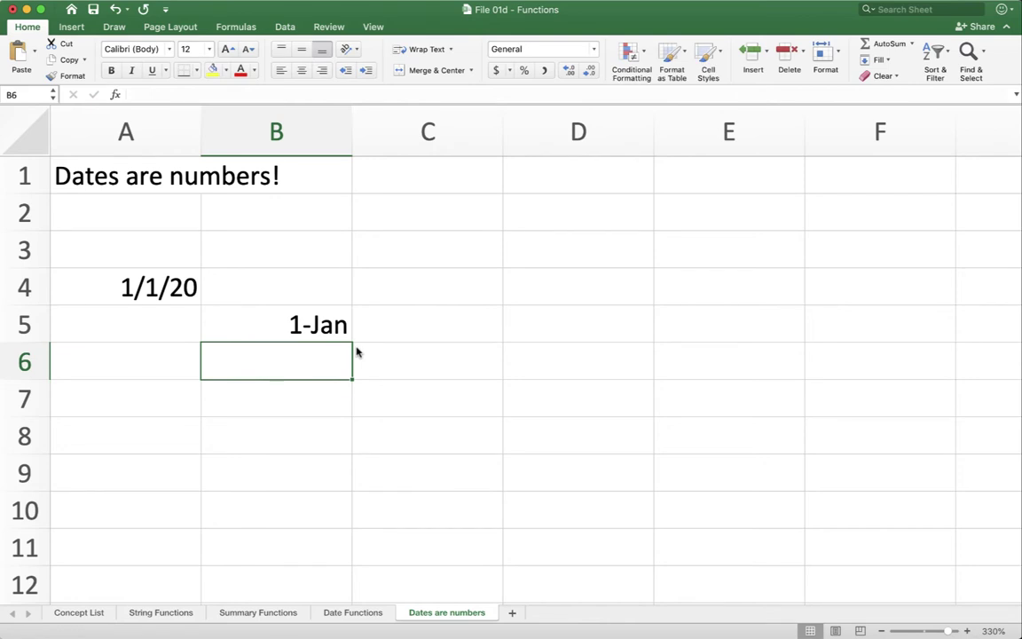
# - Try entering "1 Juna" as a date in cell B6, and clear the cell again
pyautogui.write('1 Juna')
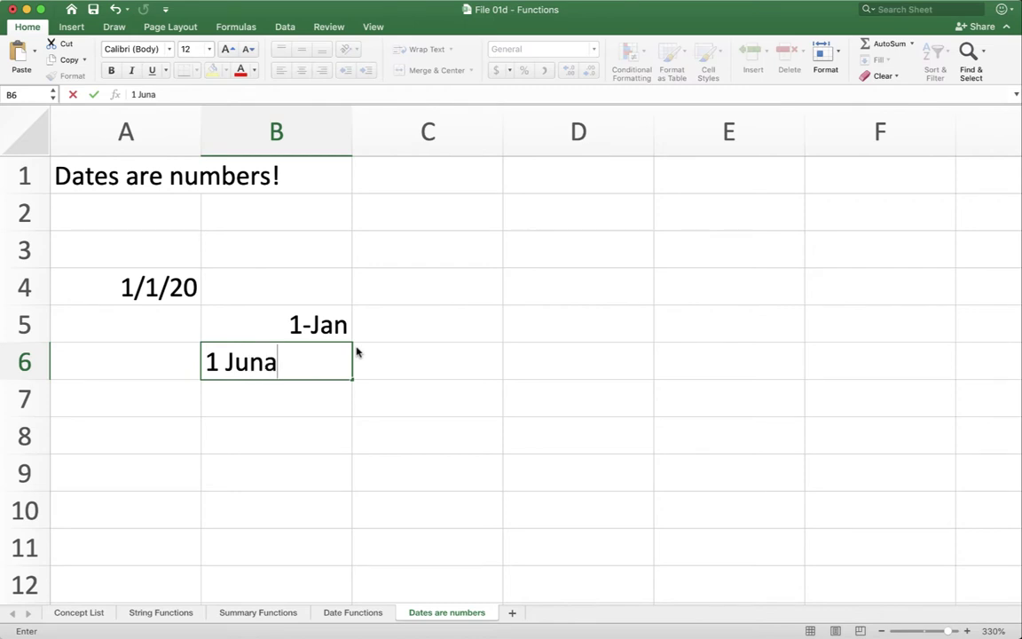
pyautogui.press('Return')
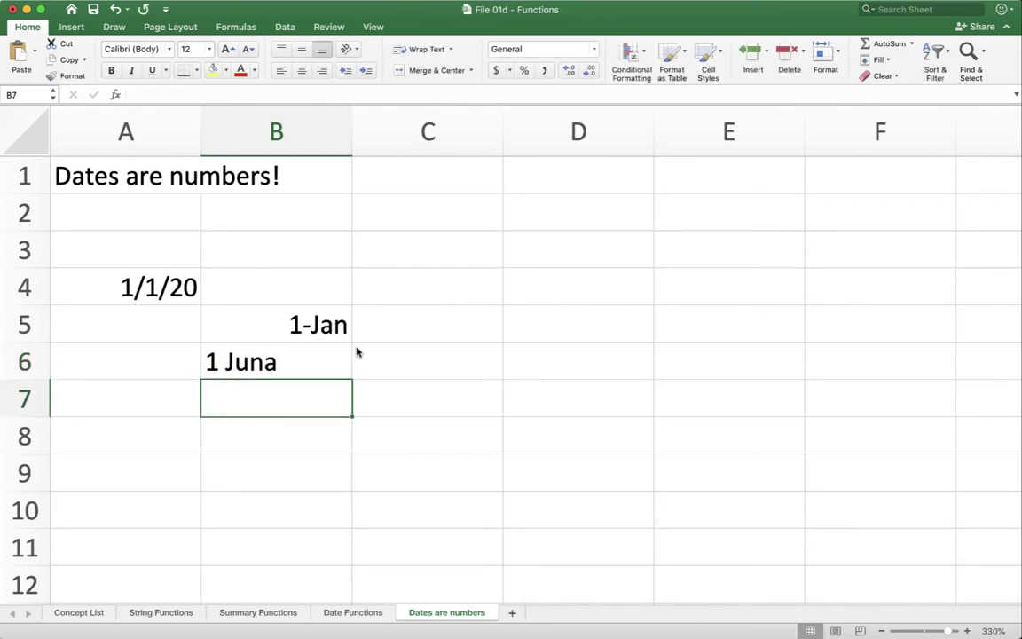
pyautogui.press('Up')
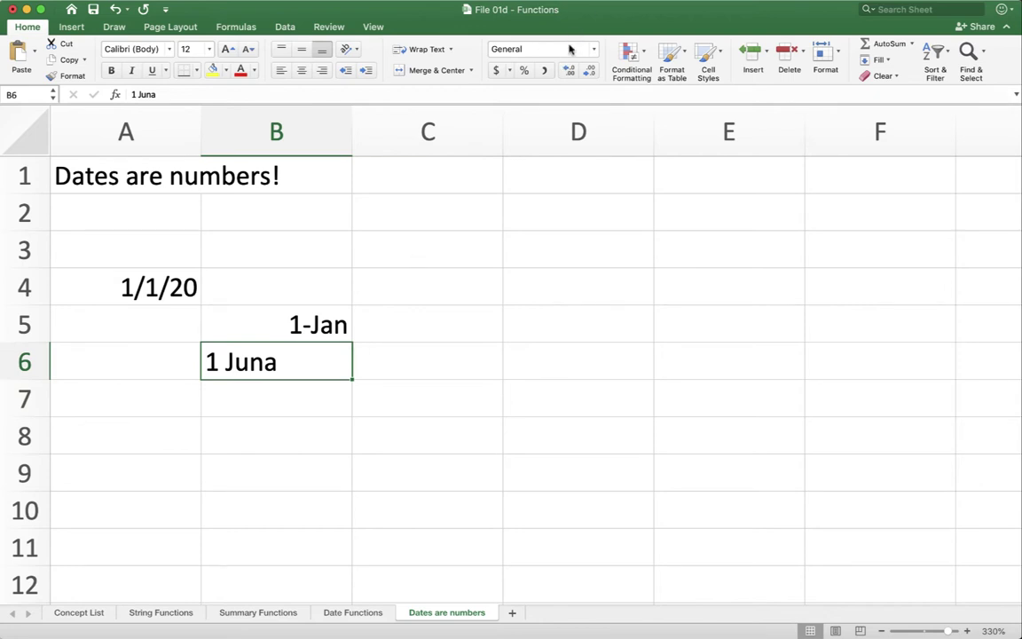
pyautogui.press('Delete')
# - Apply the comma number style to the date in cell B5
pyautogui.press('Up')
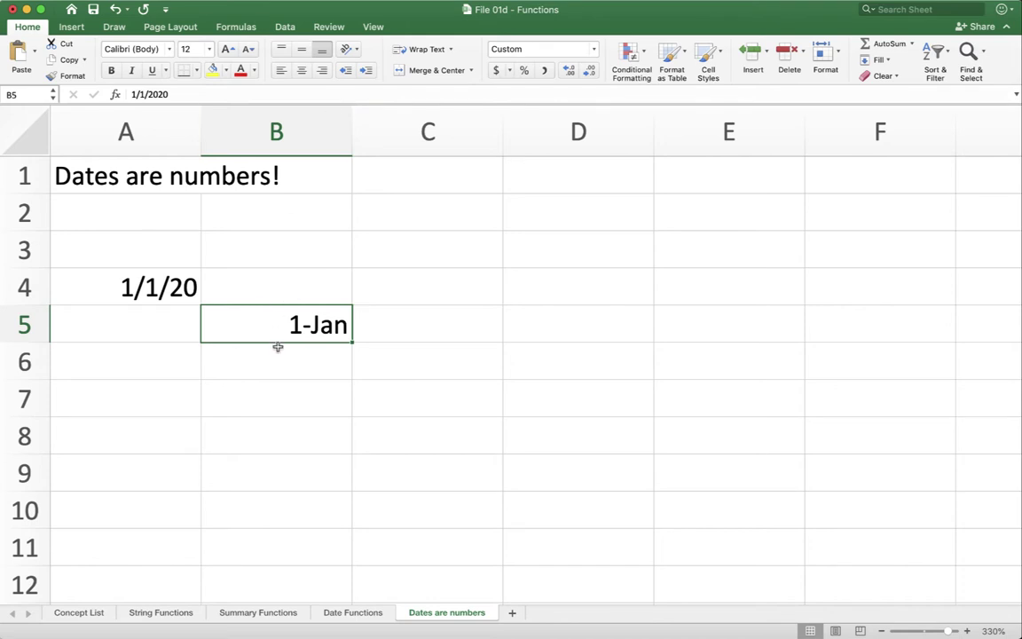
pyautogui.click(544, 77)
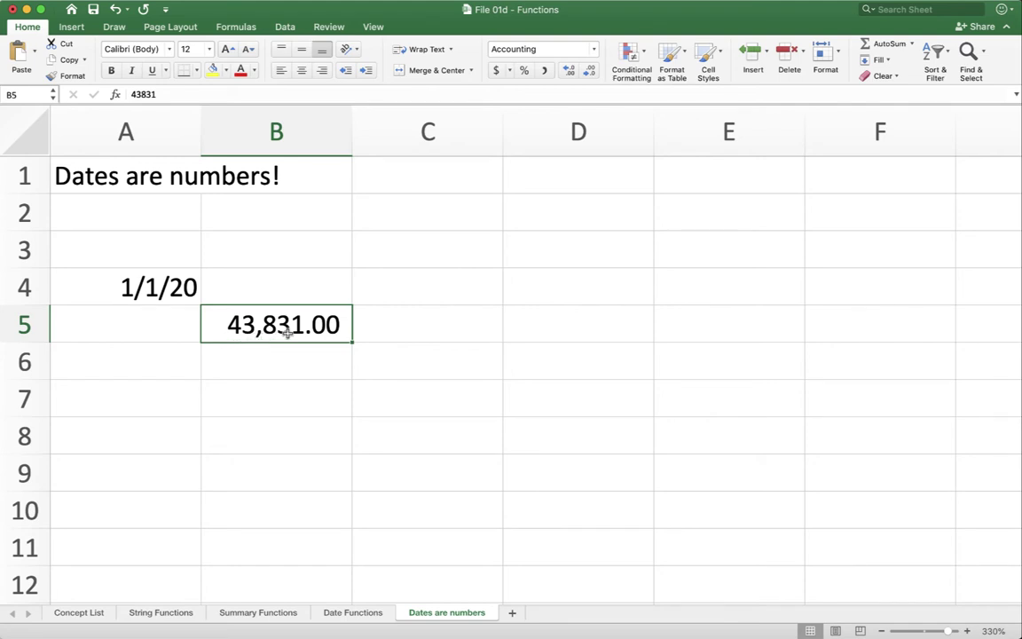
# - Enter the number 1 in cell B7
pyautogui.click(304, 390)
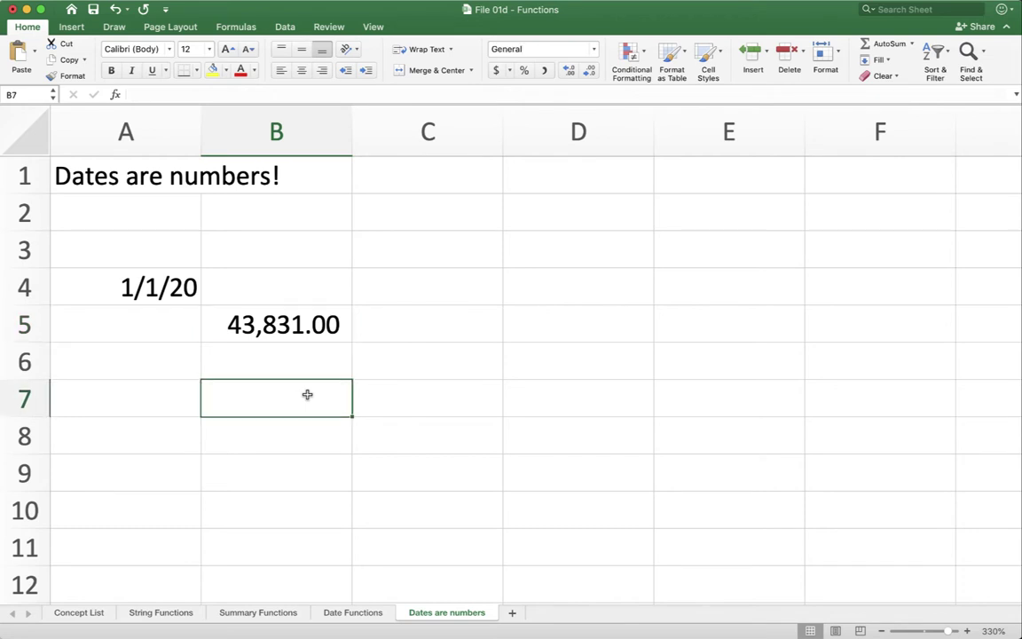
pyautogui.write('1')
pyautogui.press('Return')
# - Format the number in cell B7 as Short Date, and switch it to Long Date
pyautogui.click(308, 399)
pyautogui.click(593, 51)
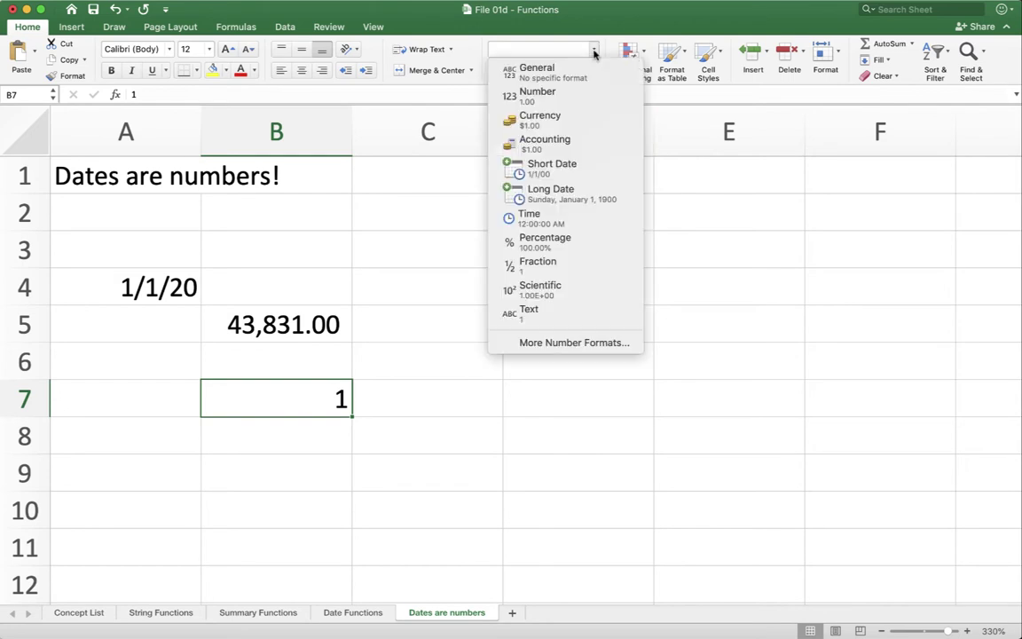
pyautogui.click(583, 174)
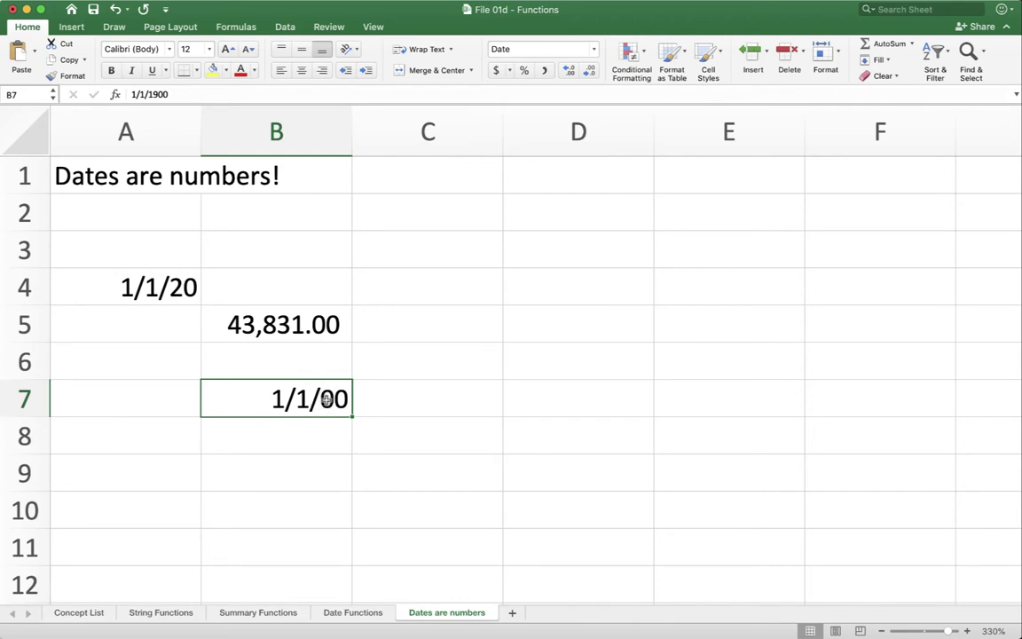
pyautogui.click(593, 50)
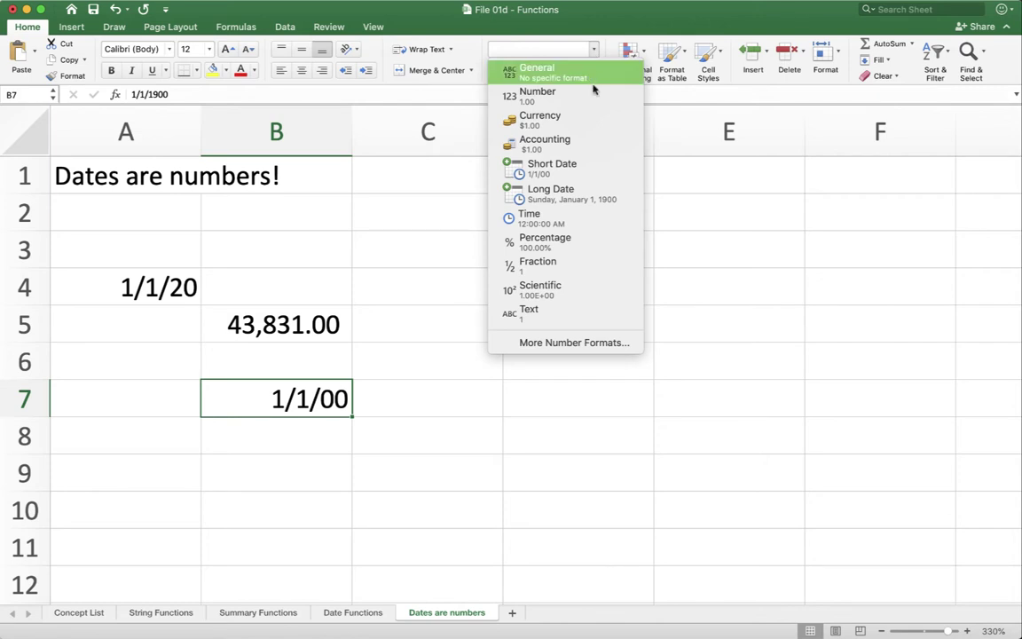
pyautogui.click(584, 196)
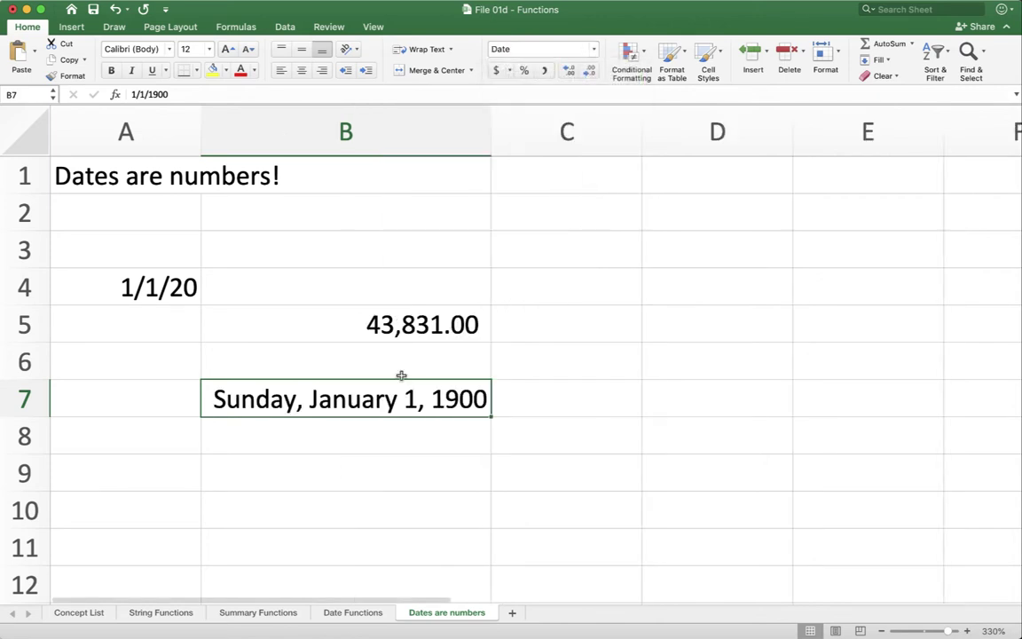
# - Enter the date Jan 1, 1900 in cell B8
pyautogui.click(412, 436)
pyautogui.write('Jan')
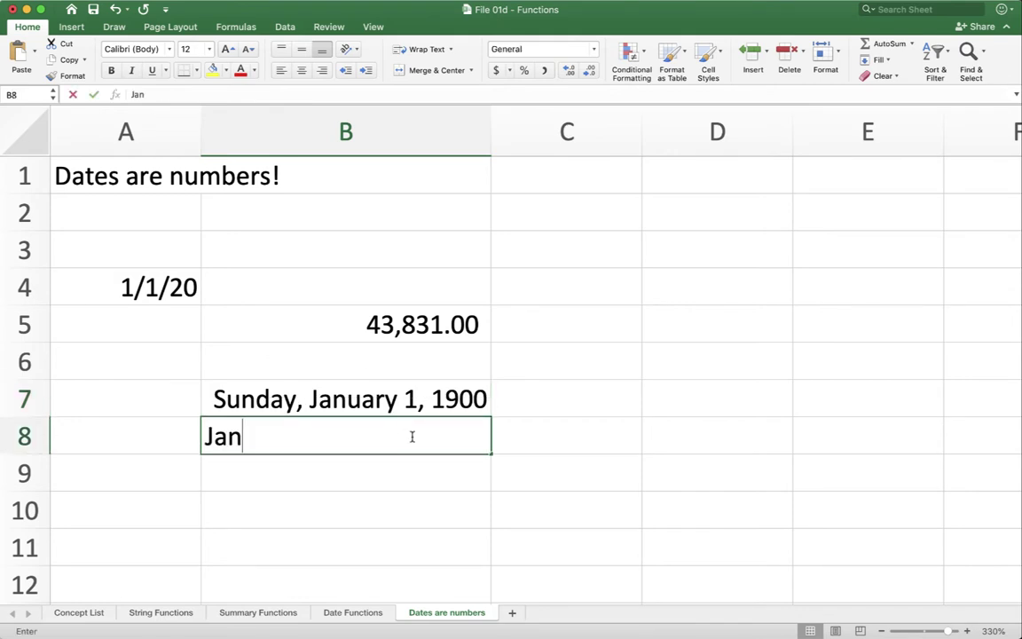
pyautogui.write(' 1, 1900')
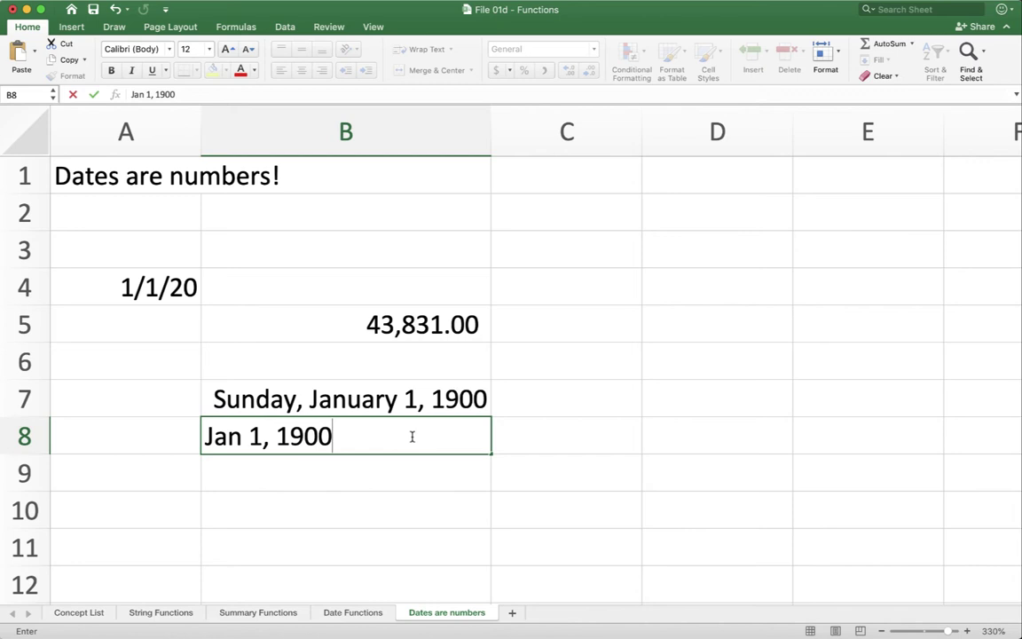
pyautogui.press('Return')
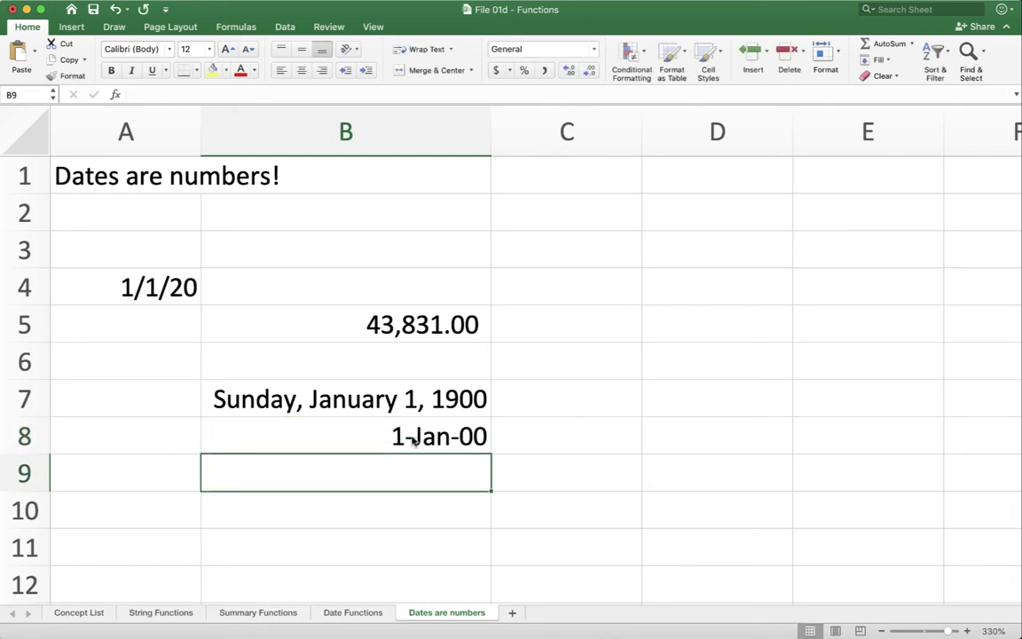
# - Enter January 1, 1899 in cell B9 to test a date before 1900
pyautogui.write('Jamn')
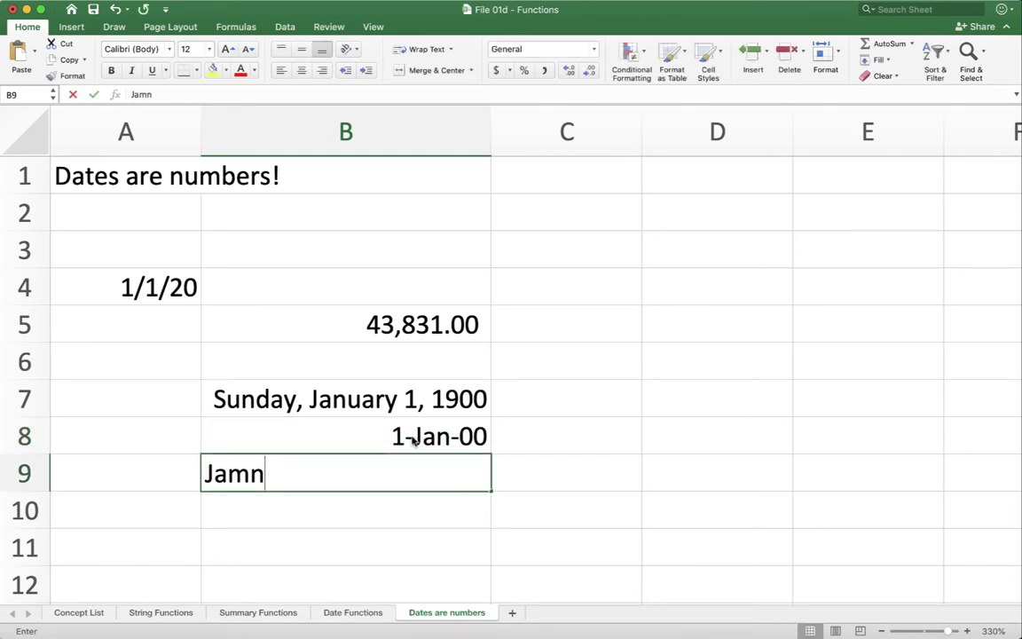
pyautogui.press('BackSpace')
pyautogui.press('BackSpace')
pyautogui.write('nuary ')
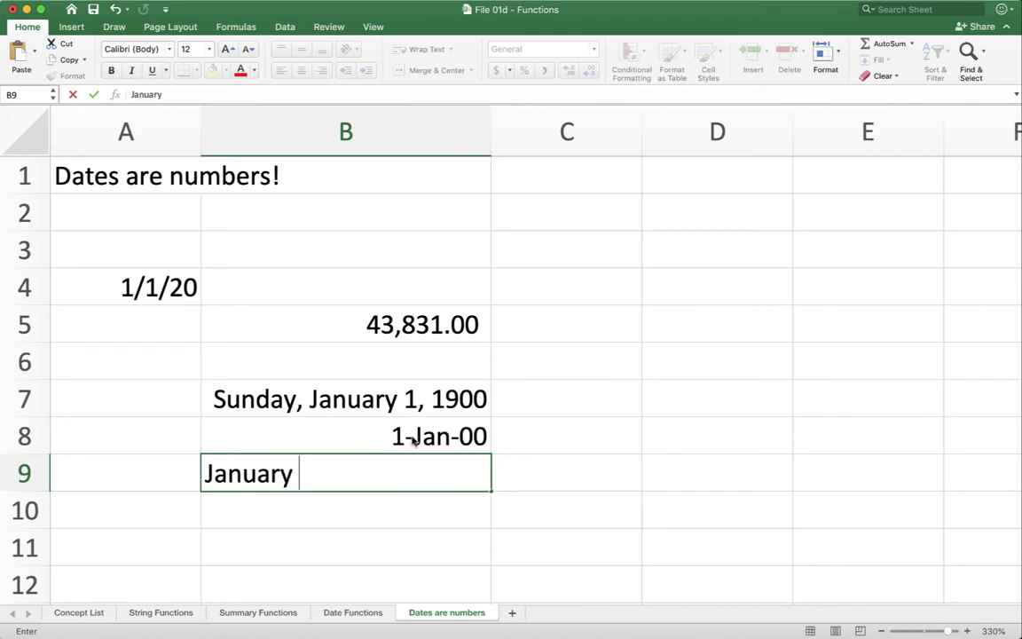
pyautogui.write('1, 1899')
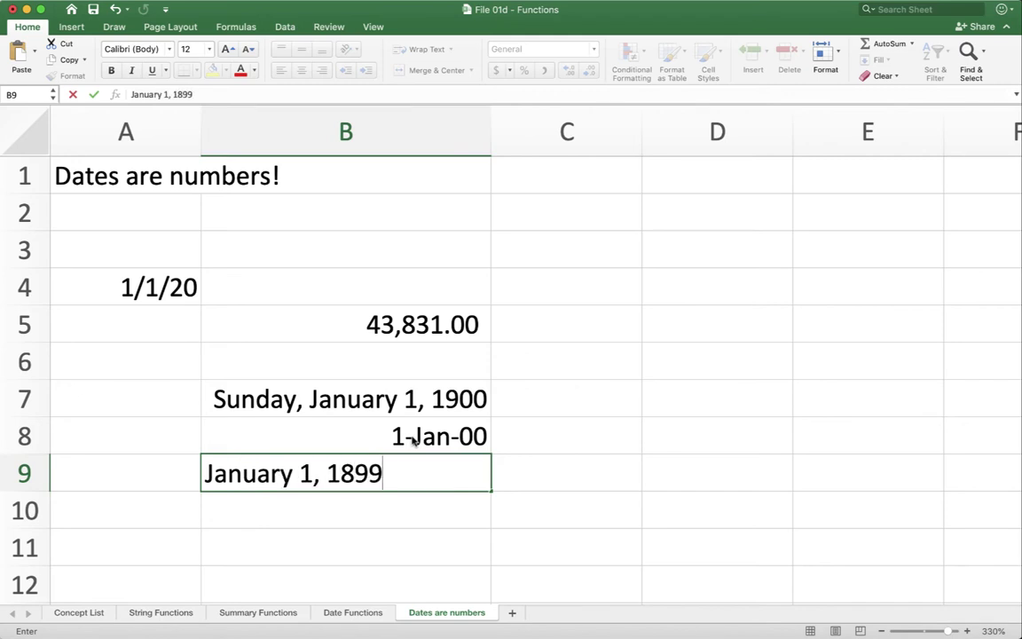
pyautogui.press('Return')
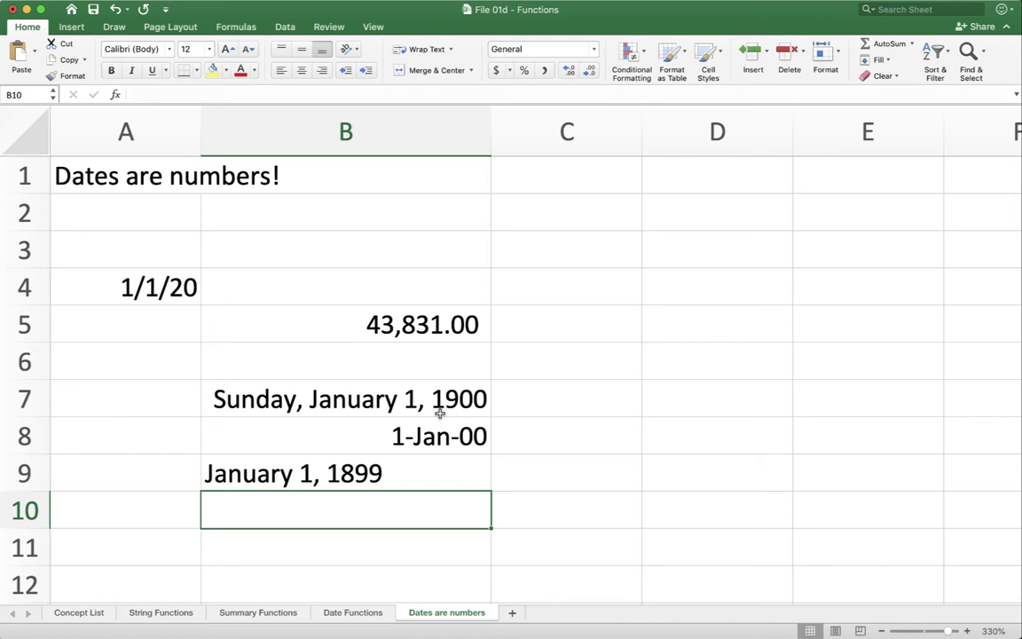
# - Clear the contents of the example cells A4 through B9
pyautogui.click(417, 443)
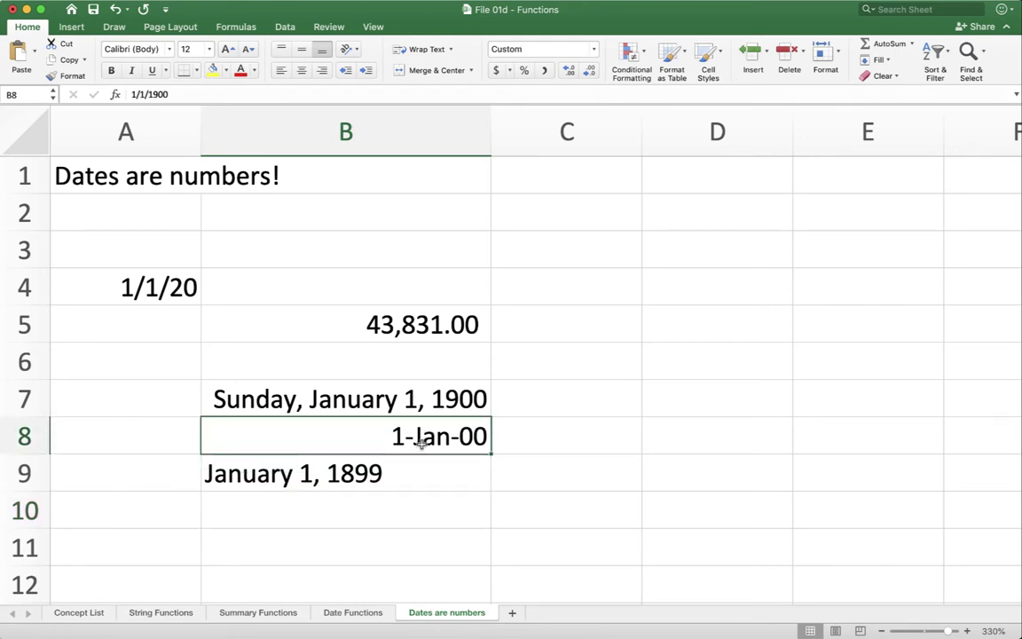
pyautogui.moveTo(175, 293); pyautogui.dragTo(373, 483)
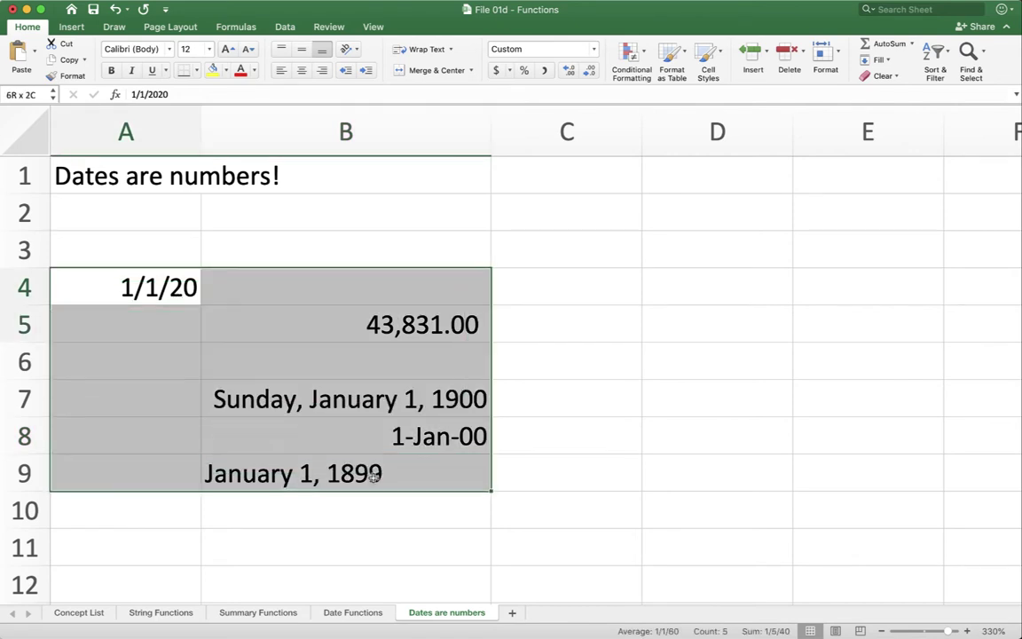
pyautogui.press('Delete')
# - Enter the date January 1, 1900 in cell B5
pyautogui.click(322, 333)
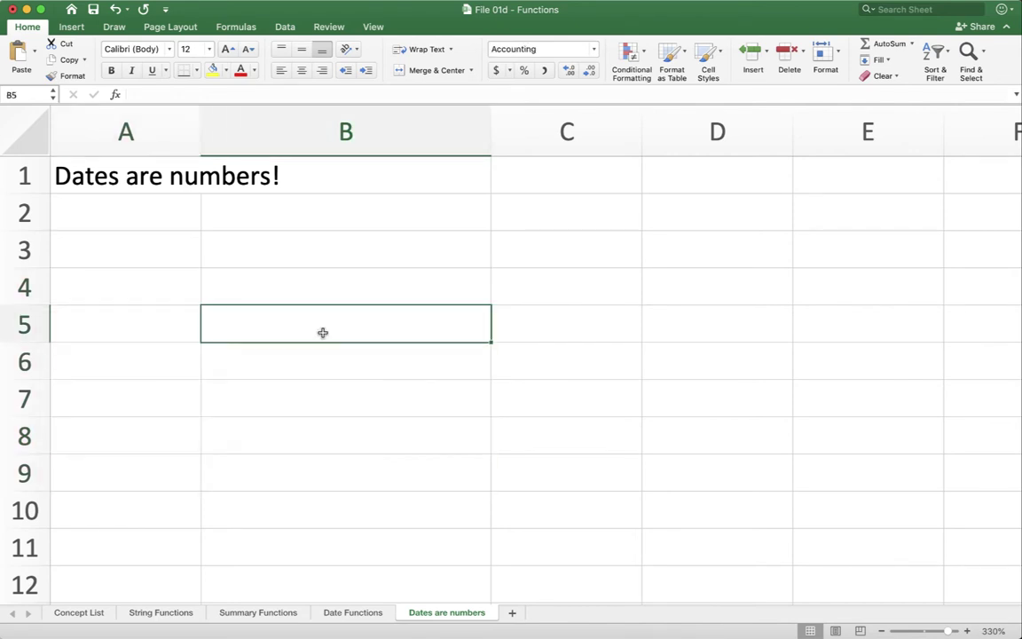
pyautogui.write('January 1')
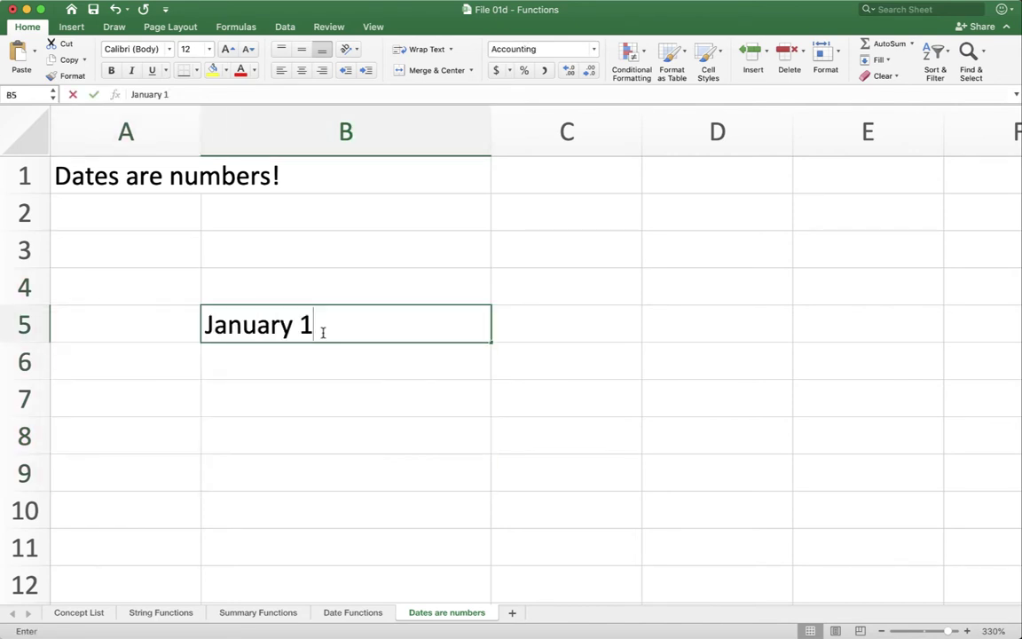
pyautogui.write(', 20')
pyautogui.press('BackSpace')
pyautogui.press('BackSpace')
pyautogui.write('1900')
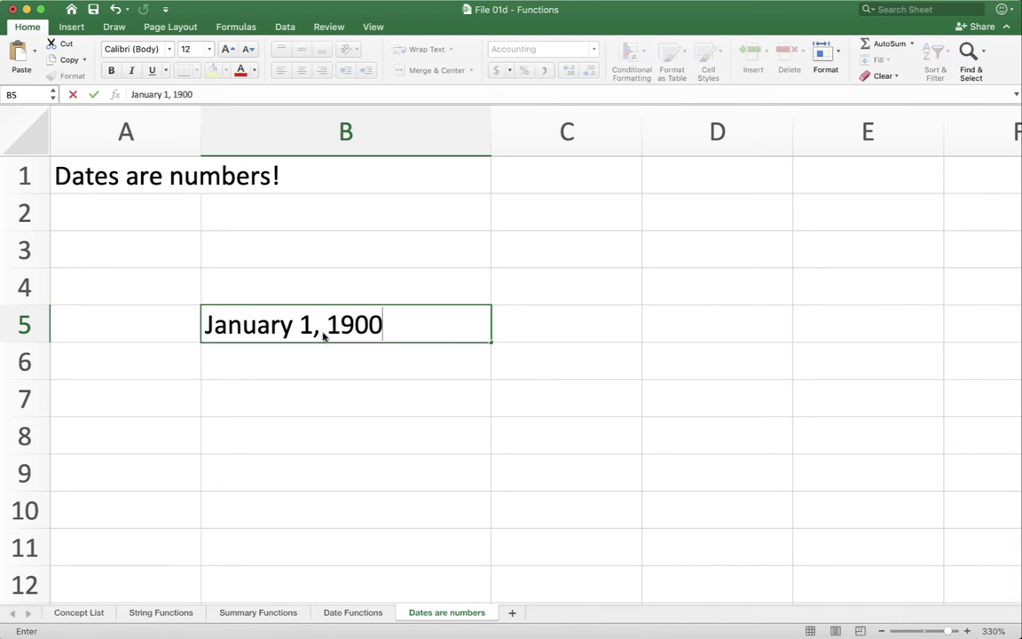
pyautogui.press('Return')
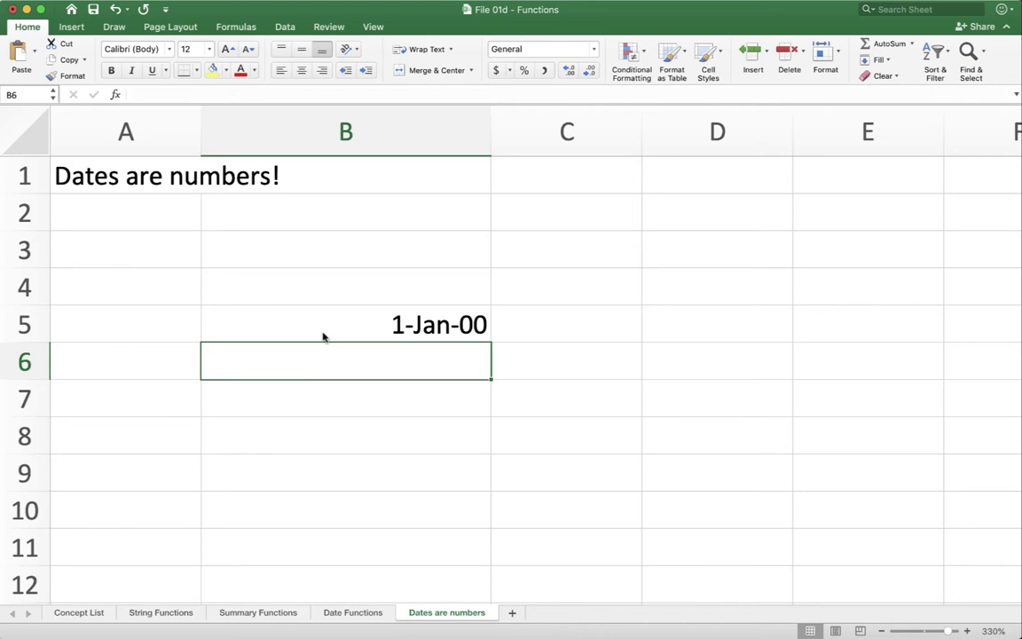
# - Enter the formula =B5+1 in cell B6 and fill it down through cell B10
pyautogui.write('=')
pyautogui.click(323, 335)
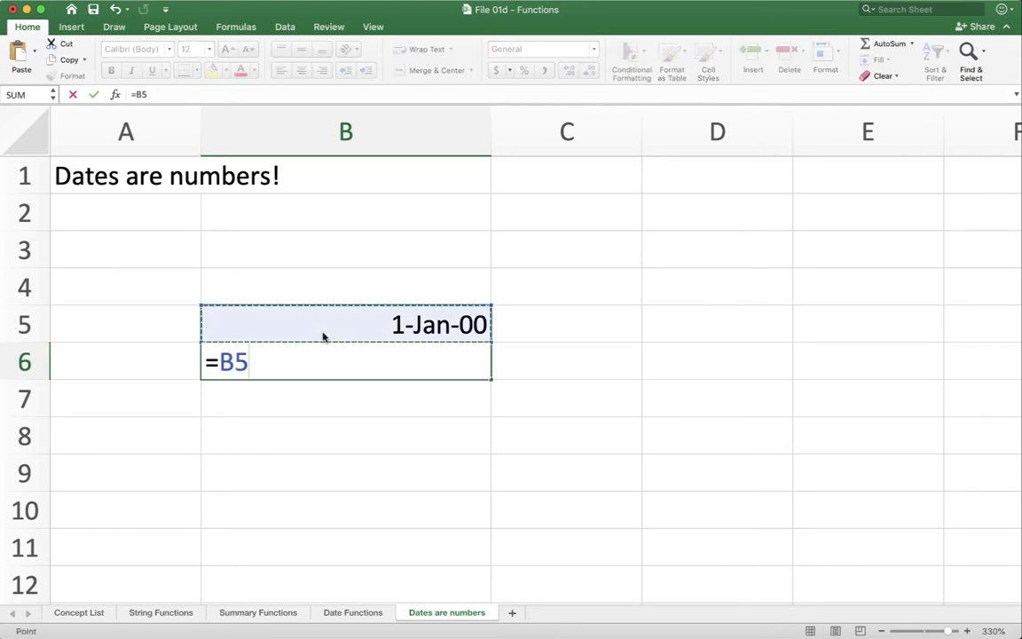
pyautogui.write('+1')
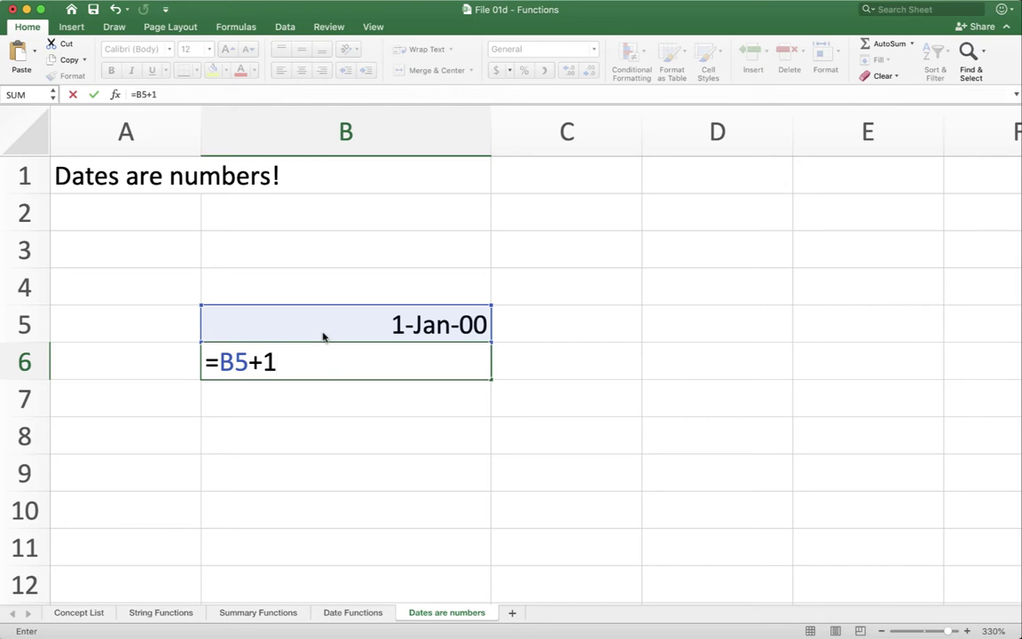
pyautogui.press('Return')
pyautogui.press('Up')
pyautogui.hotkey('shift', 'Down')
pyautogui.hotkey('shift', 'Down')
pyautogui.hotkey('shift', 'Down')
pyautogui.hotkey('shift', 'Down')
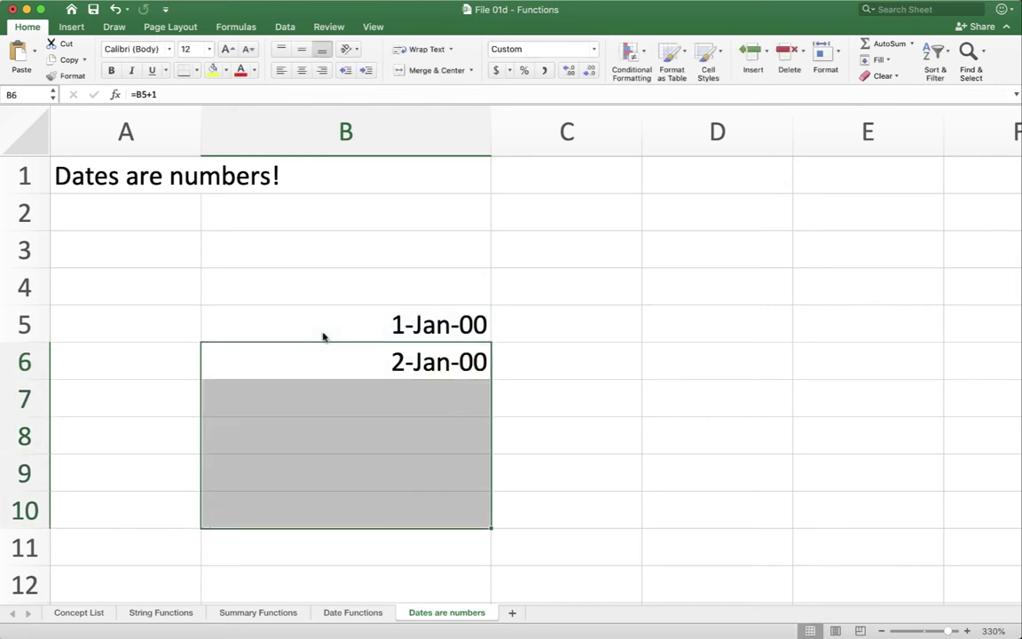
pyautogui.hotkey('ctrl', 'd')
# - Replace the formula in cell B10 with =B5+366
pyautogui.press('Down')
pyautogui.press('Down')
pyautogui.press('Down')
pyautogui.press('Down')
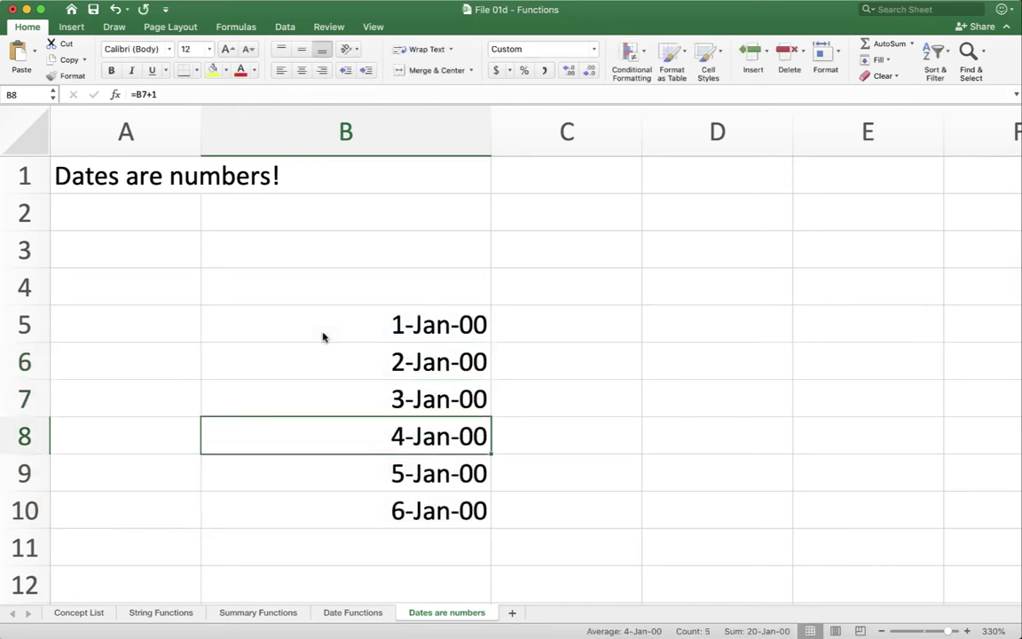
pyautogui.write('=')
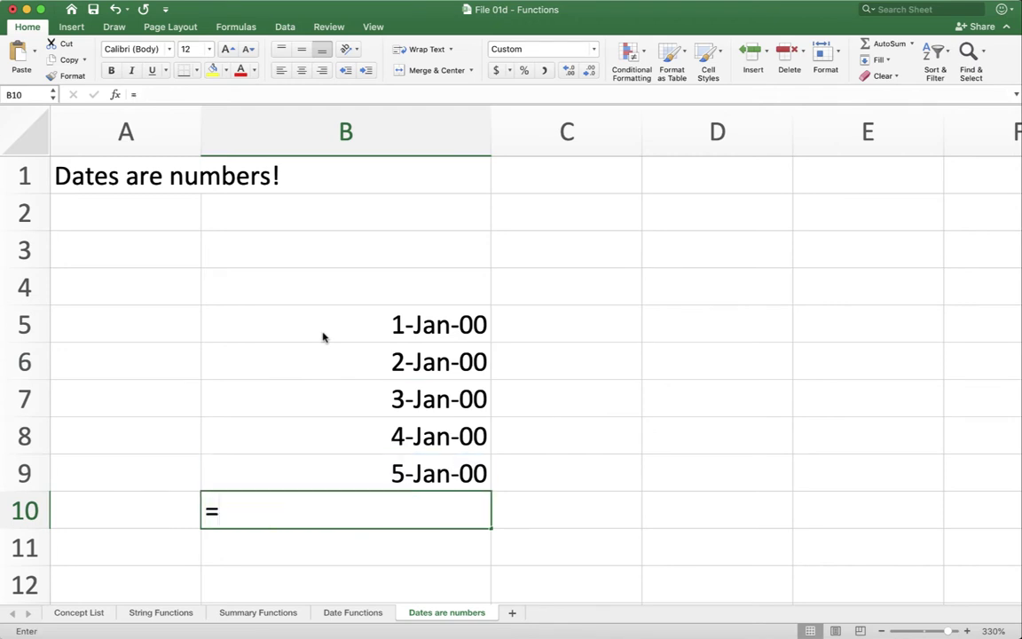
pyautogui.click(322, 333)
pyautogui.write('+366')
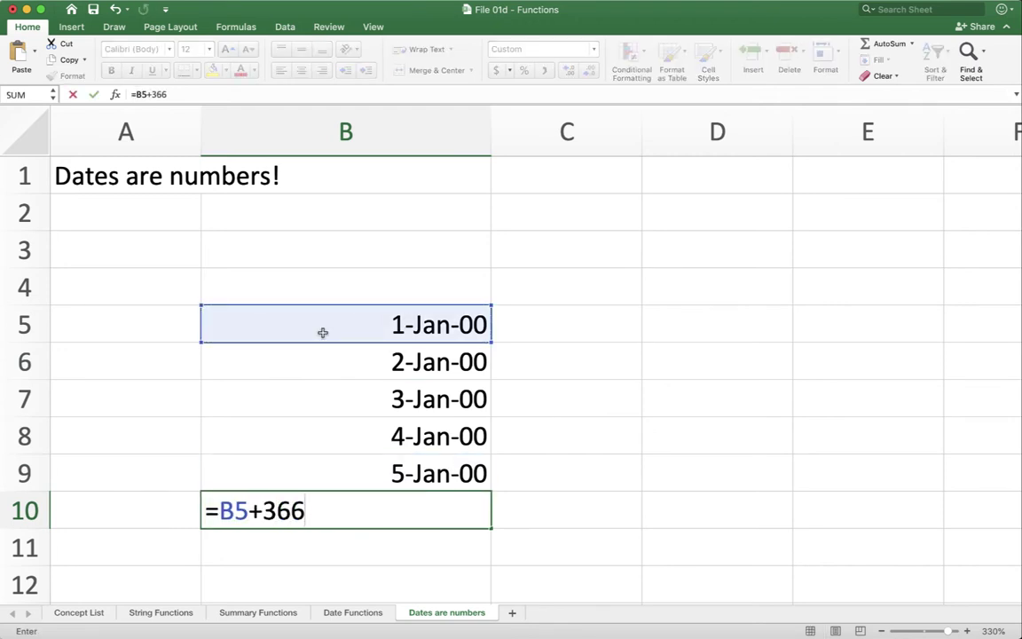
pyautogui.press('Return')
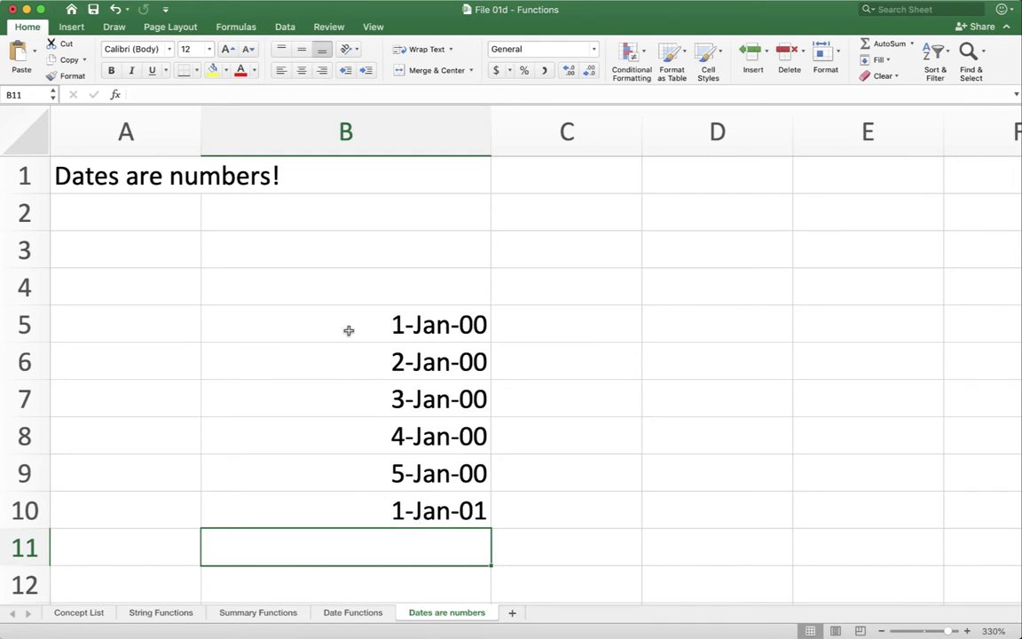
# - Apply the Comma Style number format to the dates in B5 through B10, and clear those cells
pyautogui.moveTo(347, 324); pyautogui.dragTo(363, 512)
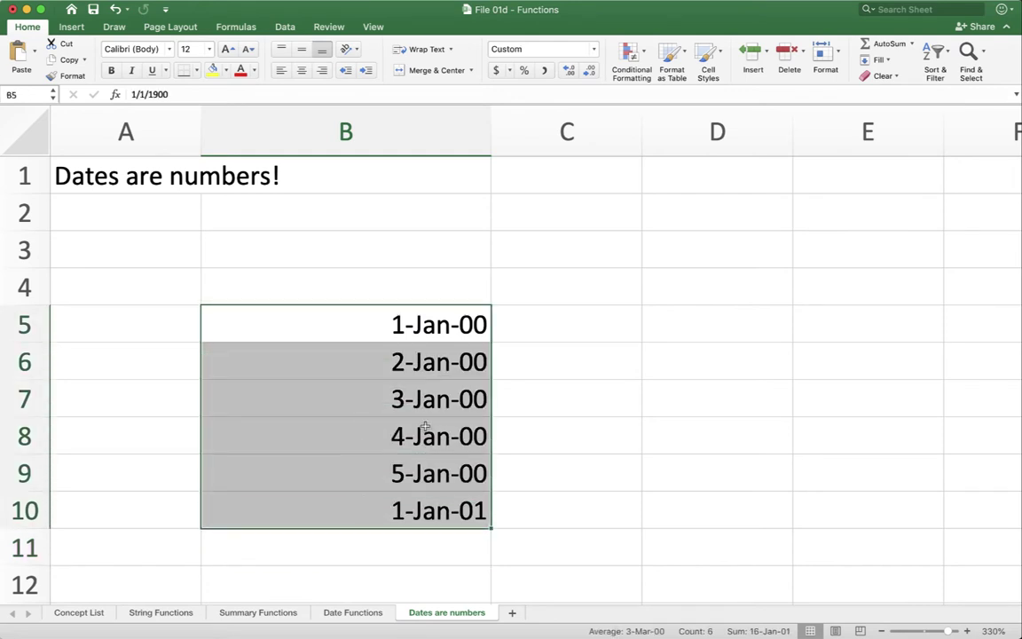
pyautogui.click(545, 73)
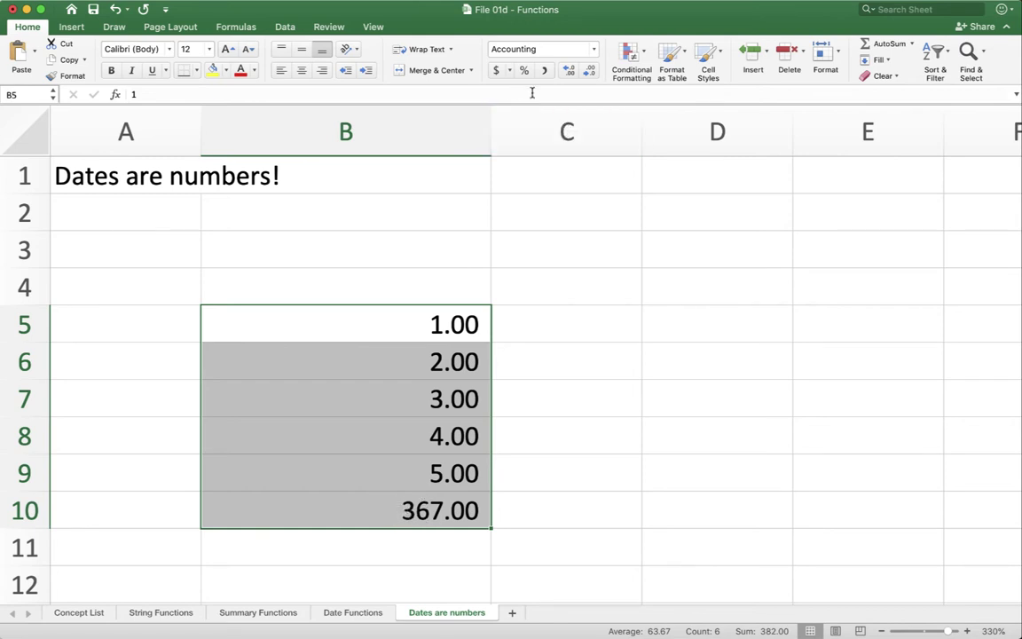
pyautogui.press('Delete')
pyautogui.click(406, 245)
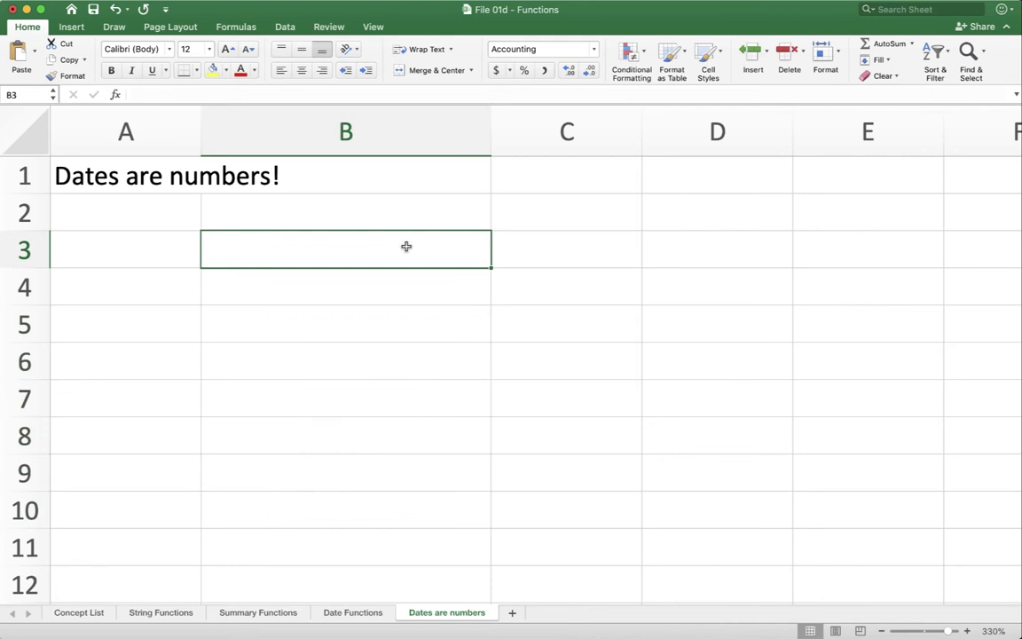
# - On the Date Functions sheet, enter =now() in cell E4 and apply the Comma Style number format to it
pyautogui.click(353, 612)
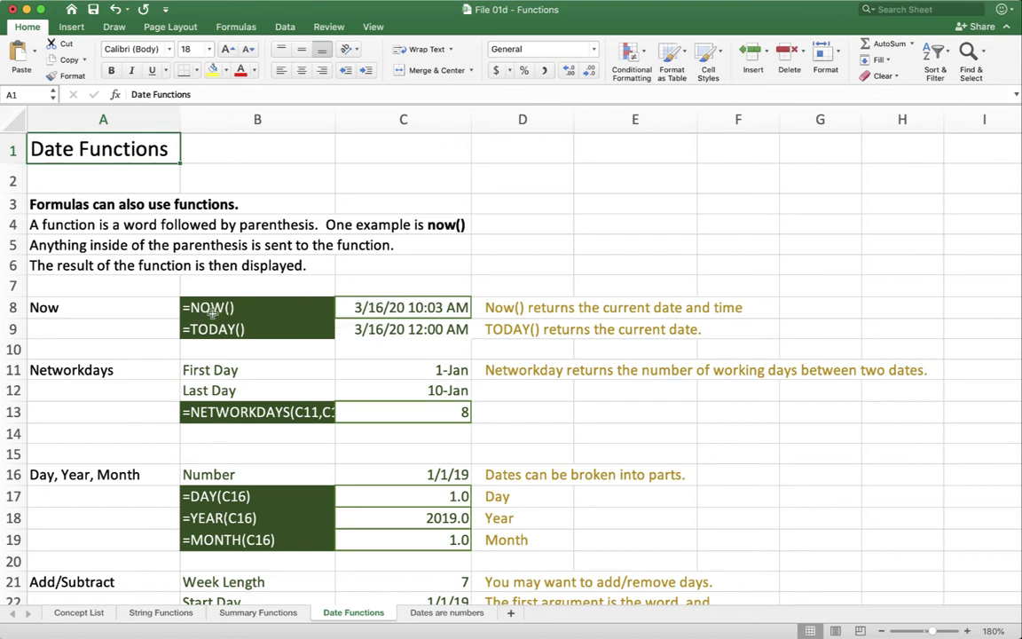
pyautogui.click(629, 228)
pyautogui.write('=now()')
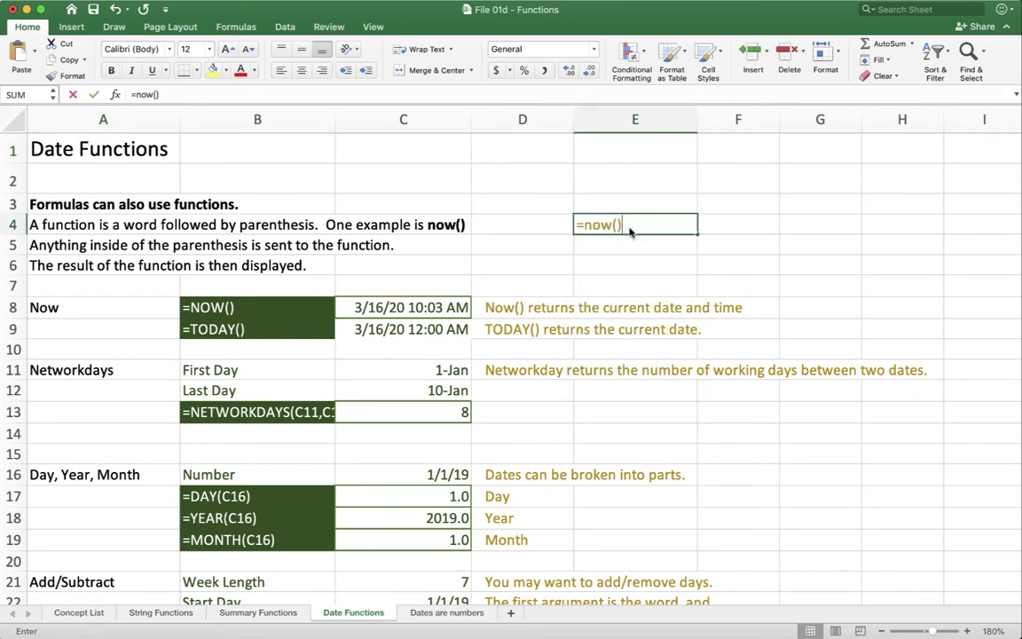
pyautogui.press('Return')
pyautogui.click(597, 222)
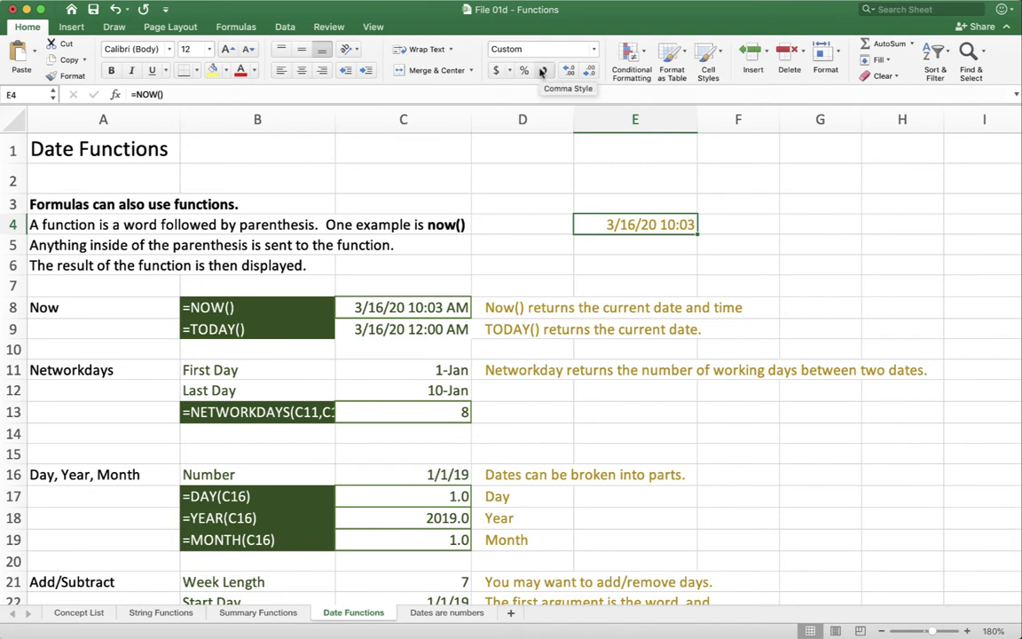
pyautogui.click(542, 72)
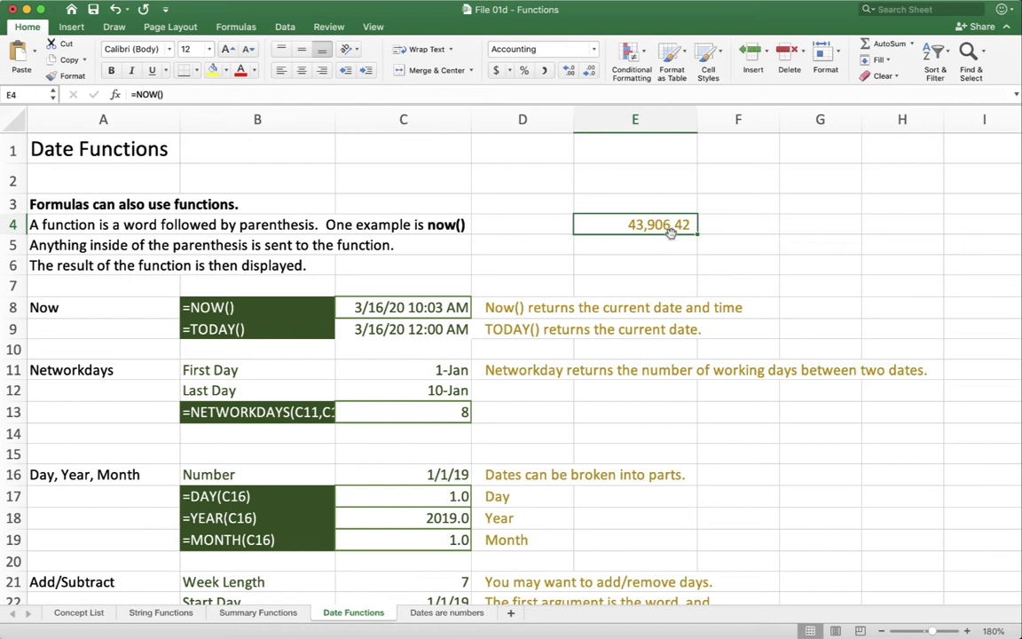
# - On the Dates are numbers sheet, enter the times 6 am, 12 pm, 6 pm and 11:59 pm in cells C5 through C8
pyautogui.click(447, 612)
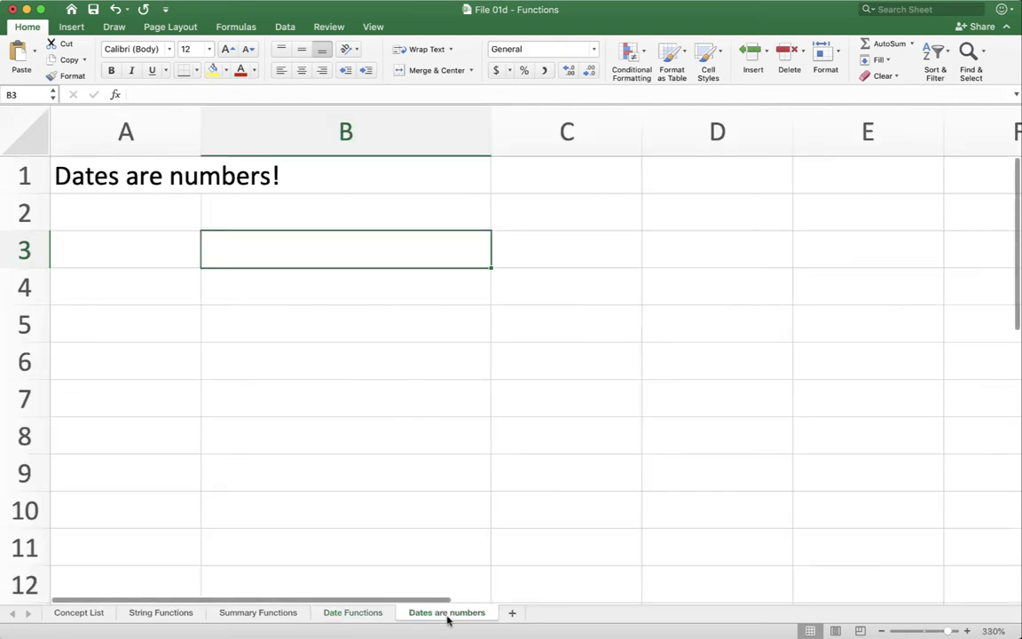
pyautogui.click(533, 326)
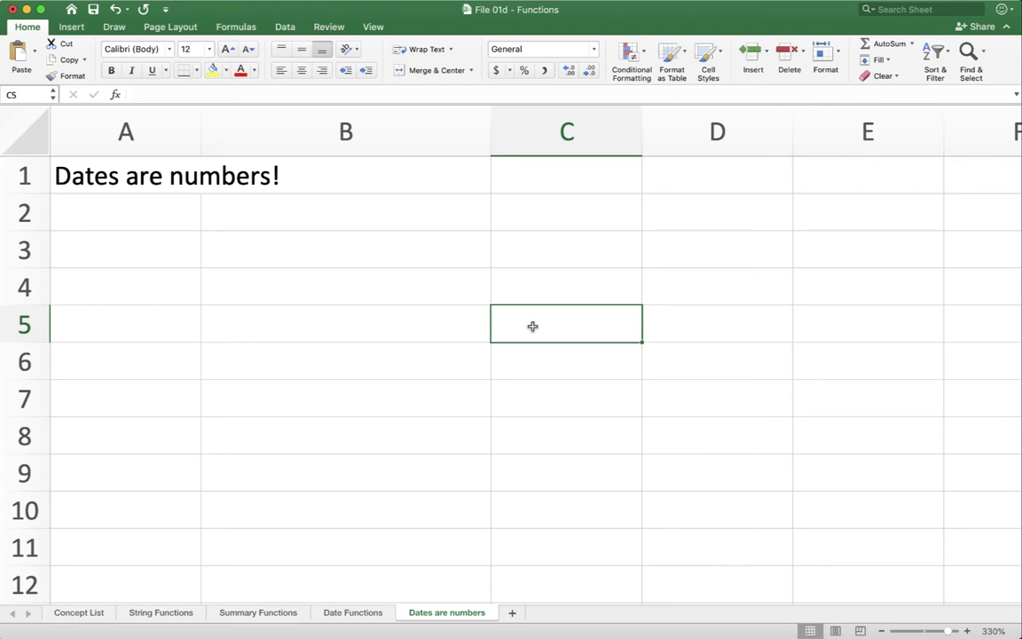
pyautogui.write('6 am')
pyautogui.press('Return')
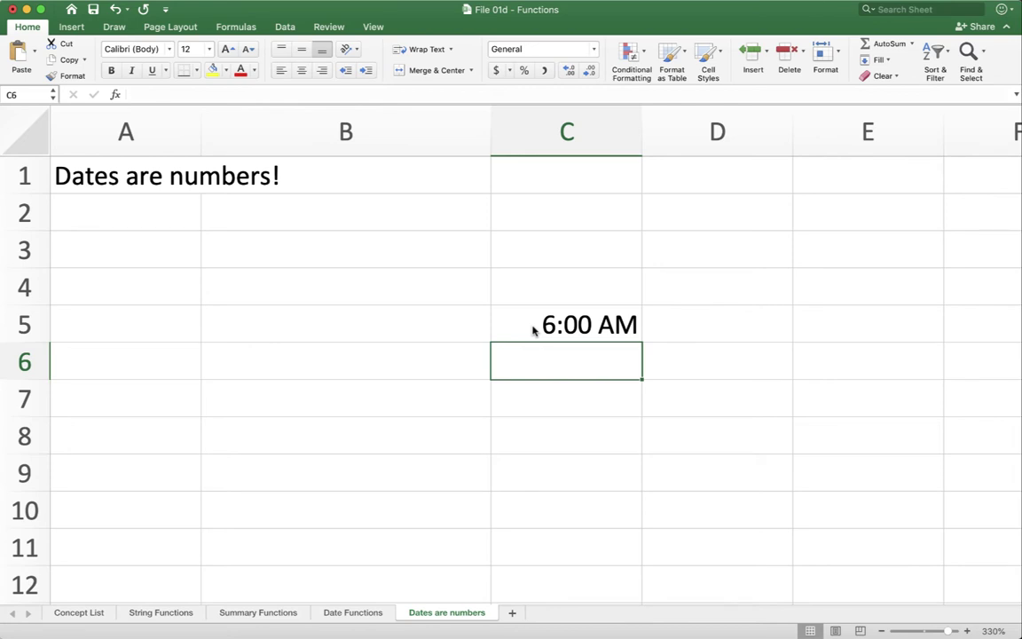
pyautogui.write('12 pm')
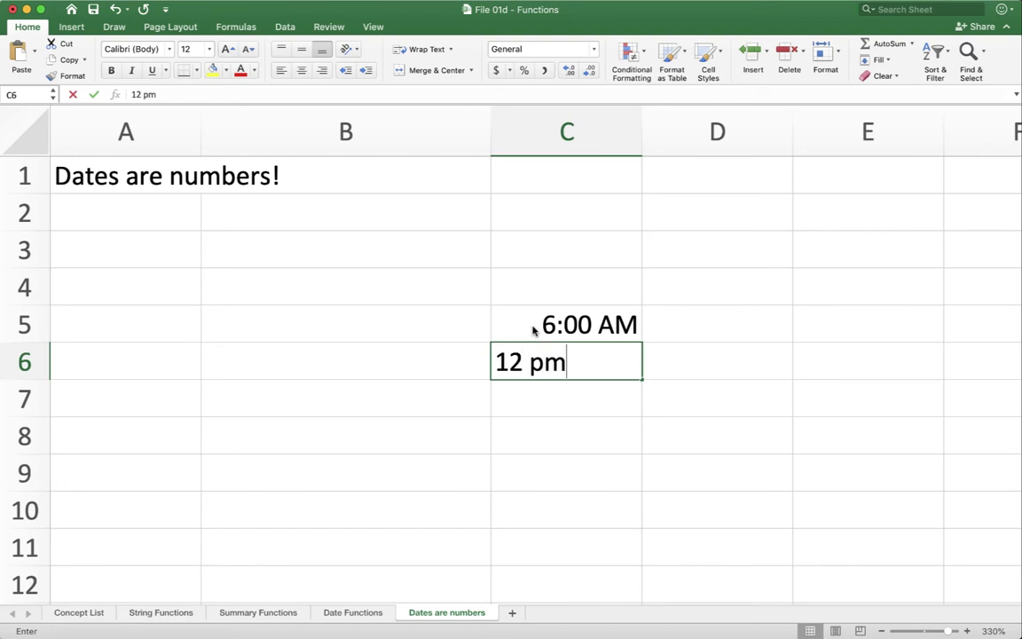
pyautogui.press('Return')
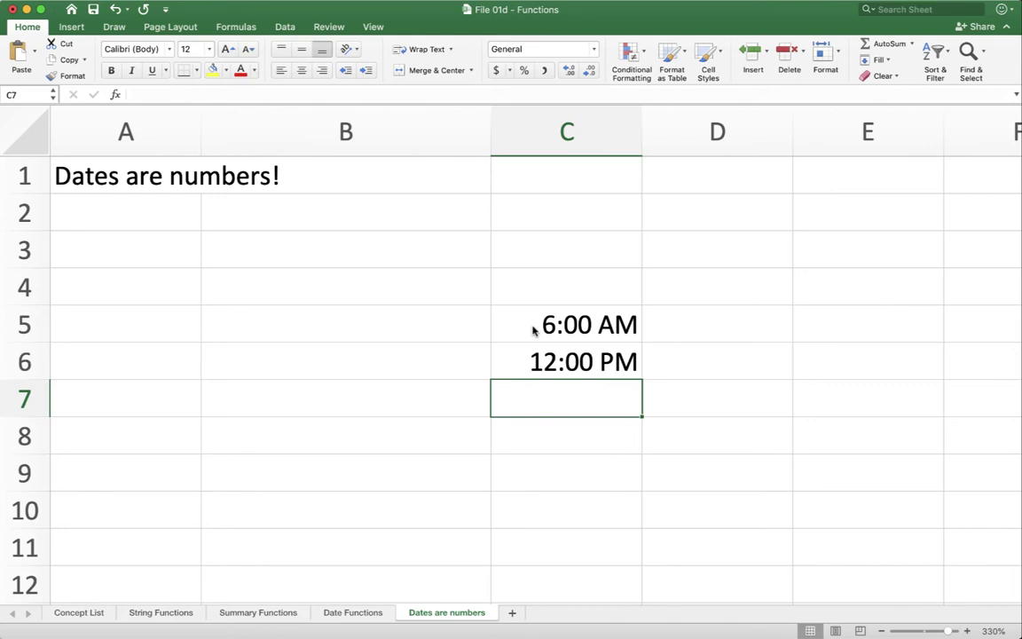
pyautogui.write('6 pm')
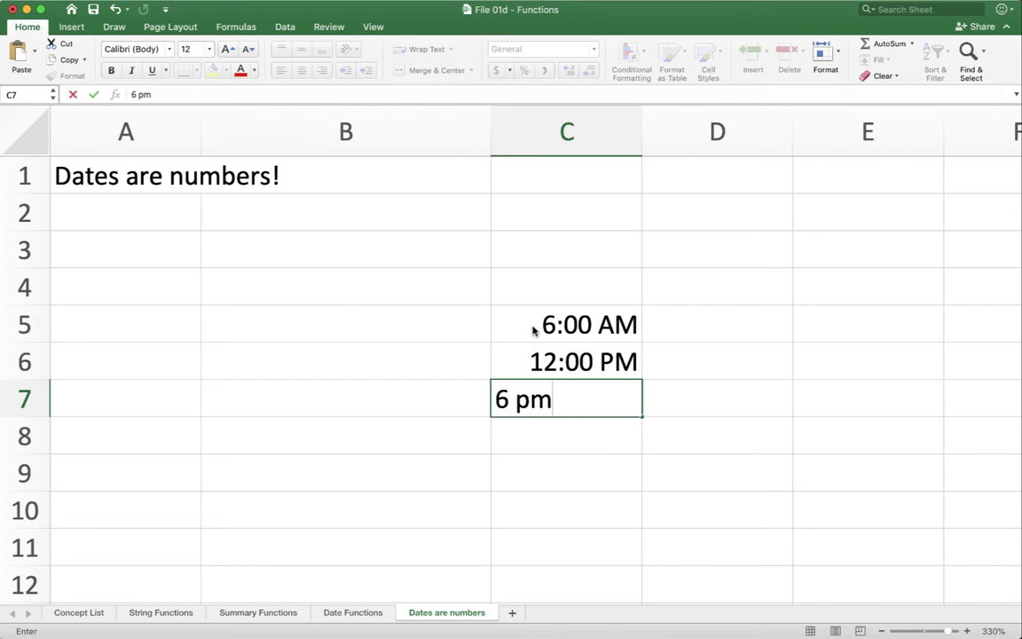
pyautogui.press('Return')
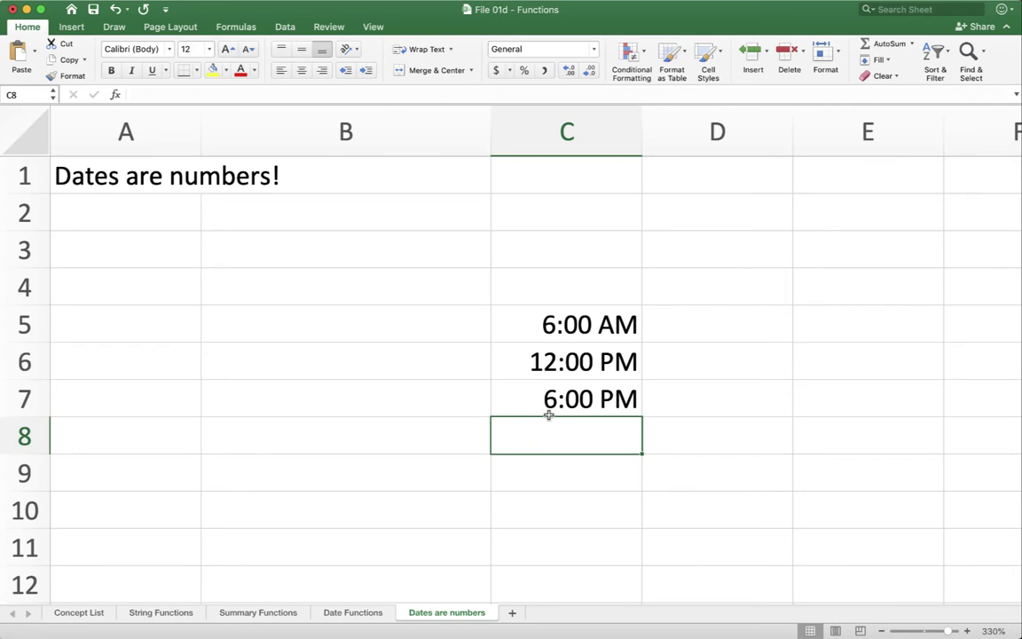
pyautogui.write('11:59 pm')
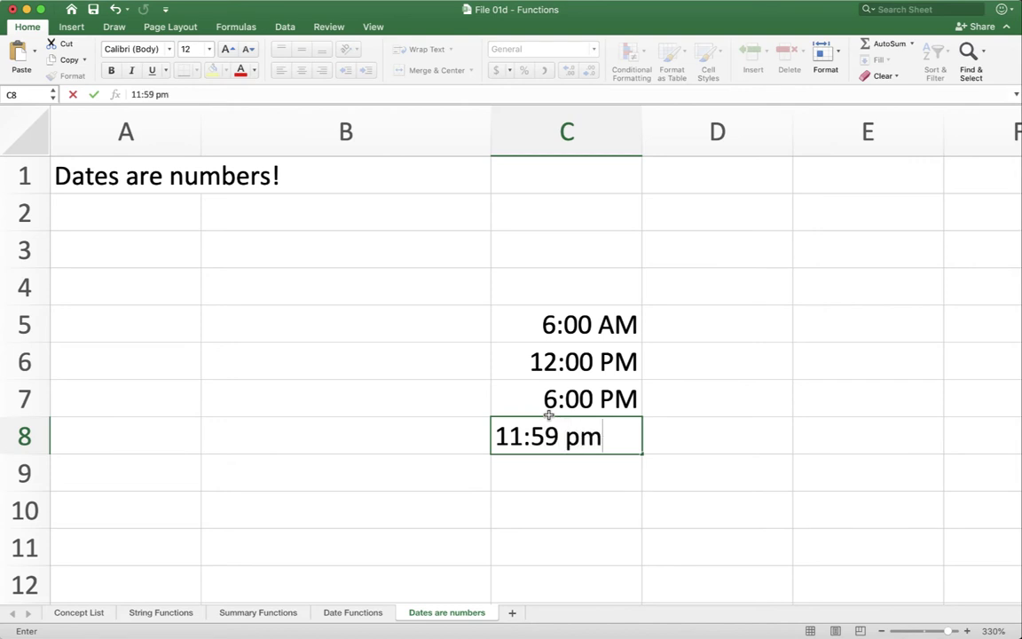
pyautogui.press('Return')
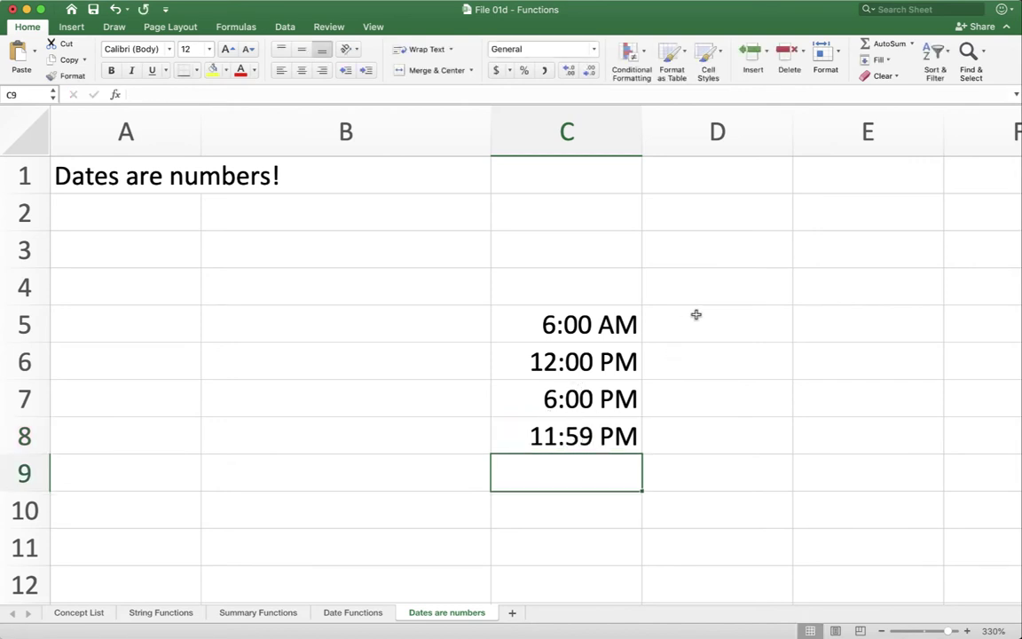
# - Format the times in C5 through C8 with Comma Style and four decimal places
pyautogui.moveTo(592, 335); pyautogui.dragTo(592, 433)
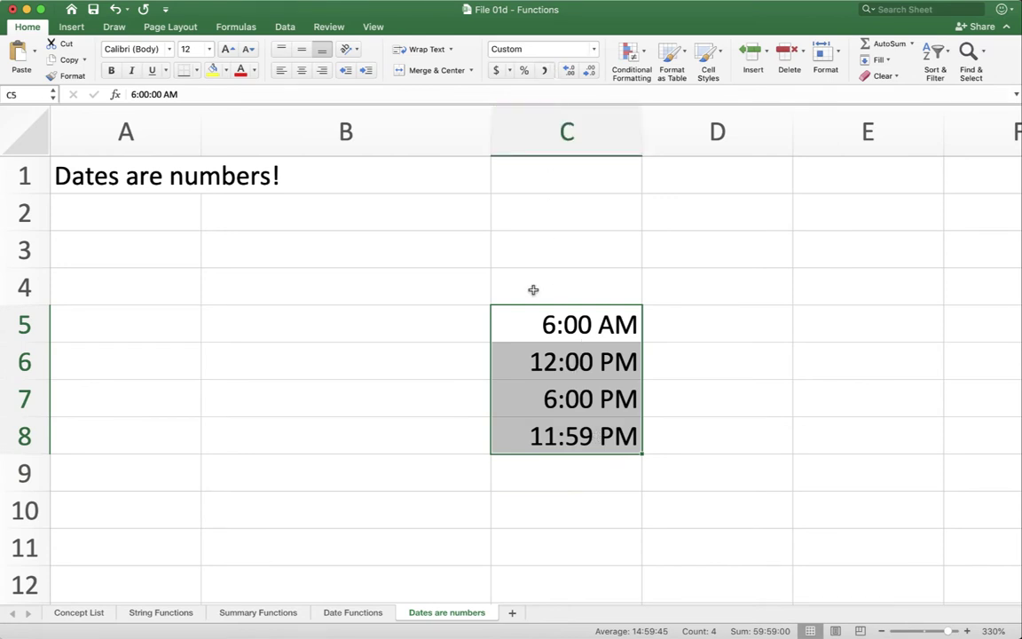
pyautogui.click(545, 71)
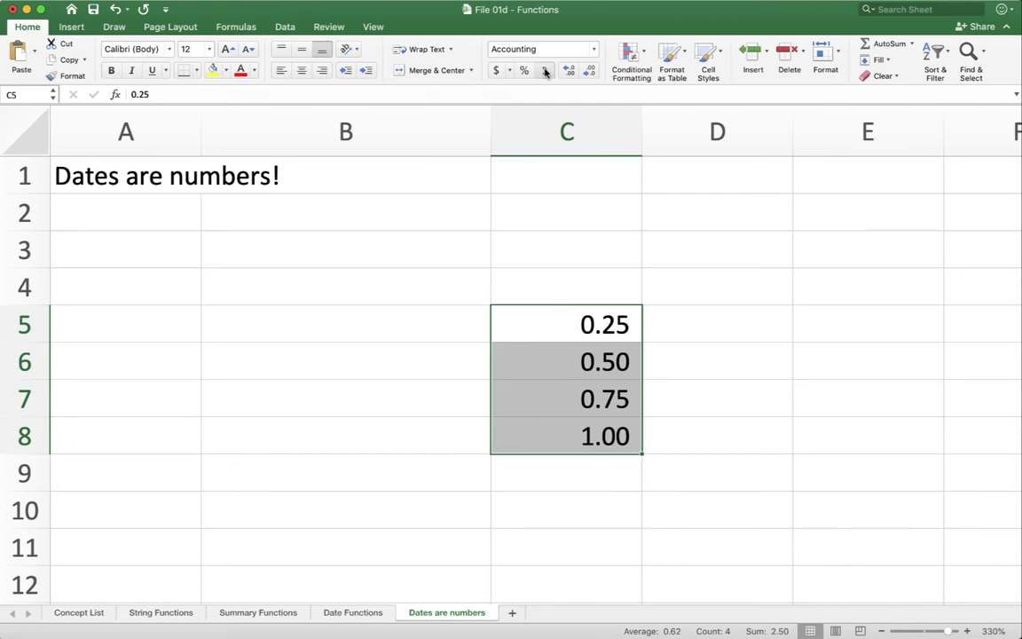
pyautogui.click(568, 71)
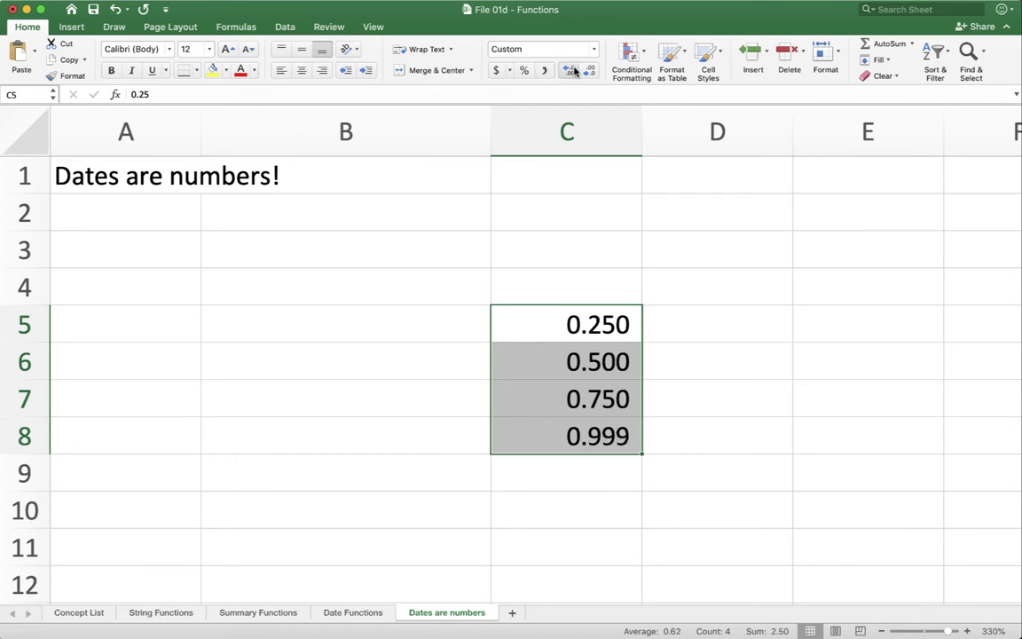
pyautogui.click(569, 71)
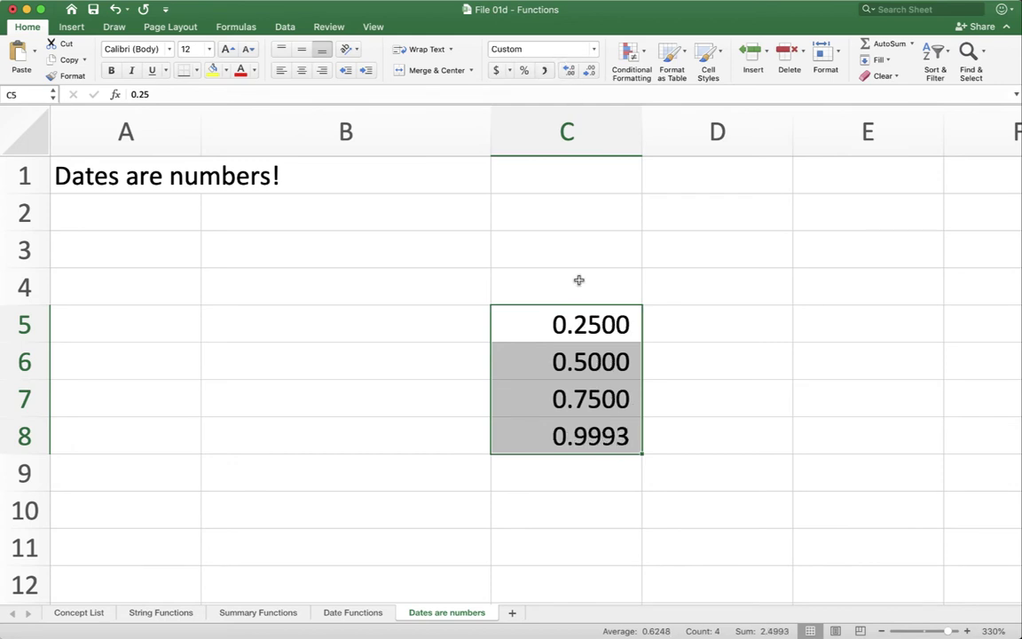
# - Inspect the underlying values in cells C5, C6 and C8, and clear the contents of C5 through C9
pyautogui.click(532, 327)
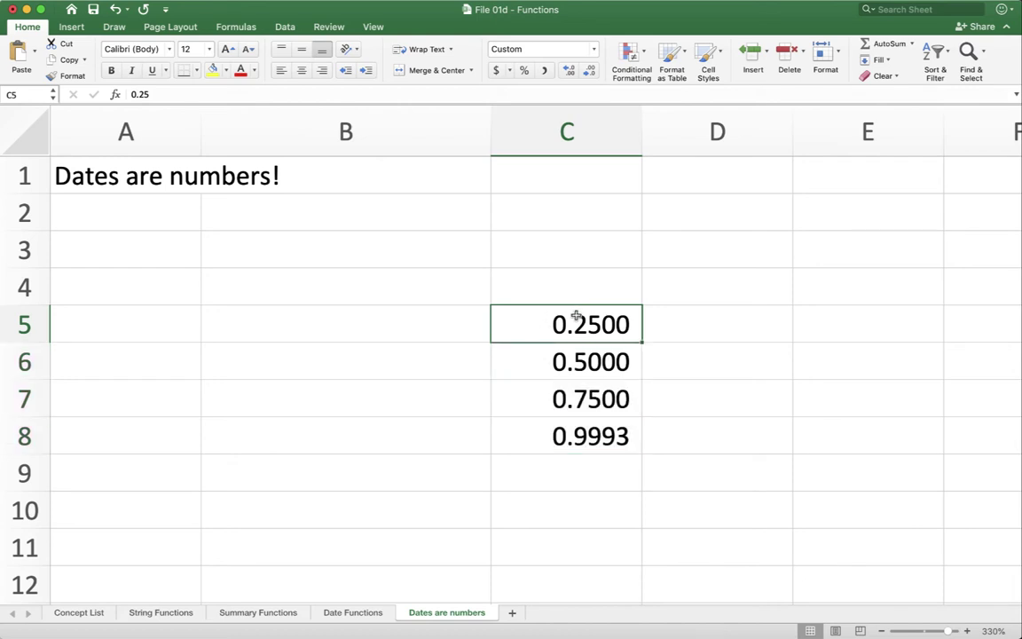
pyautogui.click(552, 361)
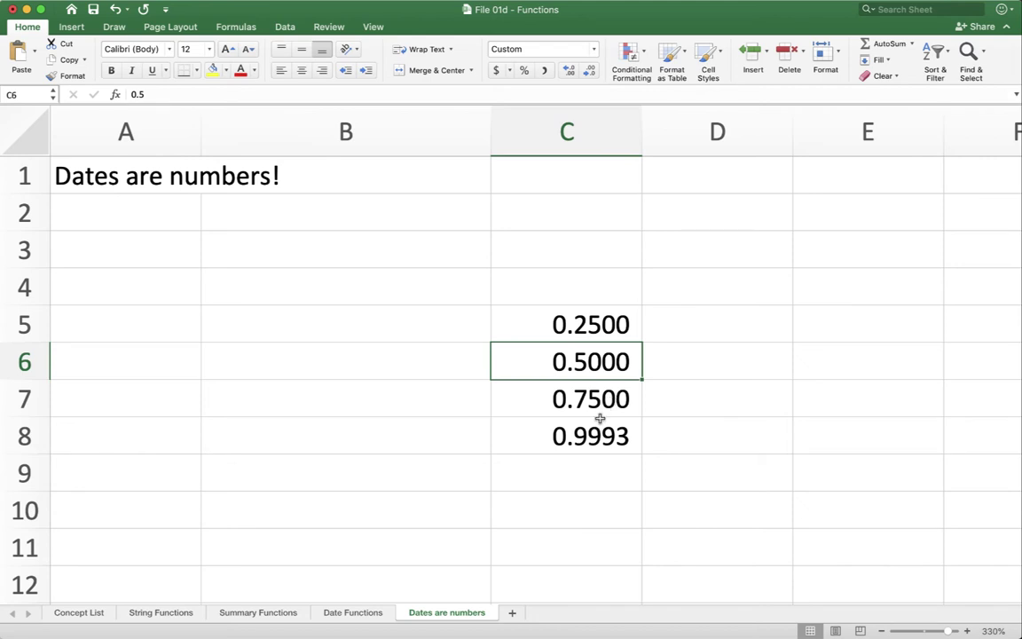
pyautogui.click(562, 444)
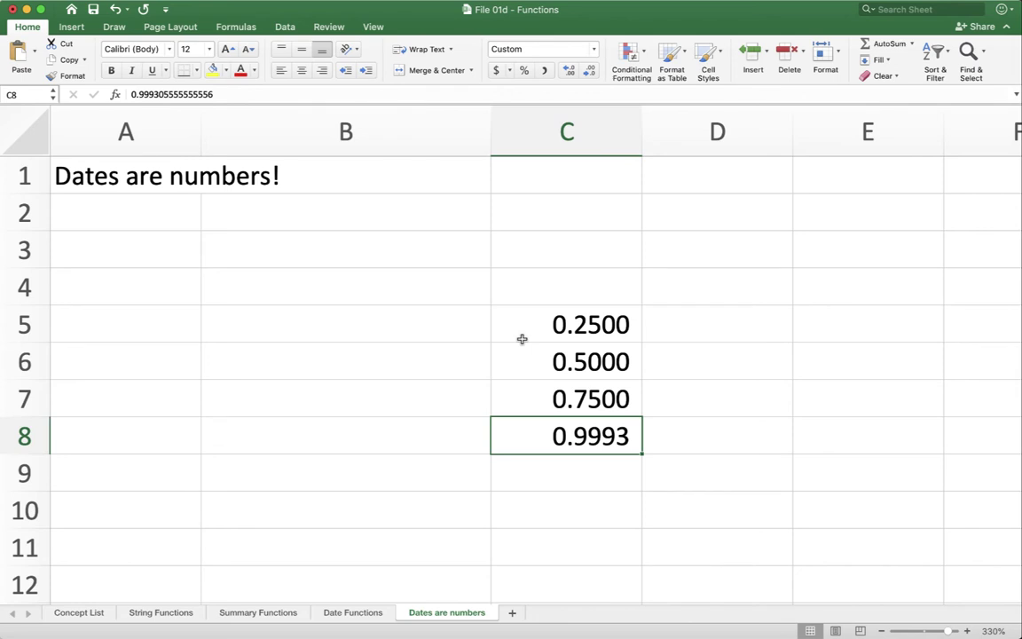
pyautogui.moveTo(522, 339); pyautogui.dragTo(535, 461)
pyautogui.press('Delete')
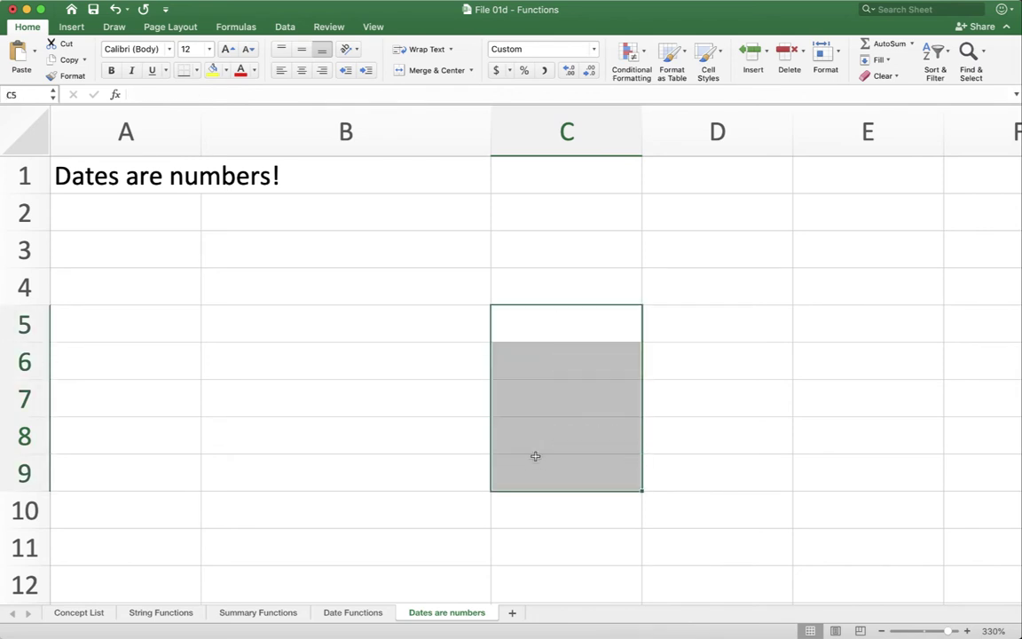
# - Enter 2 in cell C5 and the label days in cell D5
pyautogui.click(511, 319)
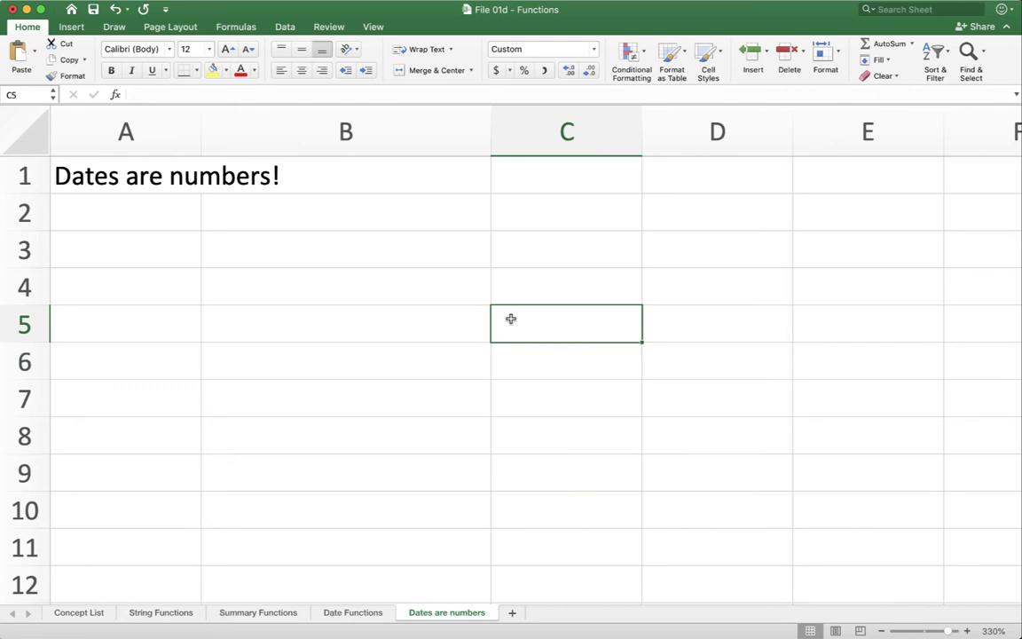
pyautogui.write('2')
pyautogui.press('Tab')
pyautogui.write('days')
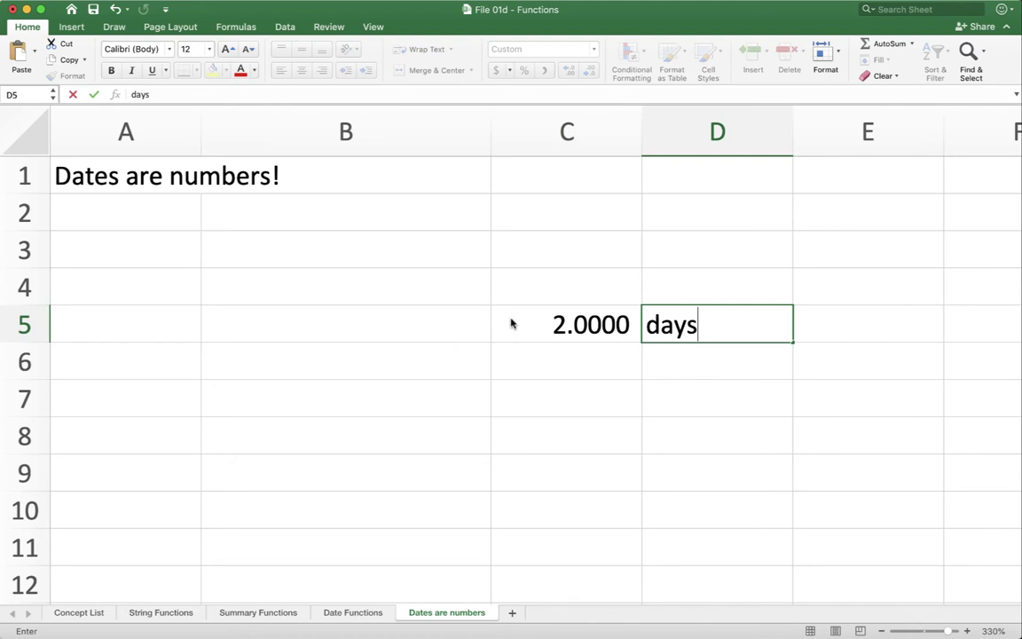
pyautogui.press('Return')
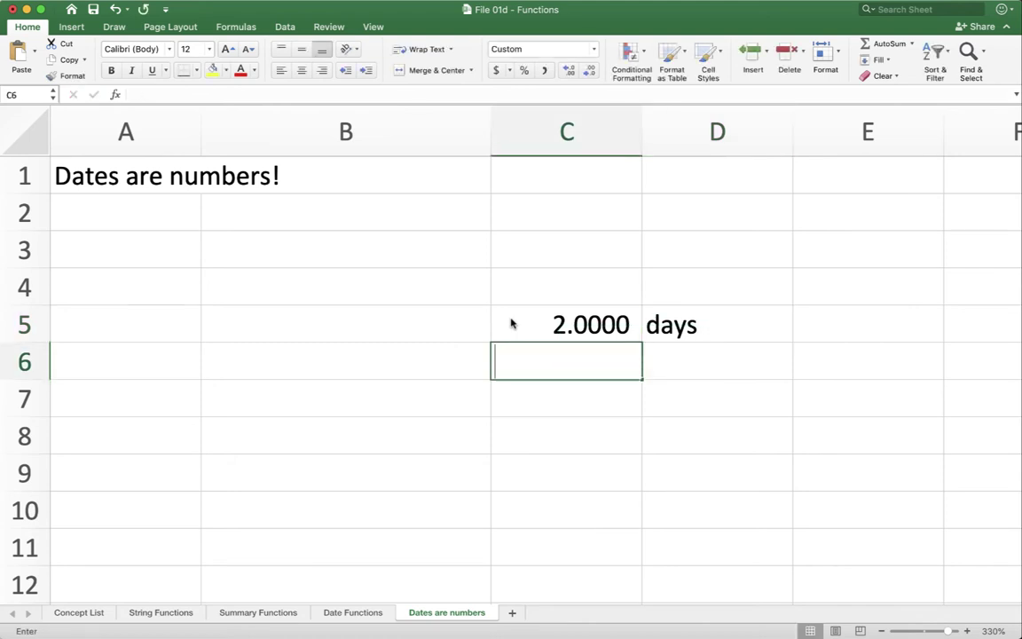
# - Calculate the hours in C6 with =C5*24 and label the result hours in D6
pyautogui.write('=')
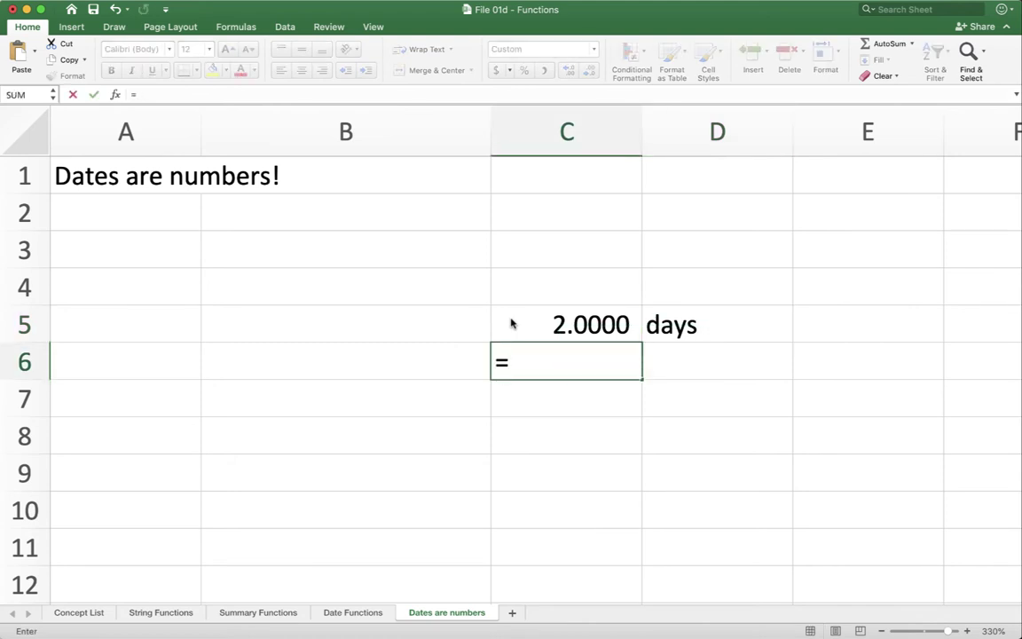
pyautogui.click(511, 324)
pyautogui.write('*')
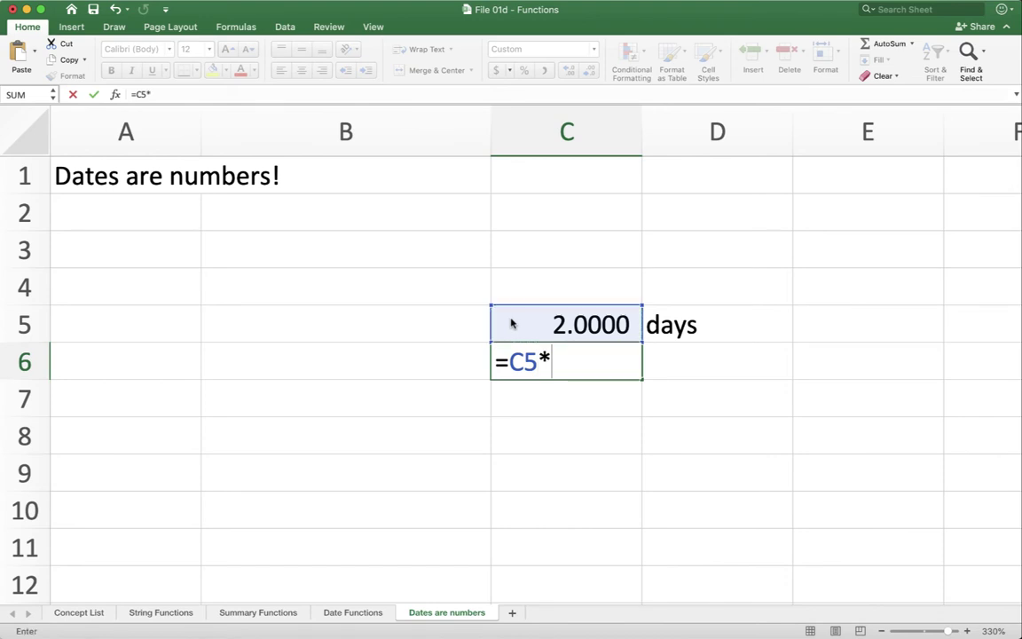
pyautogui.write('24')
pyautogui.press('Return')
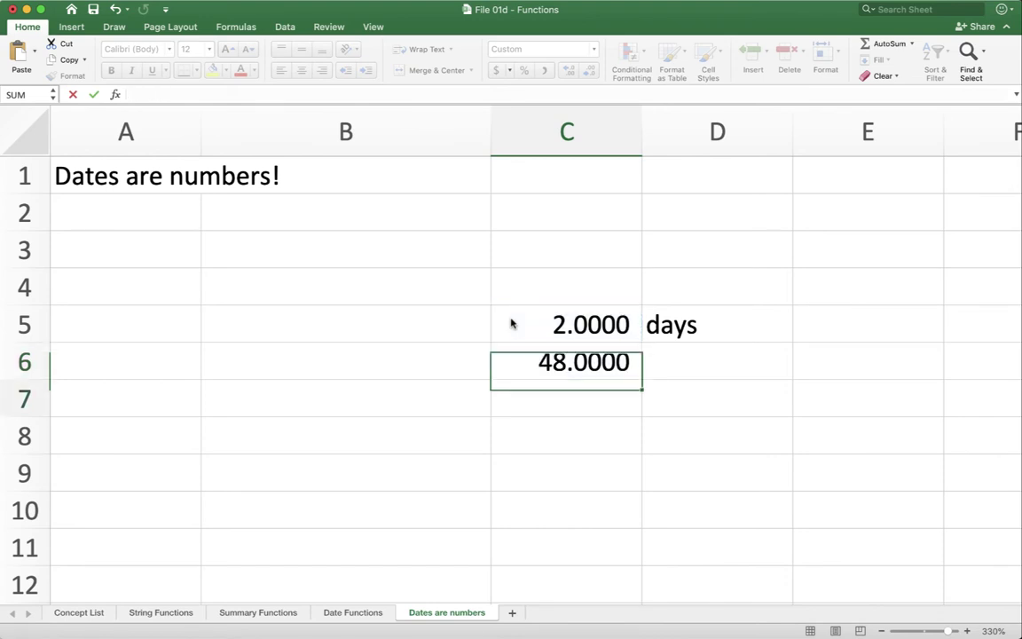
pyautogui.press('Up')
pyautogui.press('Right')
pyautogui.write('hours')
pyautogui.press('Return')
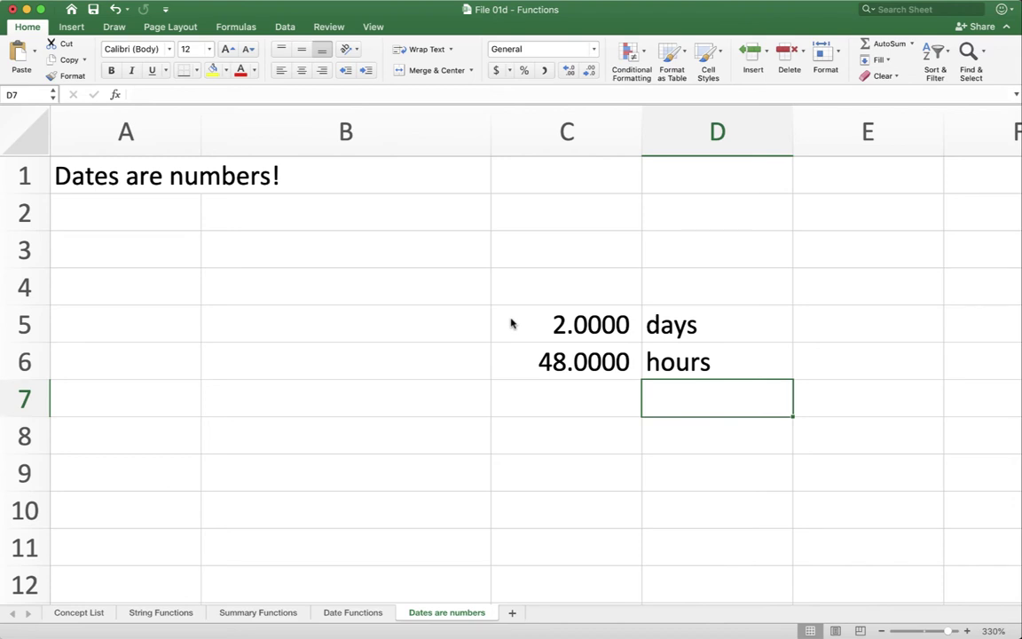
# - Calculate the minutes in C7 with =C6*60 and label the result minutes in D7
pyautogui.press('Left')
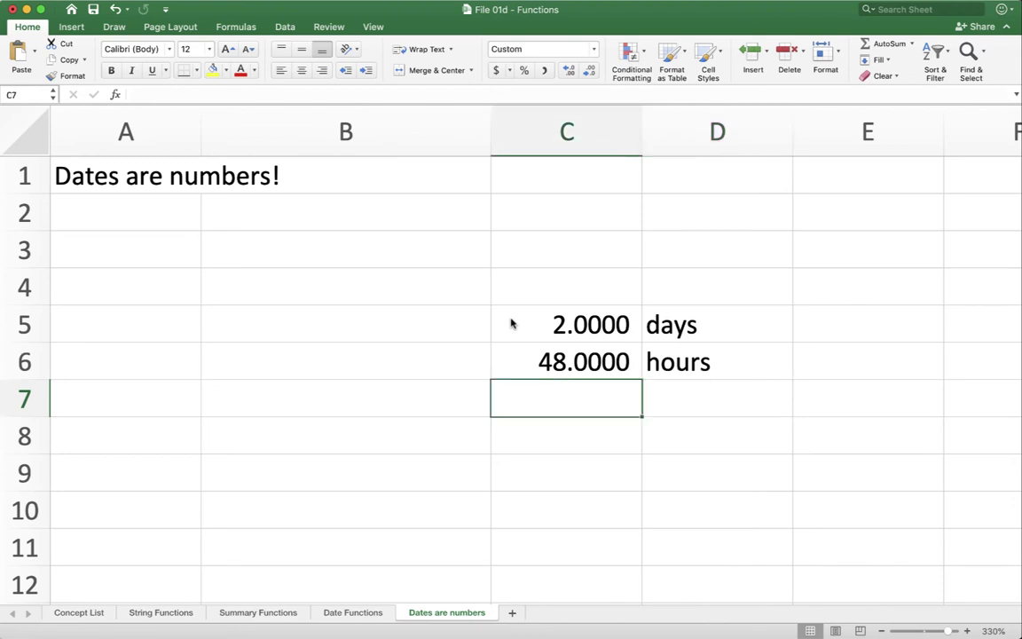
pyautogui.write('=')
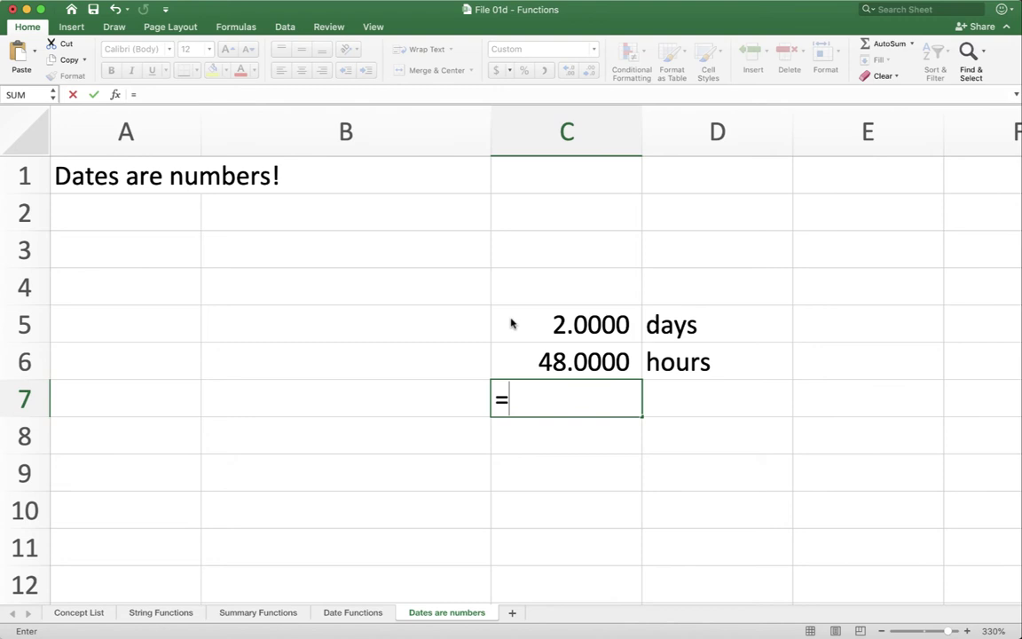
pyautogui.press('Up')
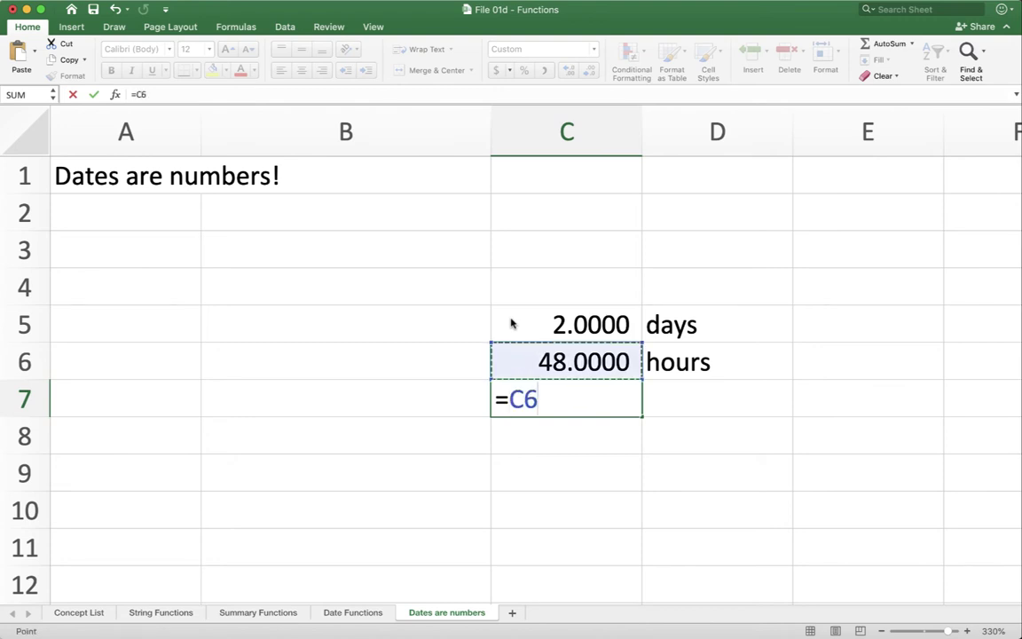
pyautogui.write('*60')
pyautogui.press('Return')
pyautogui.press('Right')
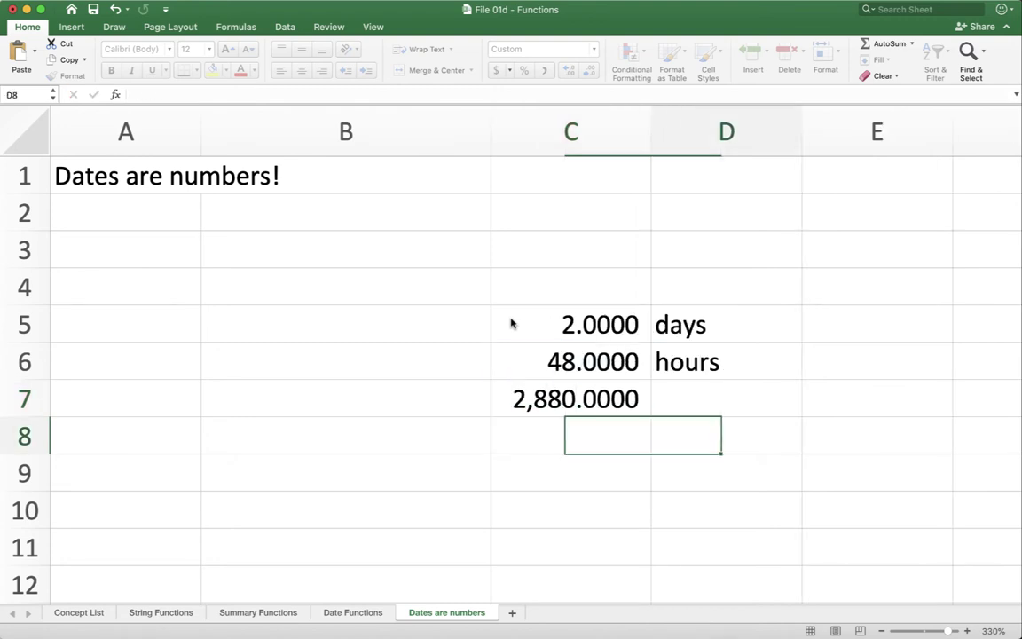
pyautogui.press('Up')
pyautogui.write('minutes')
pyautogui.press('Up')
pyautogui.press('Right')
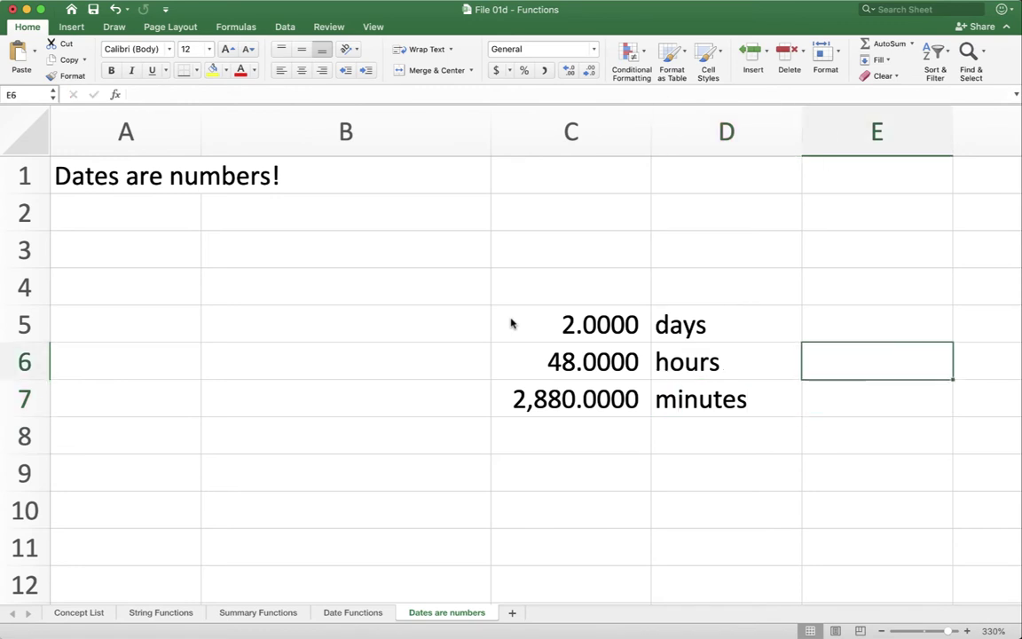
# - Change the number of days in C5 to 1 and check the minutes formula in C7
pyautogui.click(510, 324)
pyautogui.write('1')
pyautogui.press('Return')
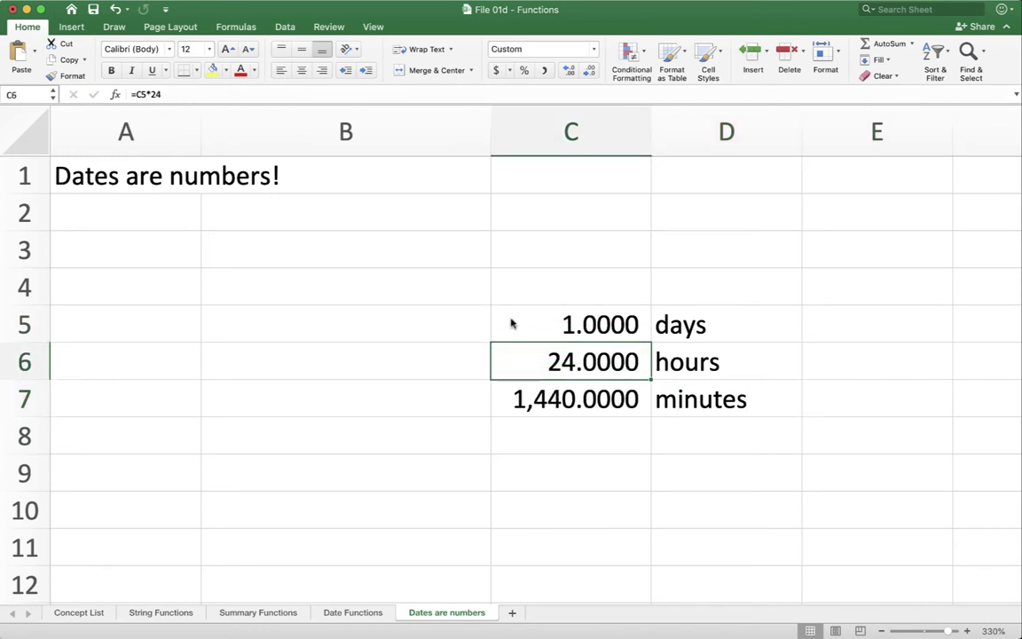
pyautogui.press('Down')
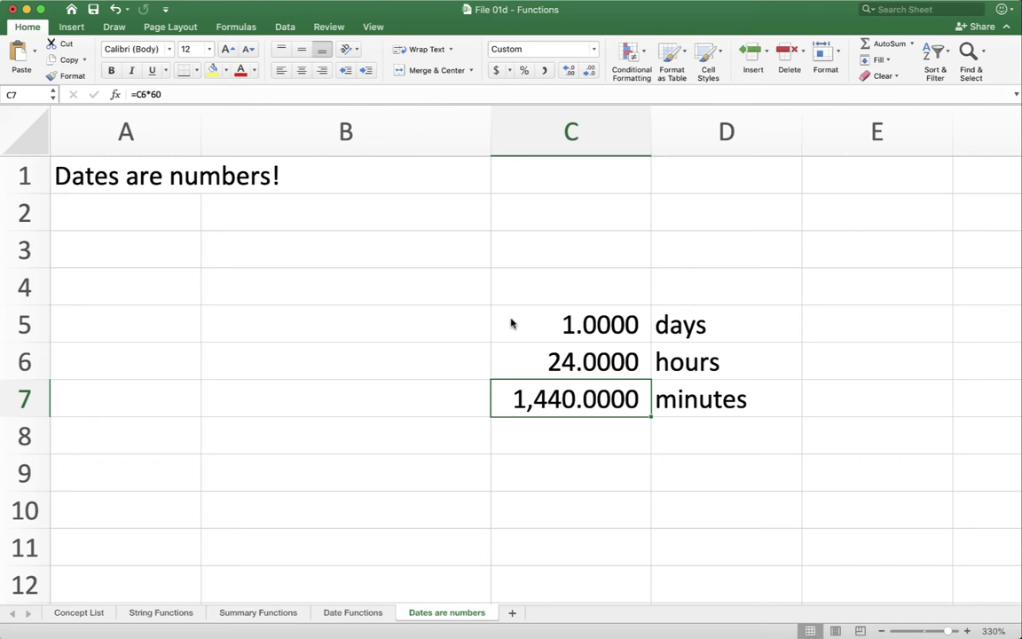
# - Label D8 as seconds and calculate the seconds in C8 with =C7*60
pyautogui.press('Right')
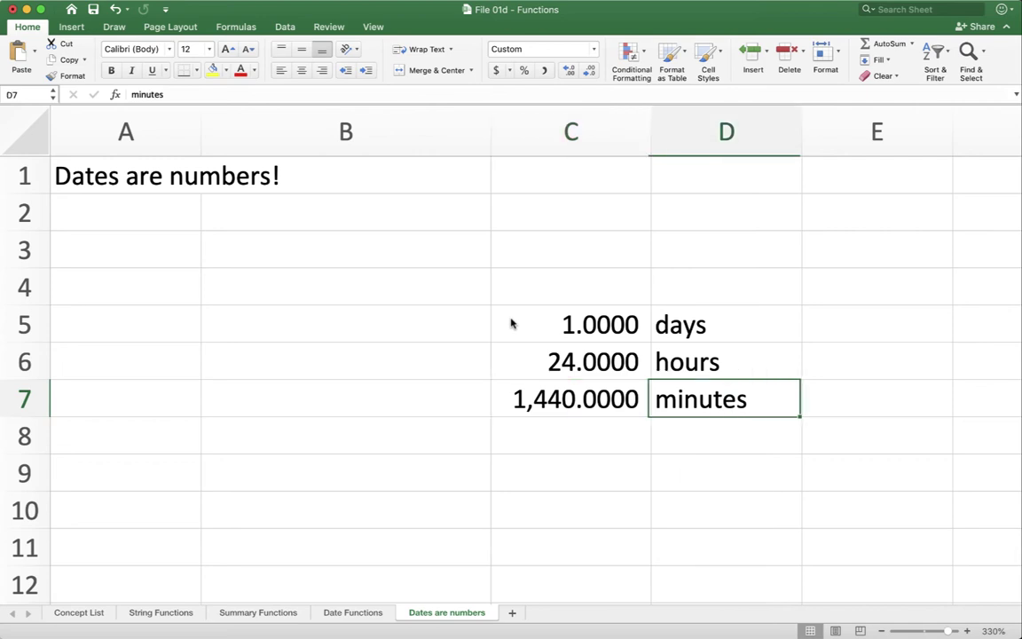
pyautogui.press('Down')
pyautogui.write('seconds')
pyautogui.press('Return')
pyautogui.press('Left')
pyautogui.press('Up')
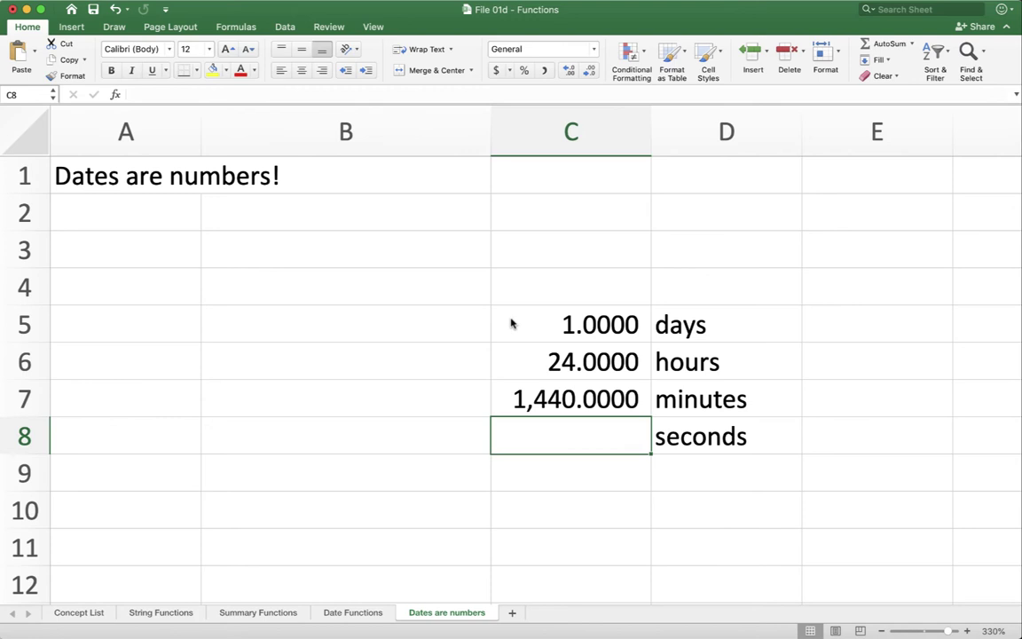
pyautogui.write('=')
pyautogui.press('Up')
pyautogui.write('*60')
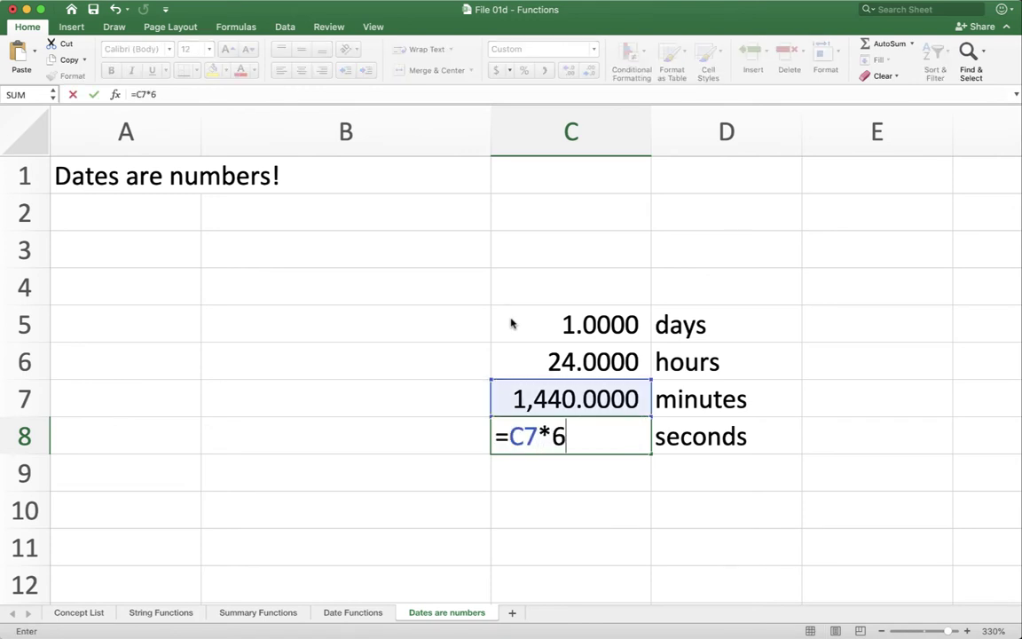
pyautogui.press('Return')
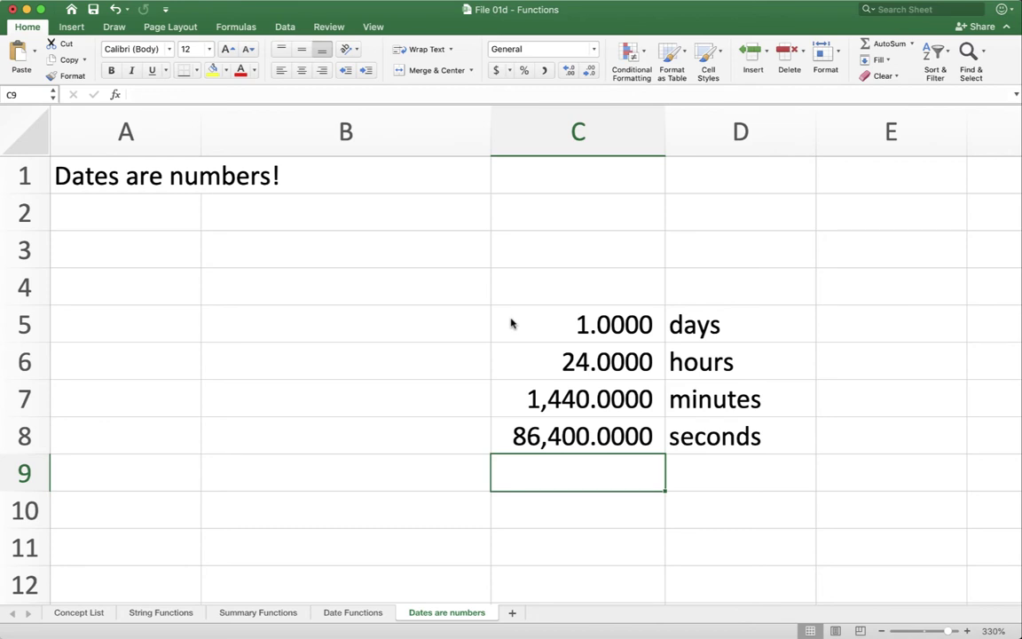
# - Enter the times 6 am in cell C10 and 12 pm in cell C11
pyautogui.scroll(-1, 511, 323)
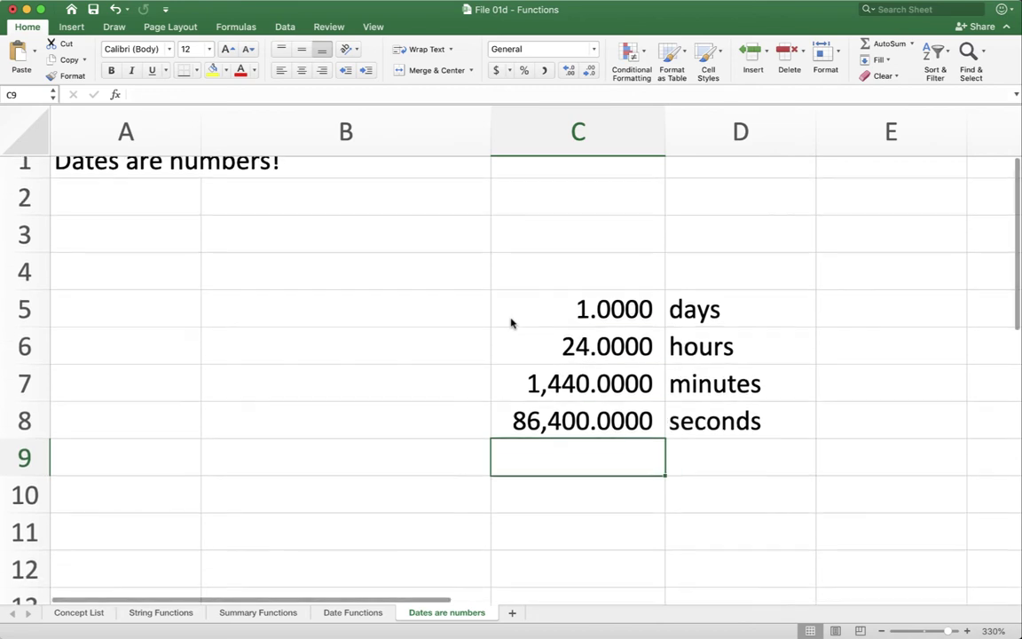
pyautogui.click(545, 460)
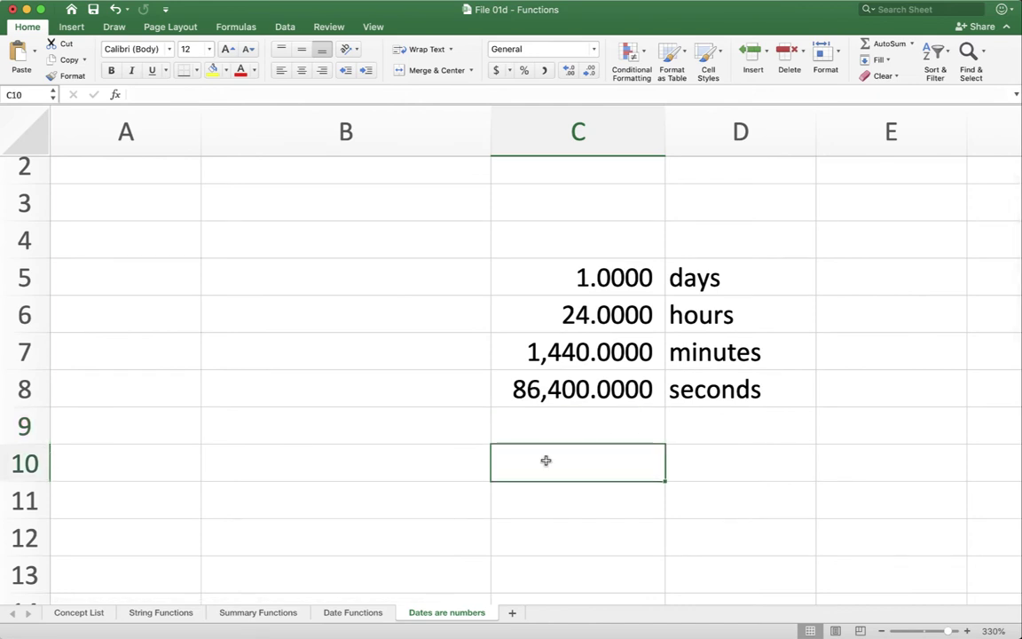
pyautogui.write('6 a')
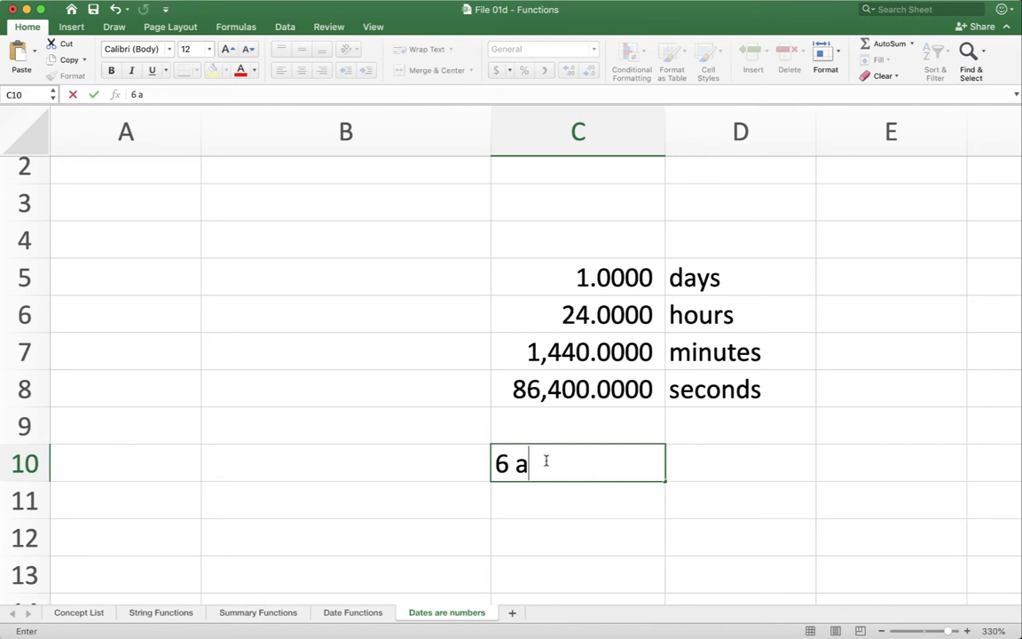
pyautogui.write('m')
pyautogui.press('Return')
pyautogui.write('1')
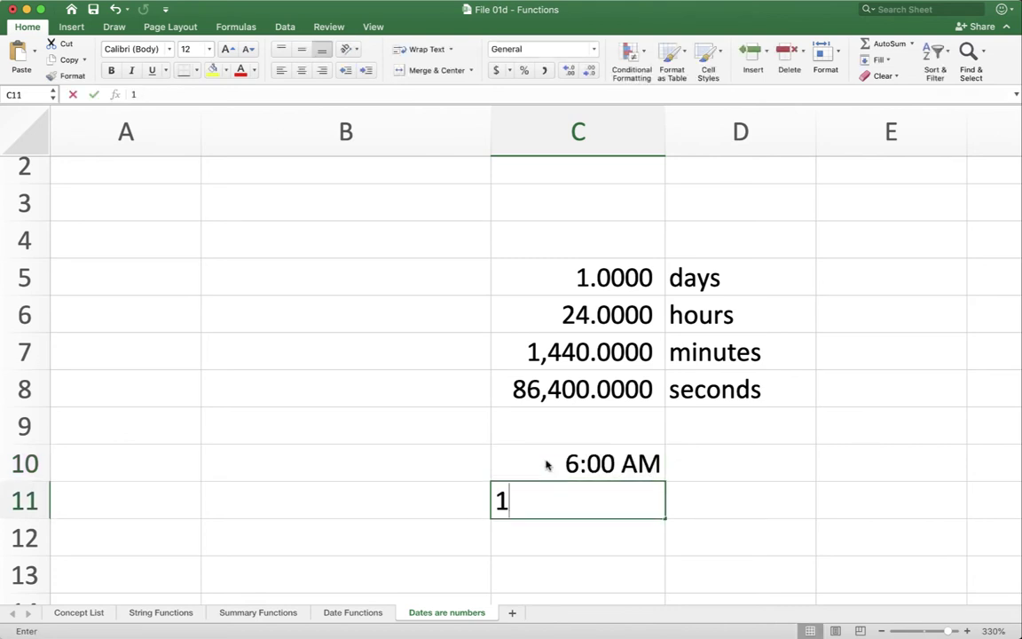
pyautogui.write('2 pm')
pyautogui.press('Tab')
# - Label the two times Quarter in D10 and Half in D11, and make both labels bold
pyautogui.press('Up')
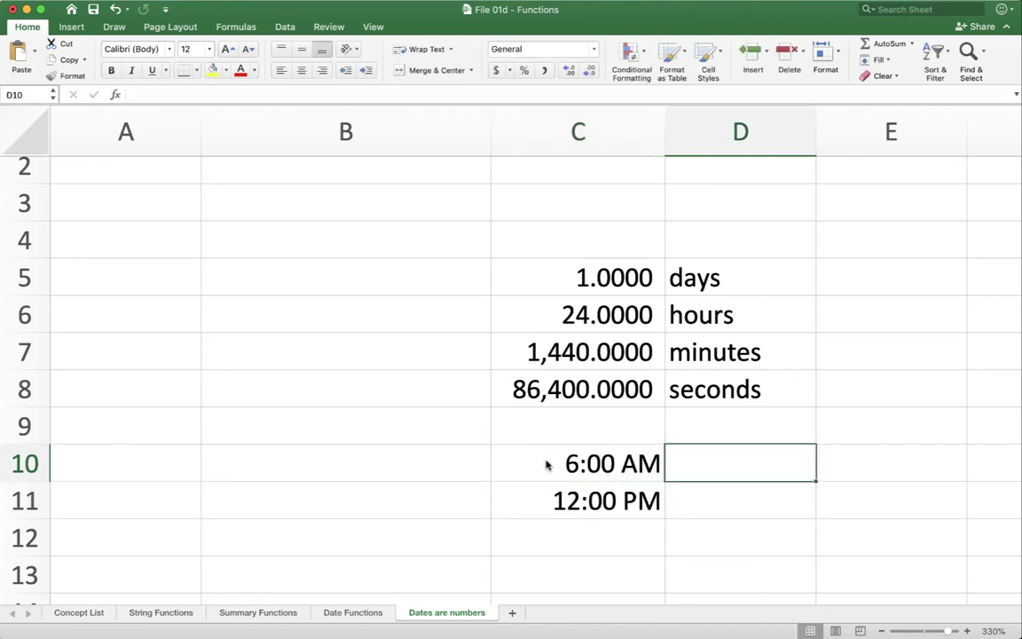
pyautogui.write('Quarter')
pyautogui.press('Return')
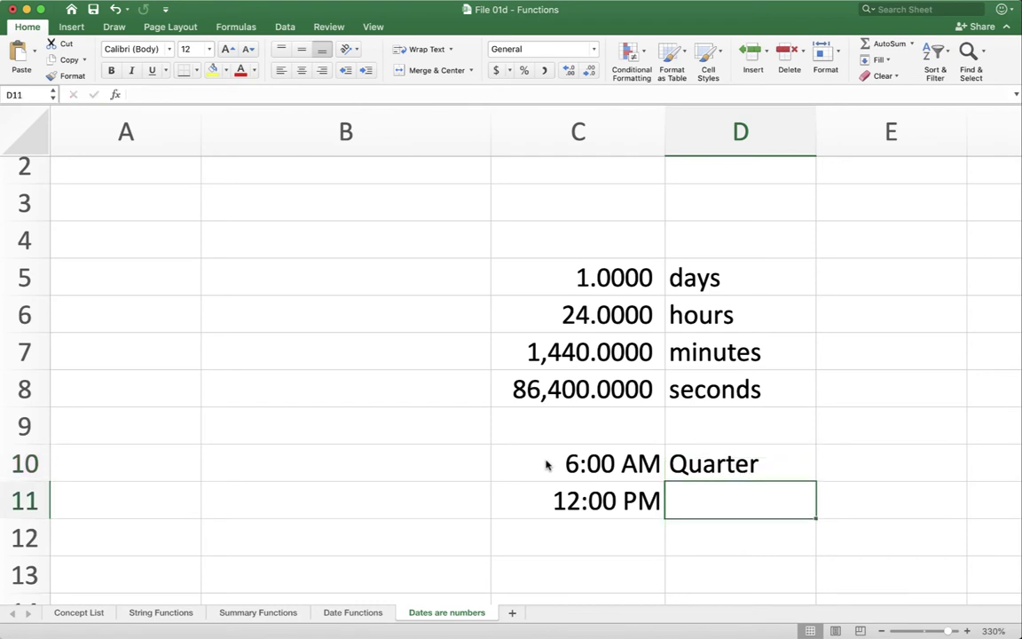
pyautogui.write('Half')
pyautogui.press('Return')
pyautogui.press('Up')
pyautogui.hotkey('shift', 'Up')
pyautogui.press('super+b')
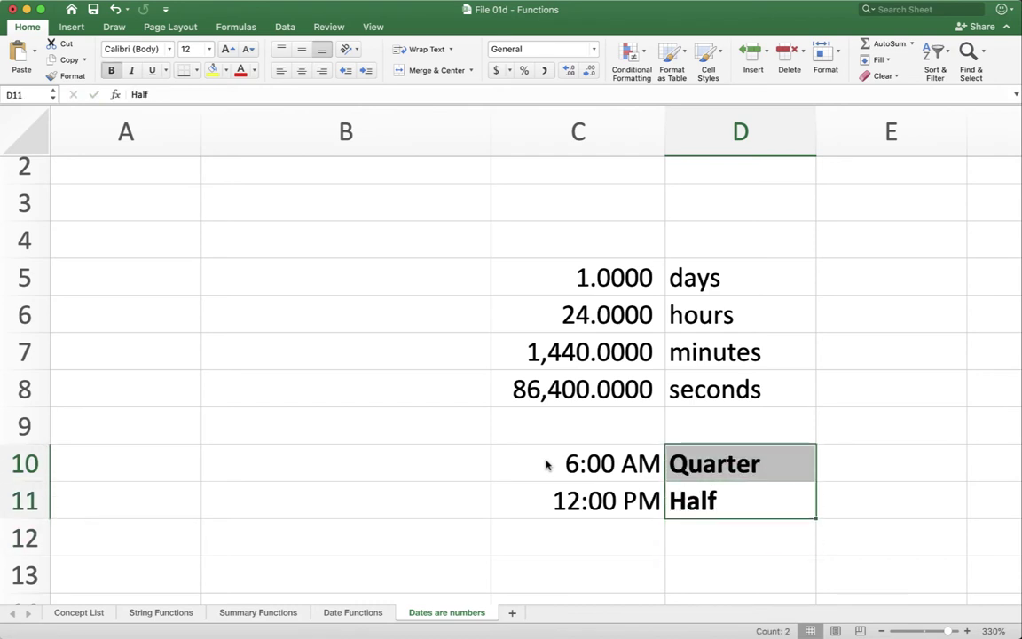
# - Subtract the earlier time from the later one in C12 with =C11-C10
pyautogui.press('Down')
pyautogui.press('Down')
pyautogui.press('Left')
pyautogui.press('Up')
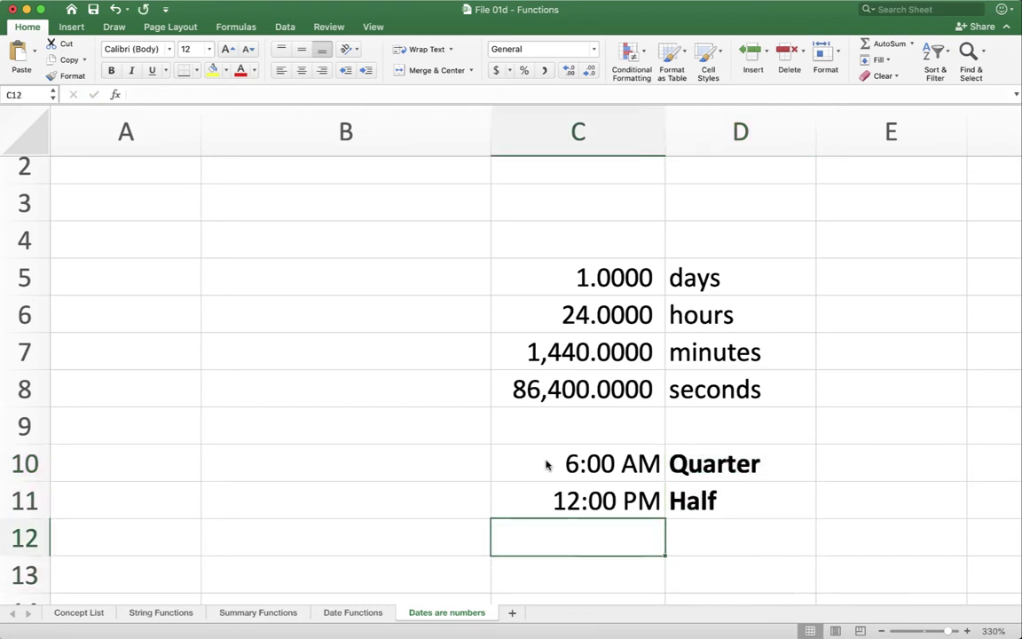
pyautogui.write('=')
pyautogui.press('Up')
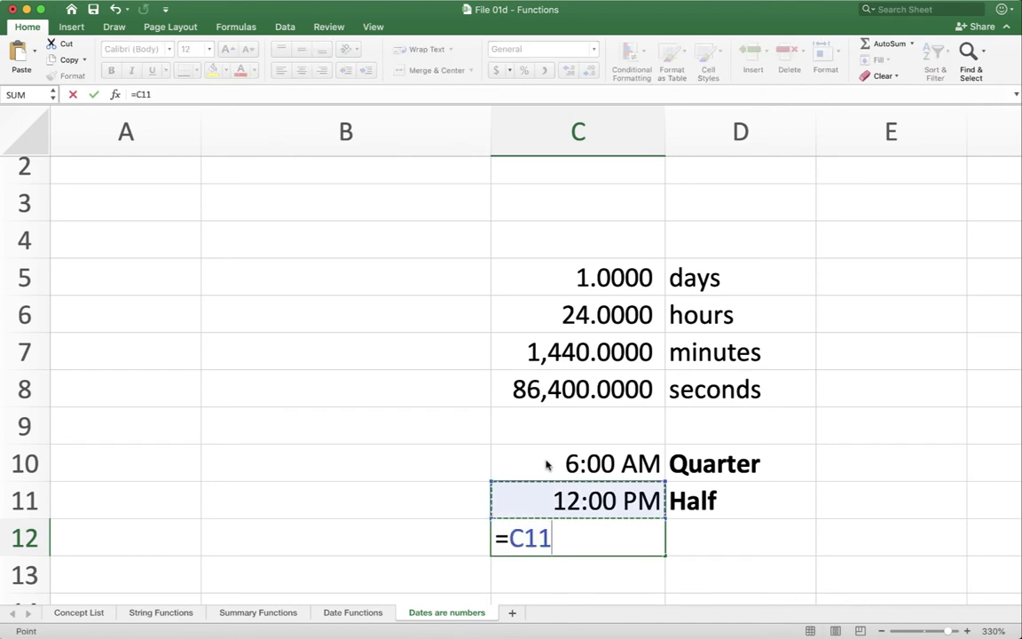
pyautogui.write('-')
pyautogui.press('Up')
pyautogui.press('Up')
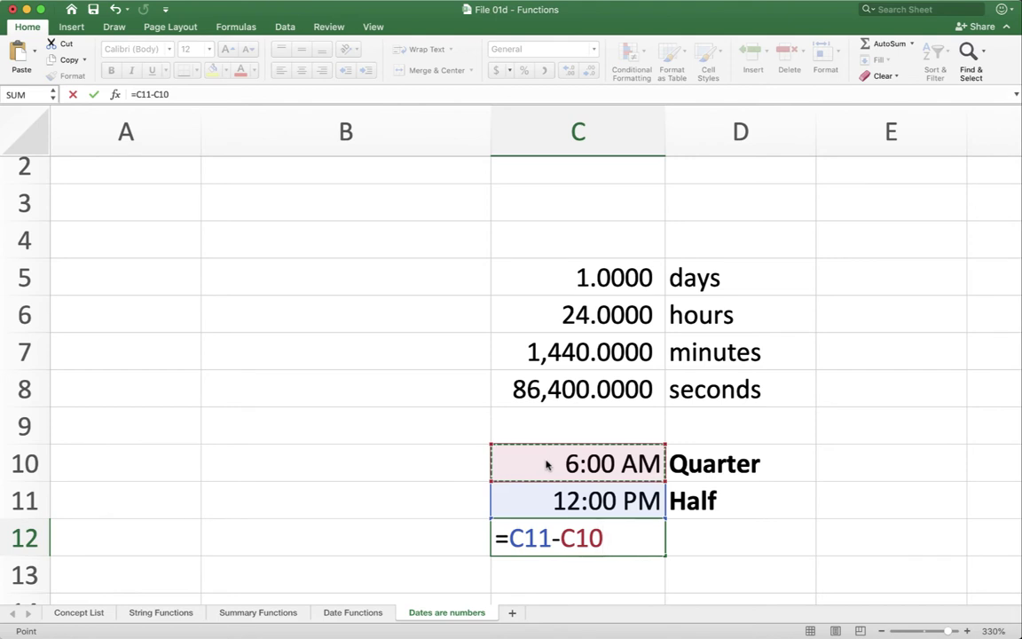
pyautogui.press('Return')
# - Copy the Quarter label from D10 into D12 beside the time difference
pyautogui.press('Up')
pyautogui.press('Right')
pyautogui.press('Up')
pyautogui.press('Up')
pyautogui.press('super+c')
pyautogui.press('Down')
pyautogui.press('Down')
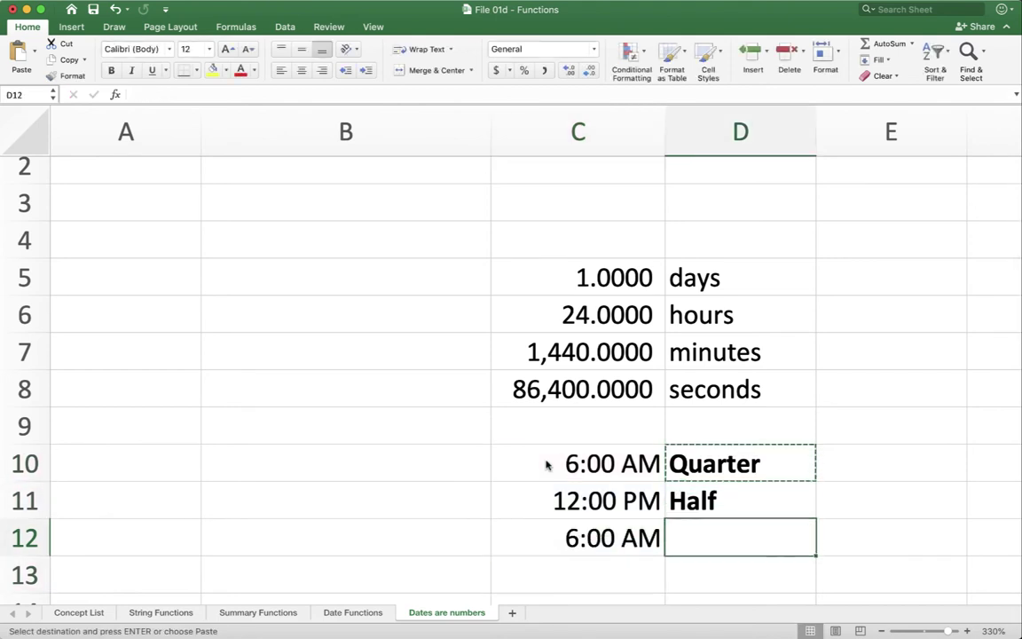
pyautogui.press('super+v')
# - Apply the Comma Style number format to the time difference in C12
pyautogui.press('Left')
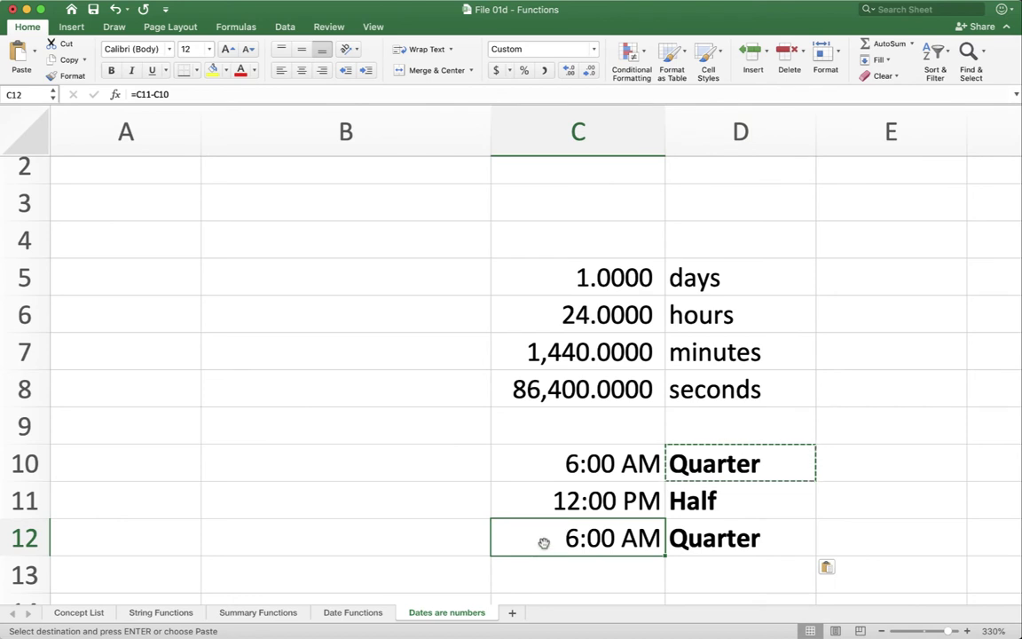
pyautogui.scroll(-3, 544, 550)
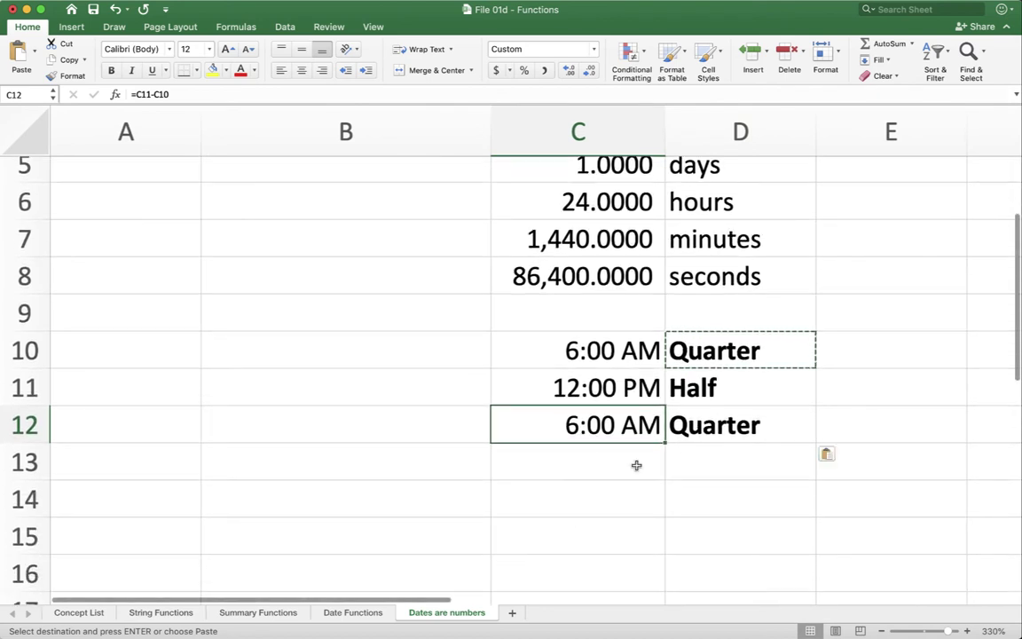
pyautogui.click(545, 71)
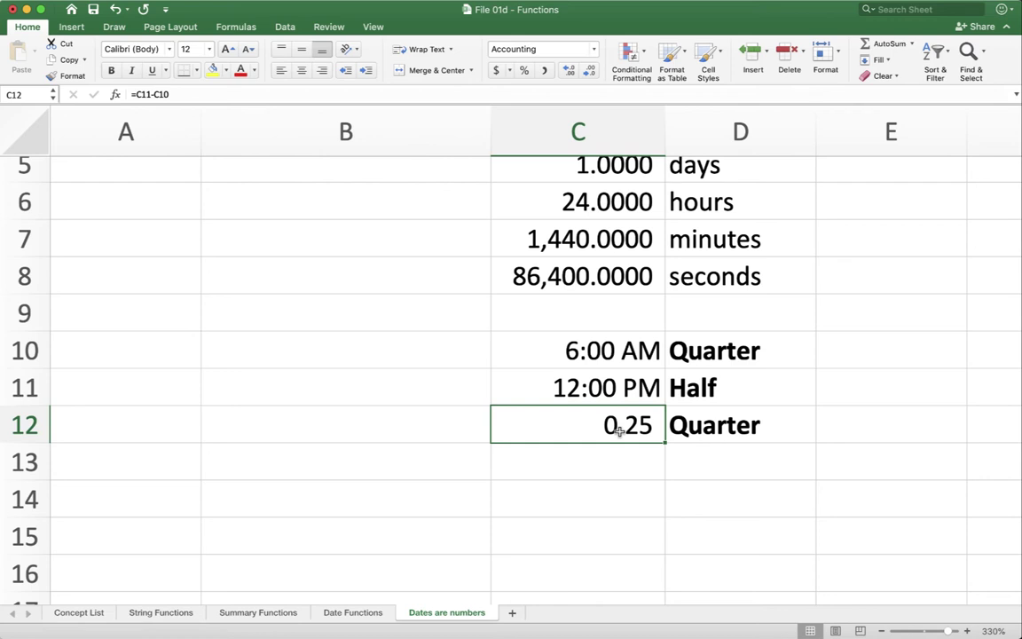
# - Label D13 as Diff in Hours, directly below the Quarter label for the time difference
pyautogui.click(696, 465)
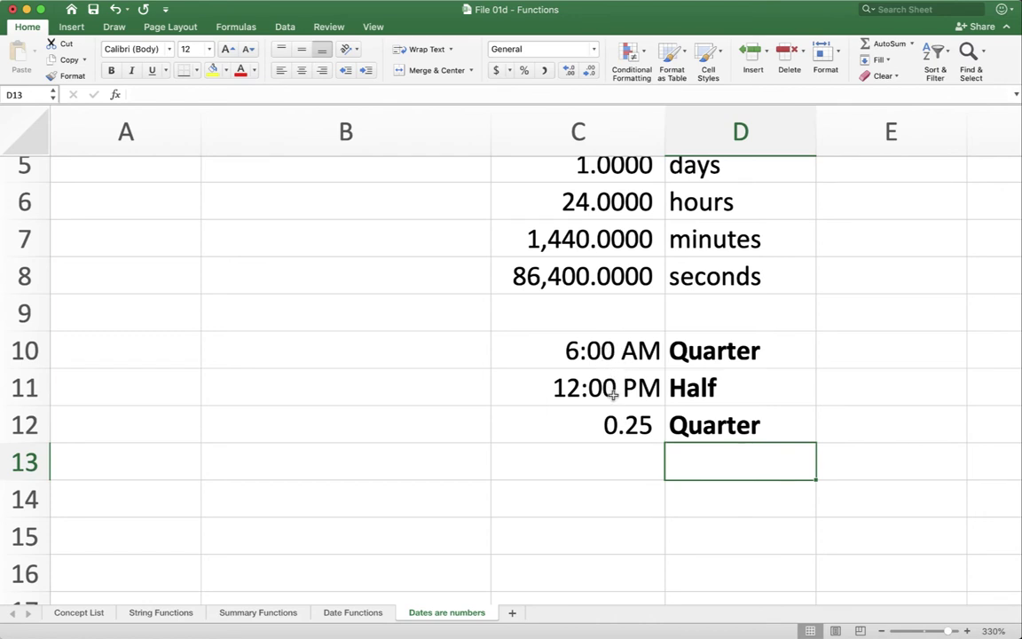
pyautogui.moveTo(604, 424); pyautogui.dragTo(688, 429)
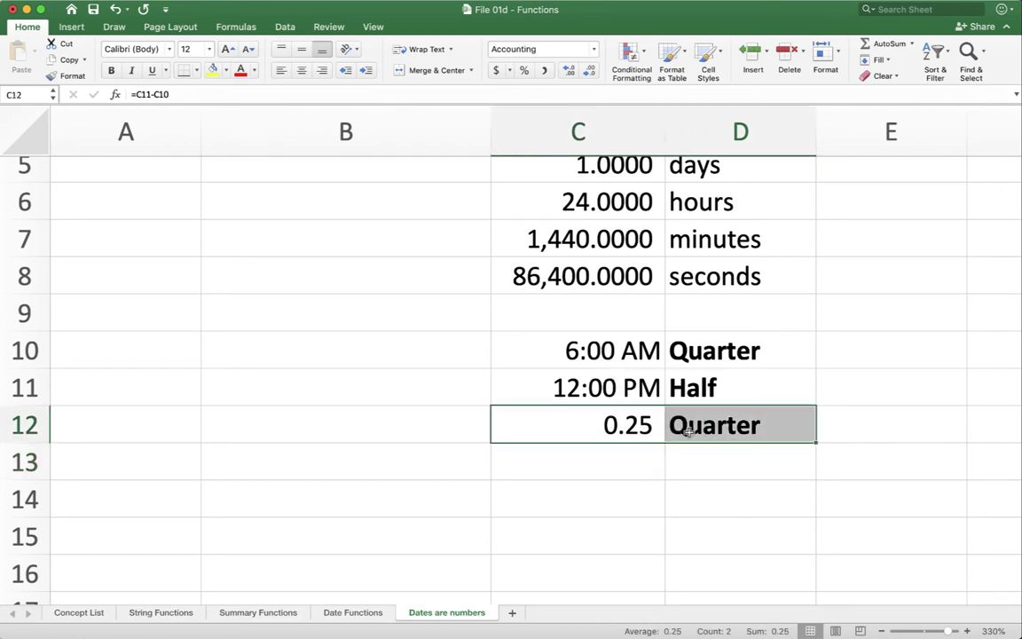
pyautogui.click(692, 456)
pyautogui.write('Di')
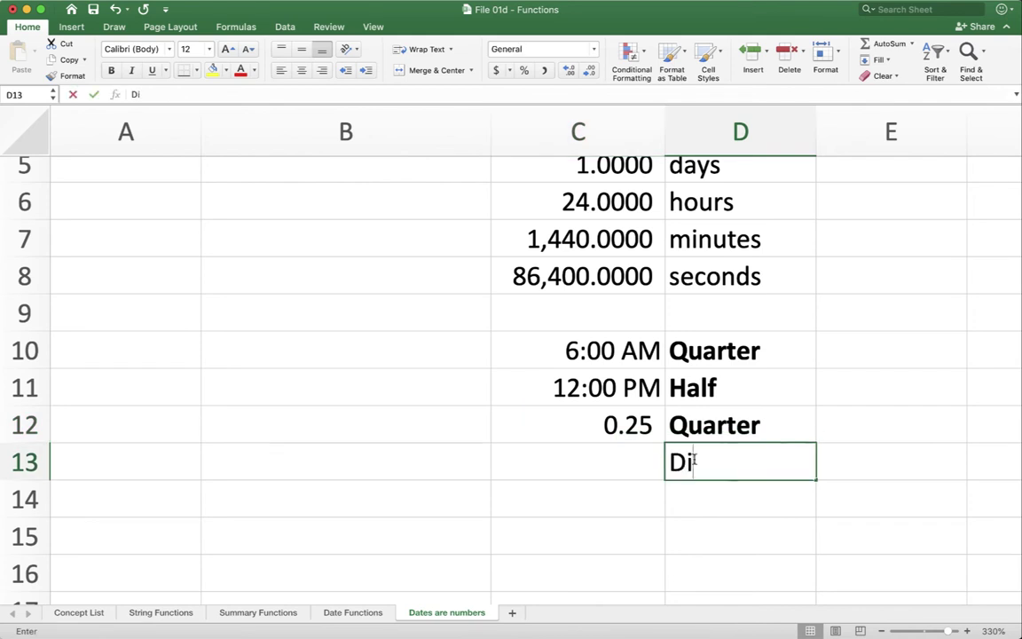
pyautogui.write('ff in /ho')
pyautogui.press('BackSpace')
pyautogui.press('BackSpace')
pyautogui.press('BackSpace')
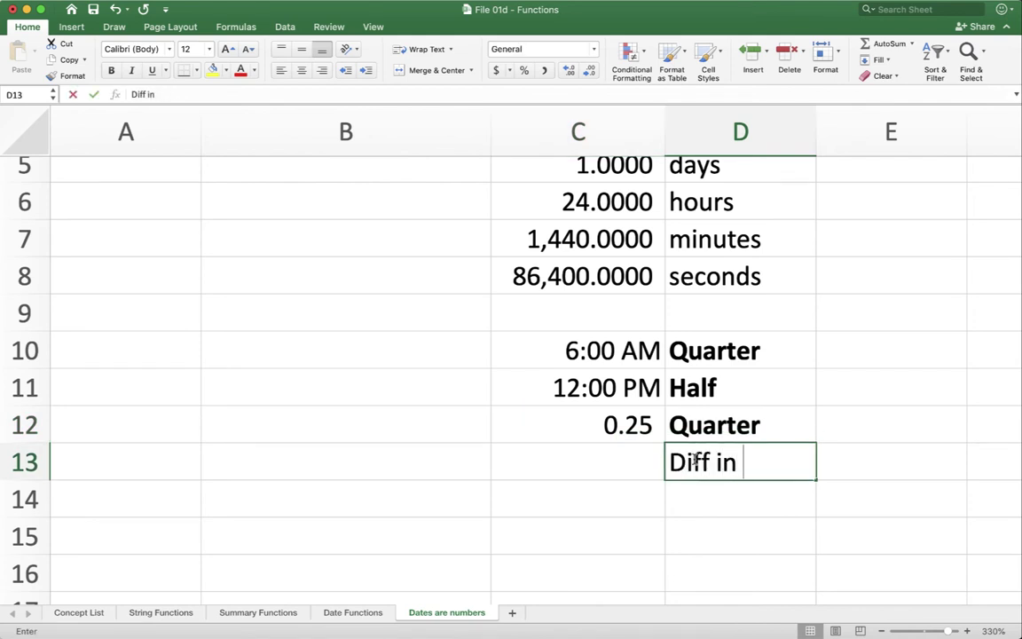
pyautogui.write('Hours')
pyautogui.press('Return')
# - Convert the time difference to hours in C13 with =C12*24, following the day-to-hour conversion in C6
pyautogui.press('Left')
pyautogui.press('Up')
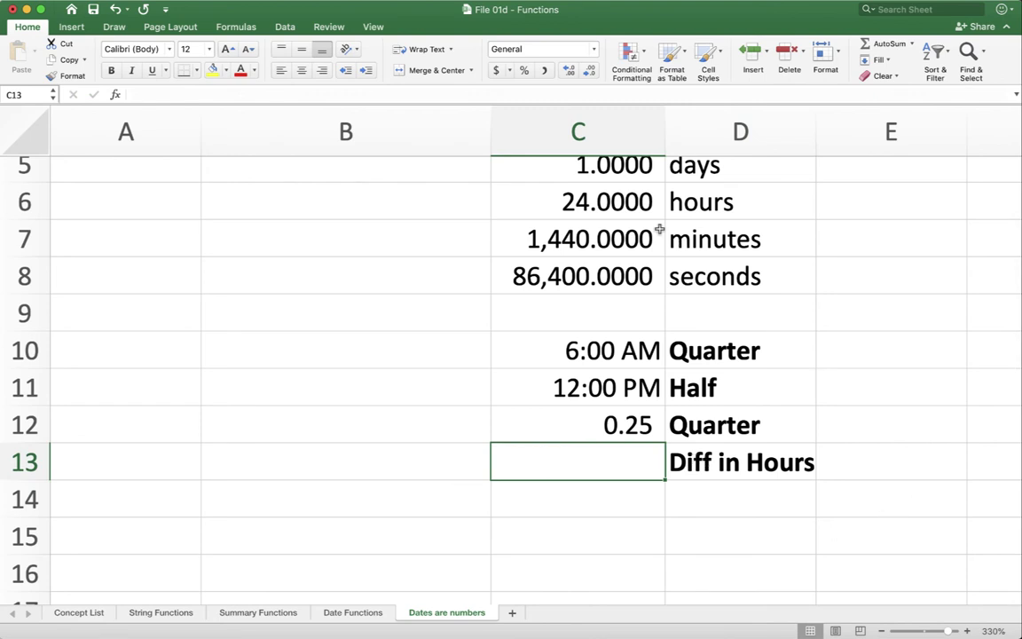
pyautogui.scroll(1, 555, 190)
pyautogui.click(596, 203)
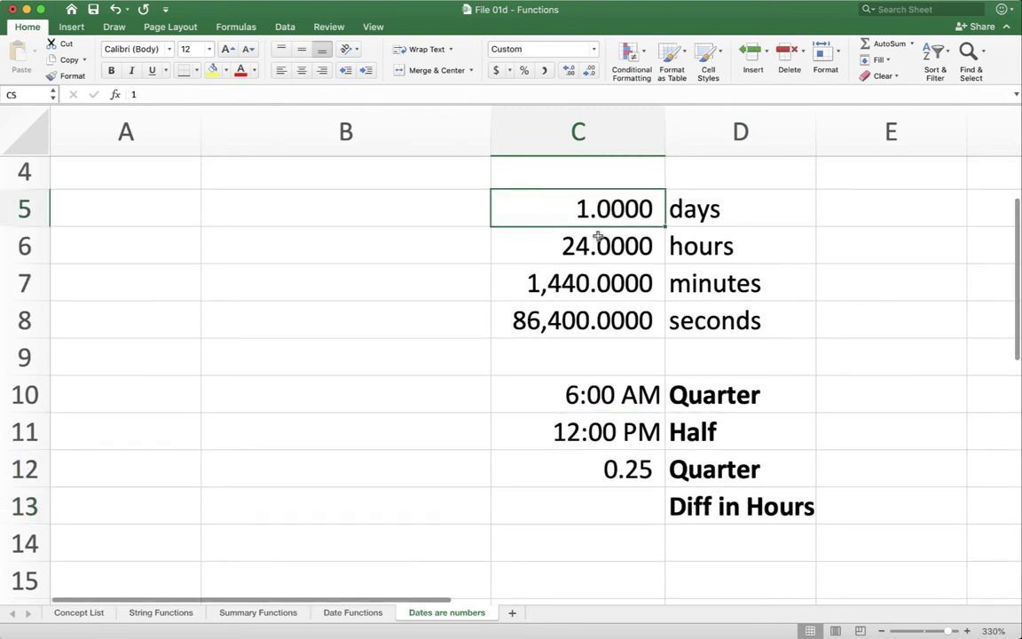
pyautogui.click(599, 242)
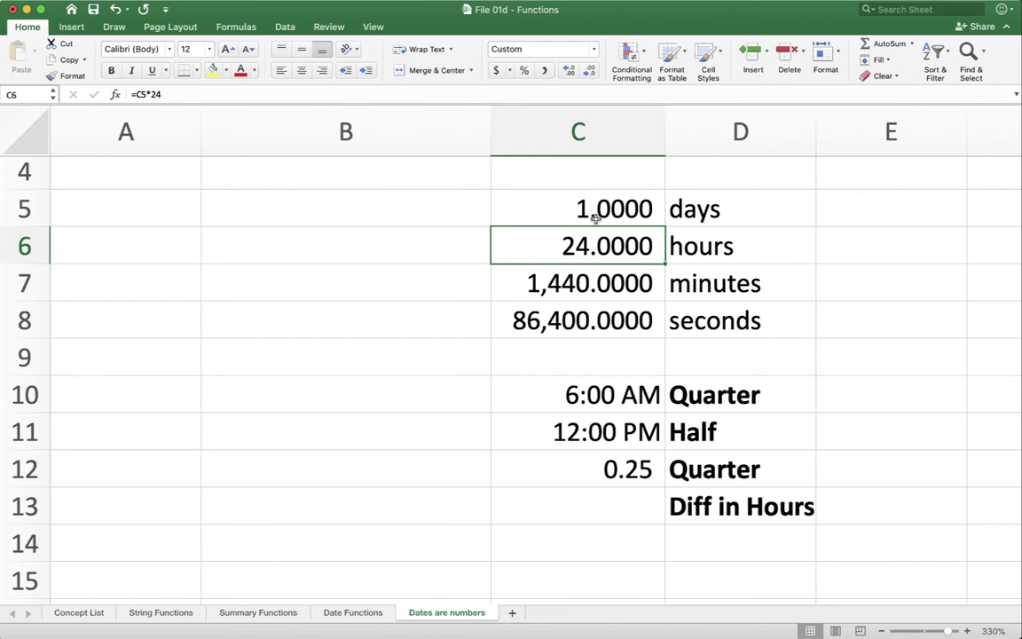
pyautogui.click(598, 493)
pyautogui.write('=')
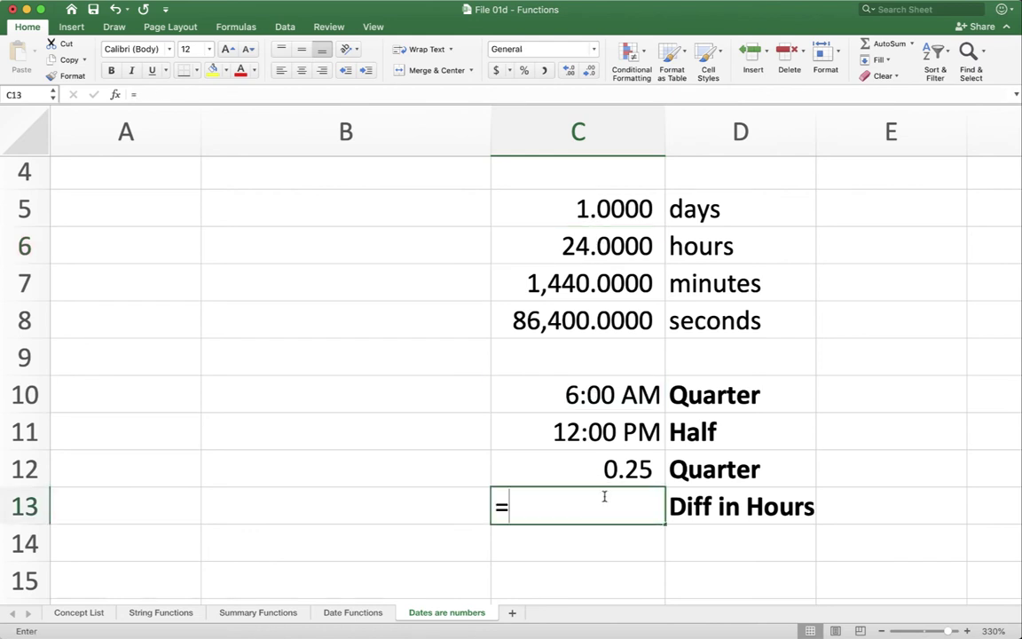
pyautogui.press('Up')
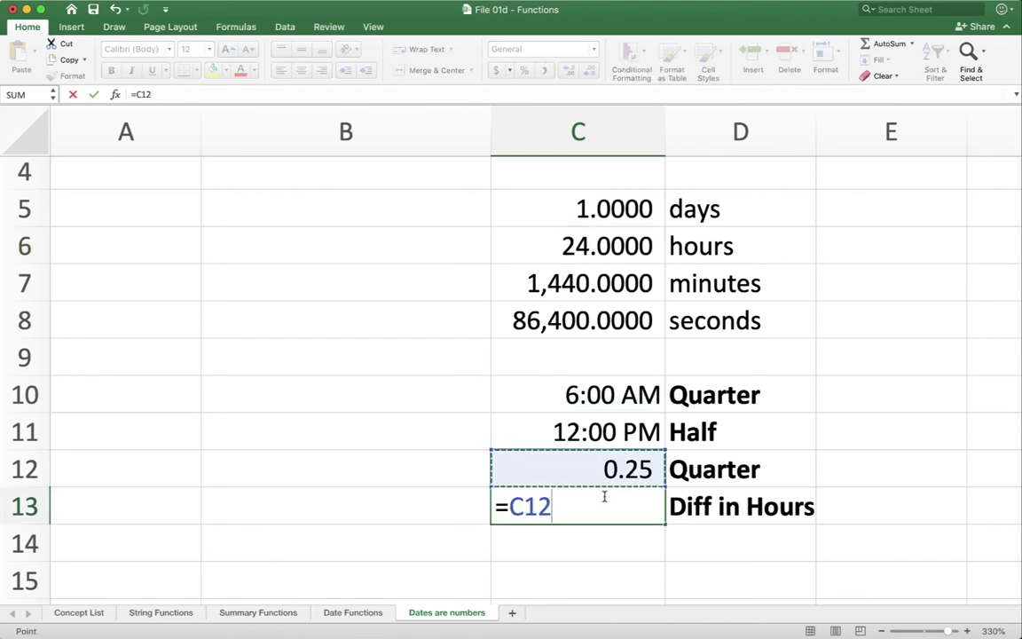
pyautogui.write('*24')
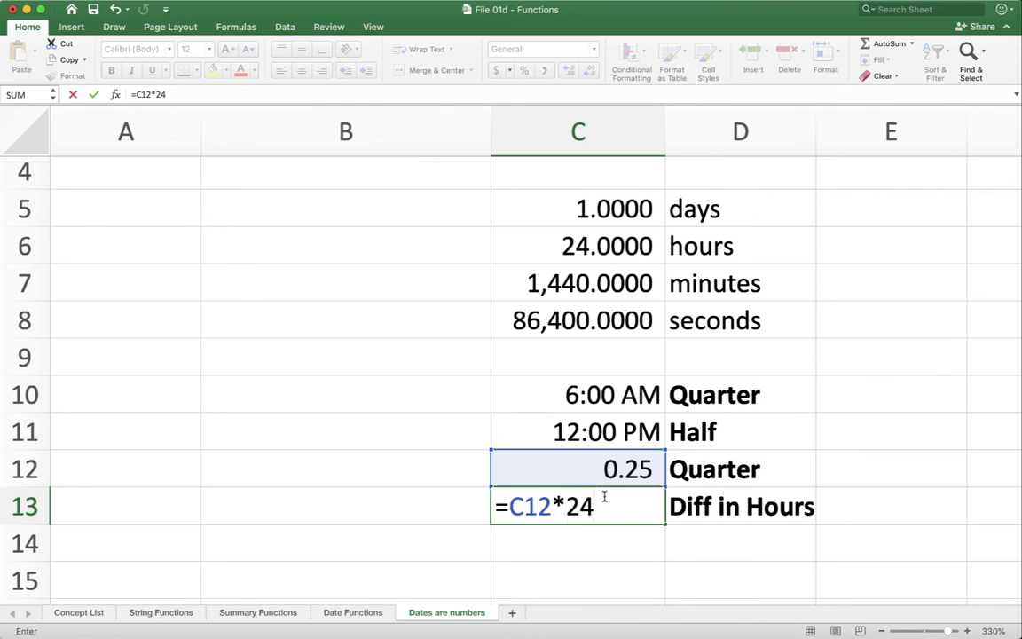
pyautogui.press('Return')
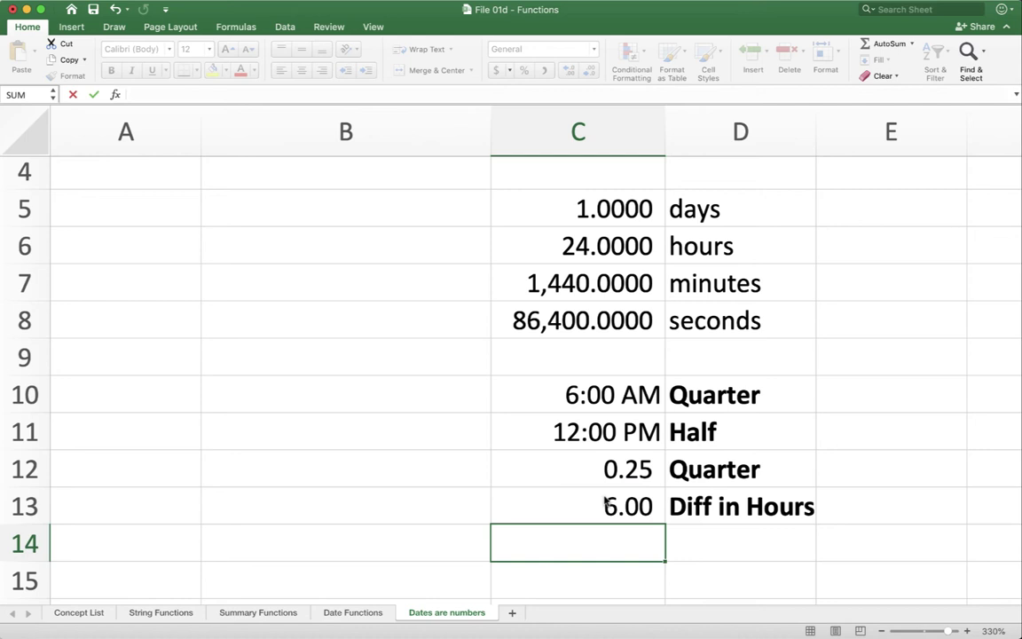
# - Review the time calculation in C10 through C13, and change the second time in C11 to 6 pm
pyautogui.click(579, 499)
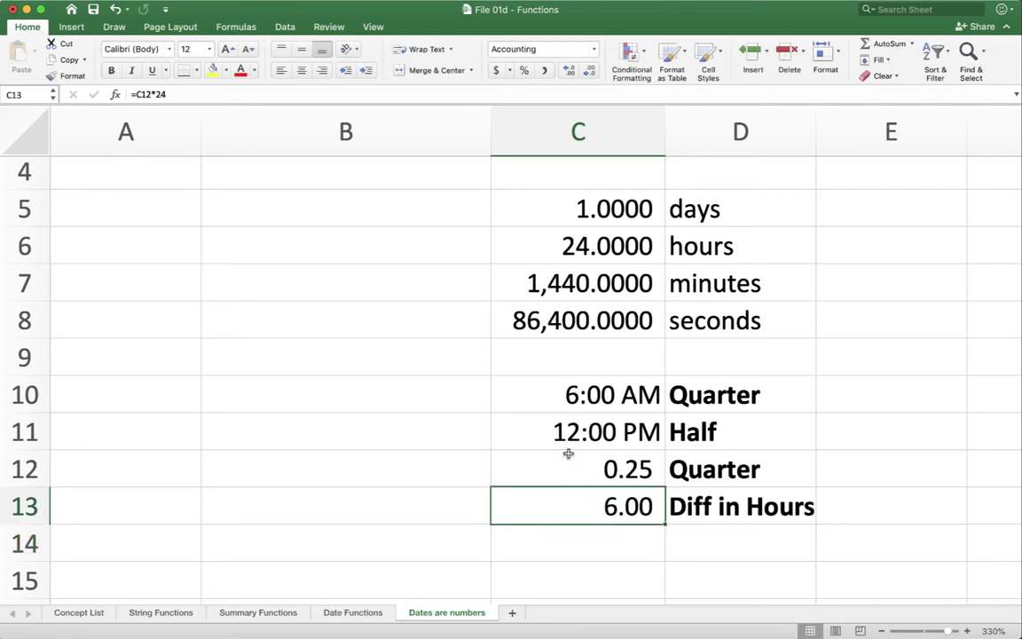
pyautogui.click(550, 401)
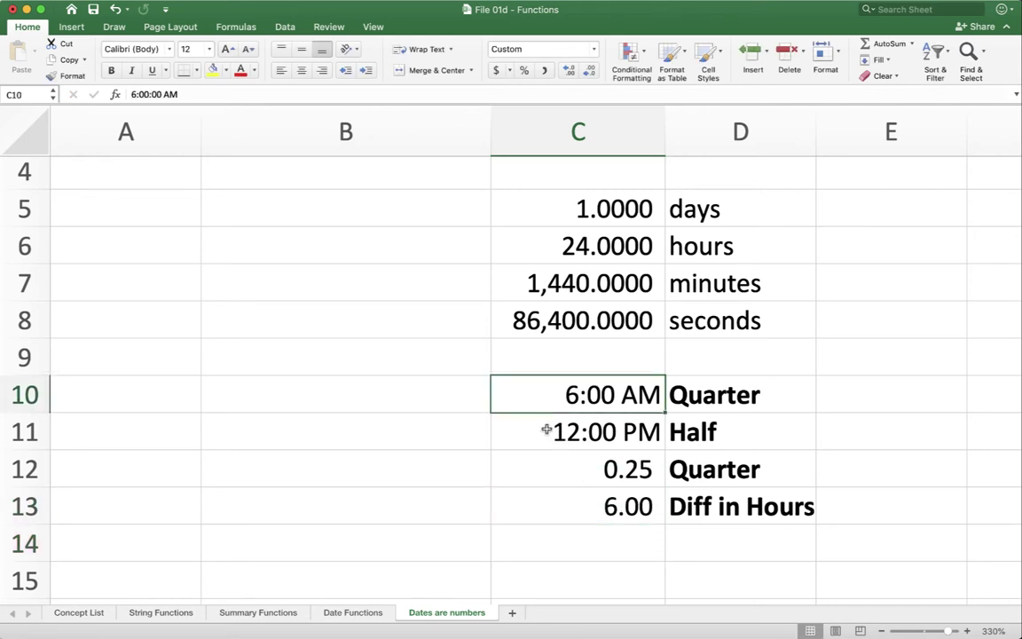
pyautogui.click(547, 430)
pyautogui.click(557, 466)
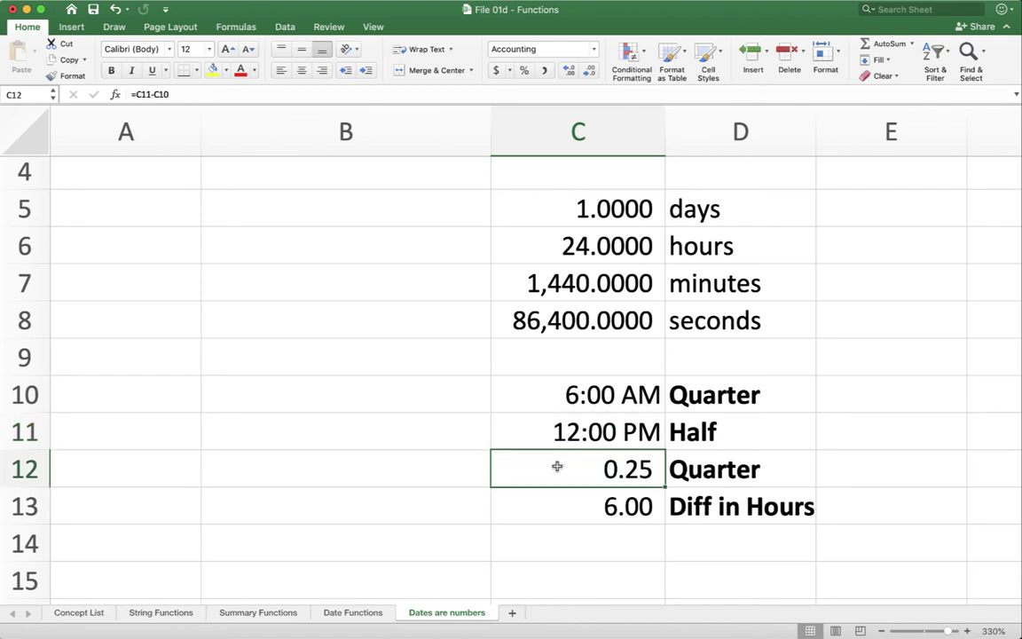
pyautogui.click(562, 504)
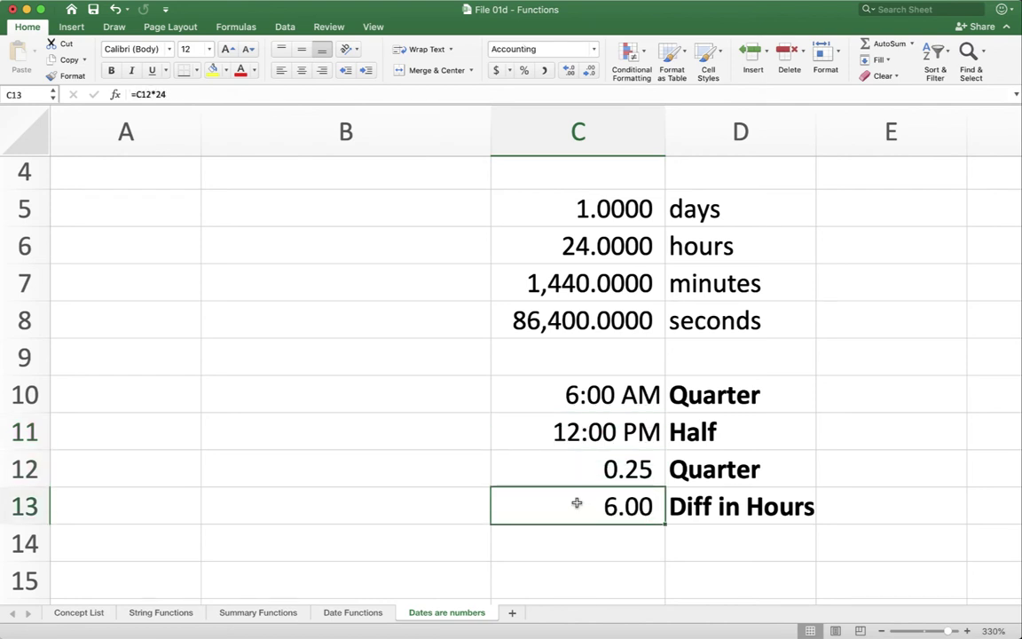
pyautogui.click(567, 433)
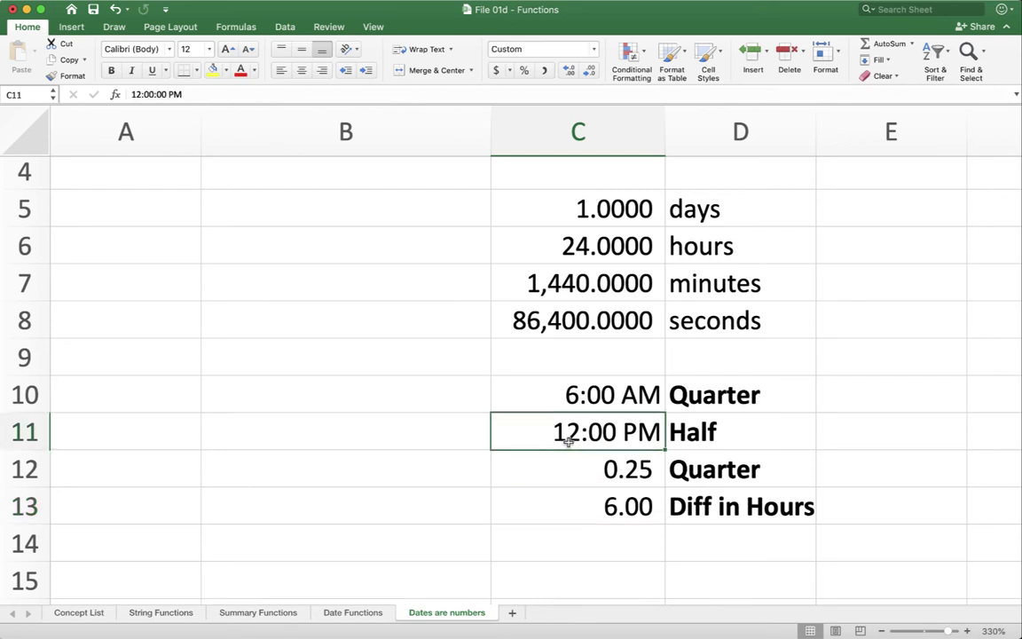
pyautogui.write('6 pm')
pyautogui.press('Return')
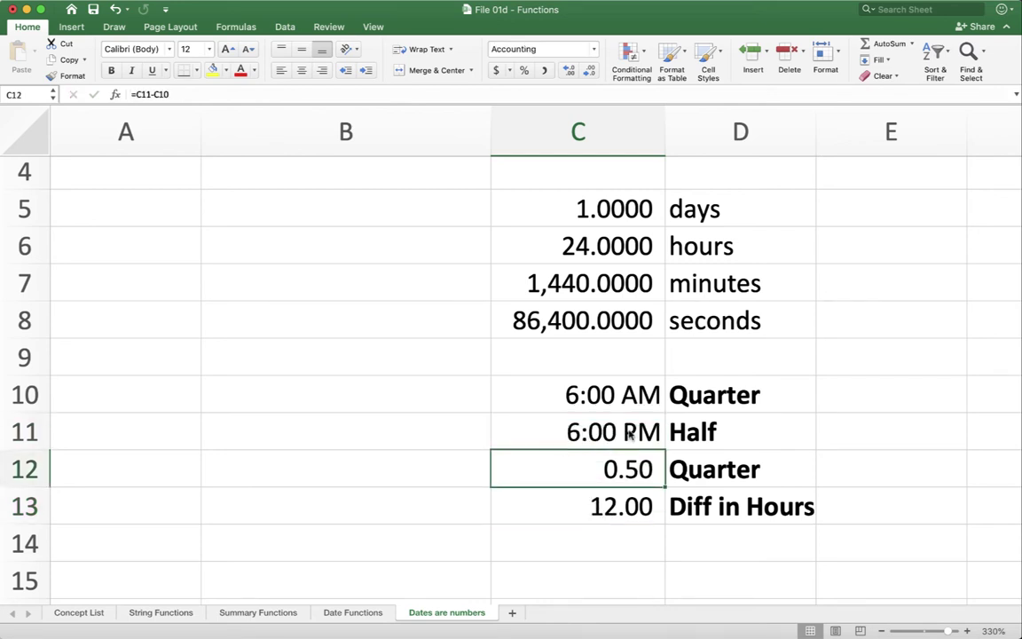
# - Replace the label in D11 beside the second time with Three Quarters
pyautogui.click(685, 424)
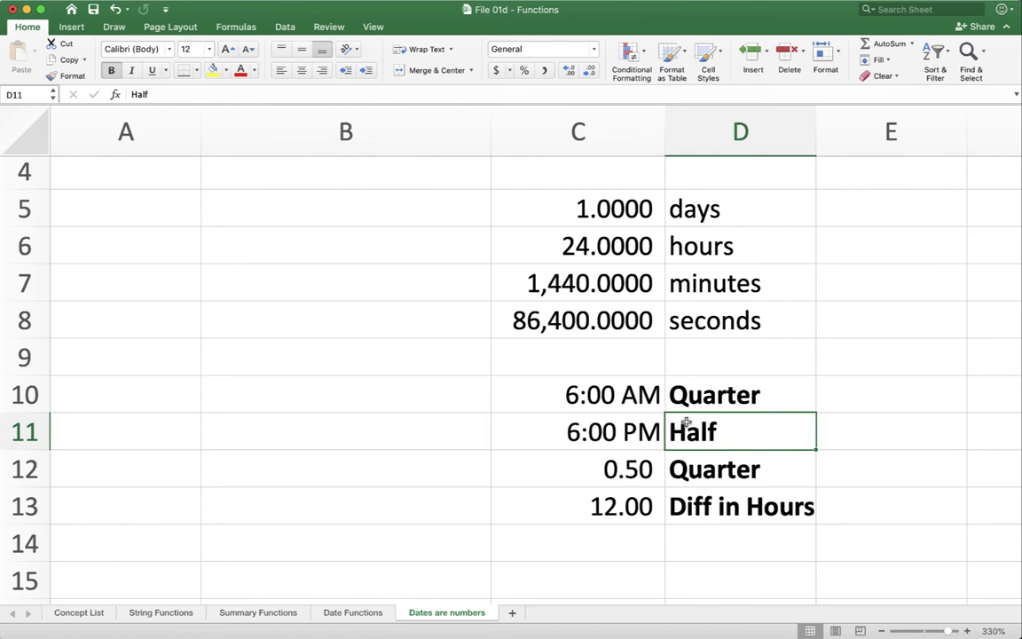
pyautogui.write('Three Quarter')
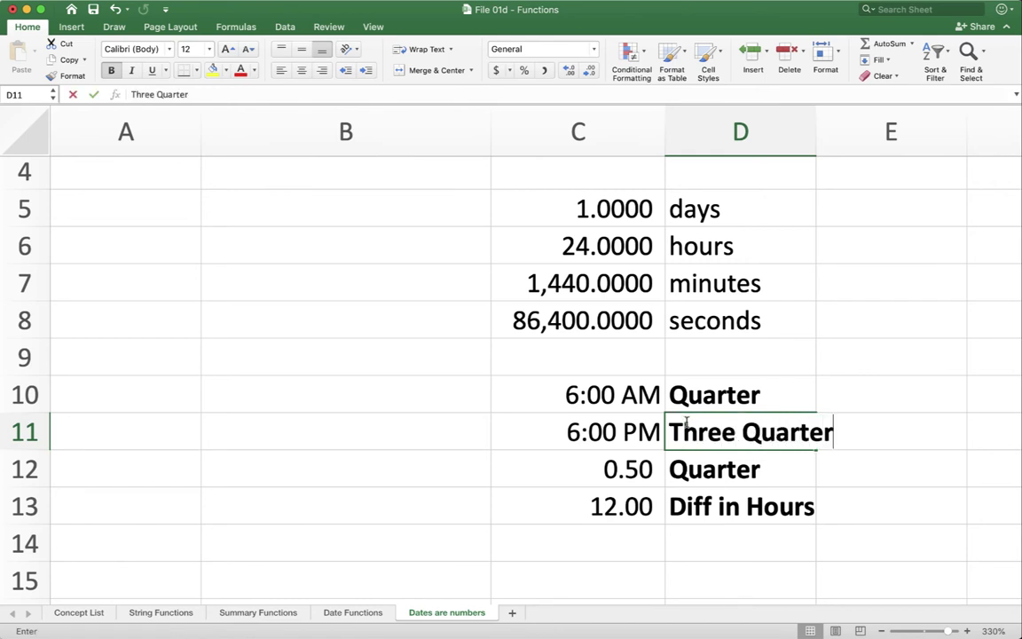
pyautogui.write('s')
pyautogui.press('Return')
# - Replace the label in D12 beside the time difference with Diff half of a day
pyautogui.press('Left')
pyautogui.hotkey('shift', 'Right')
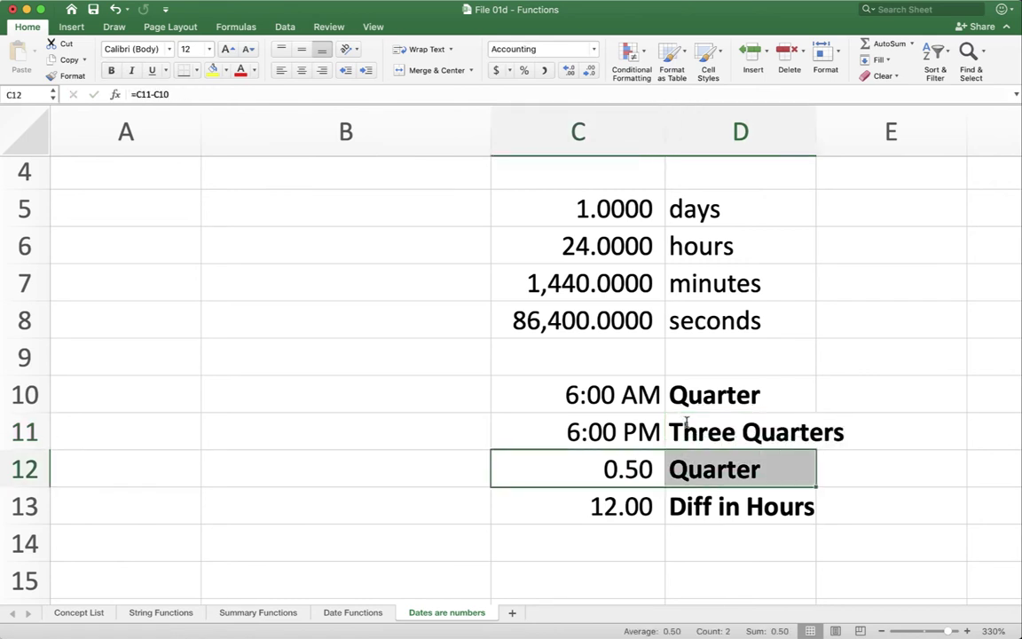
pyautogui.press('Right')
pyautogui.press('Left')
pyautogui.press('Right')
pyautogui.write('Hal')
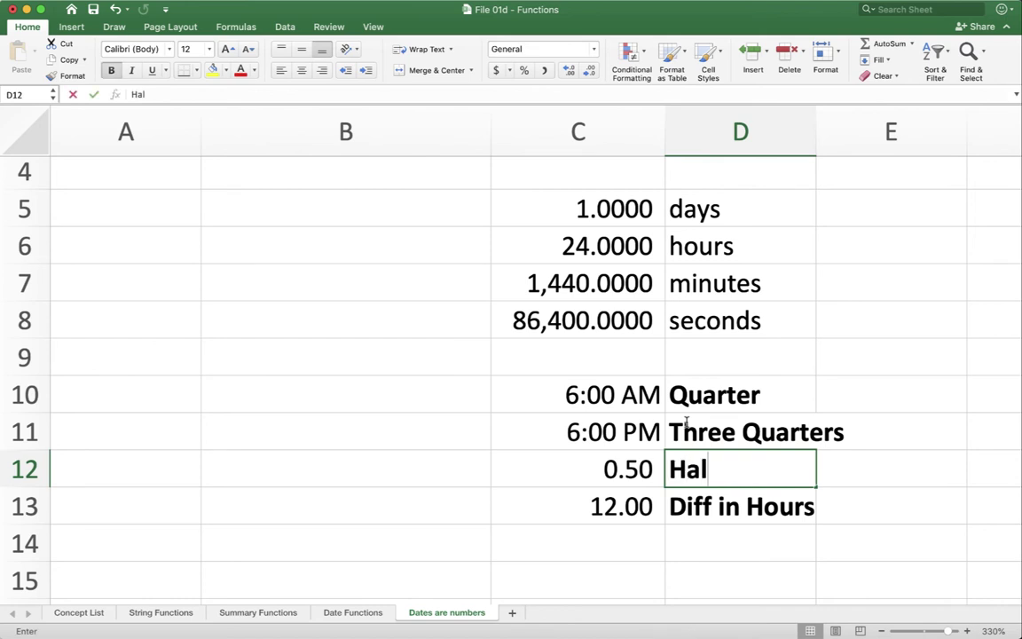
pyautogui.press('BackSpace')
pyautogui.press('BackSpace')
pyautogui.press('BackSpace')
pyautogui.write('Diff half o')
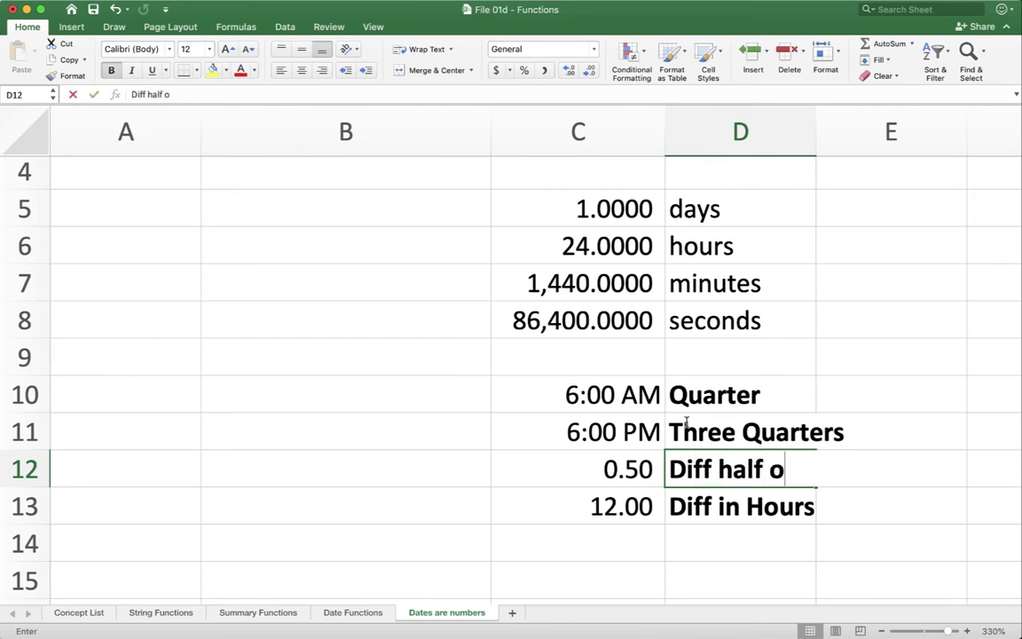
pyautogui.write('f a day')
pyautogui.press('Return')
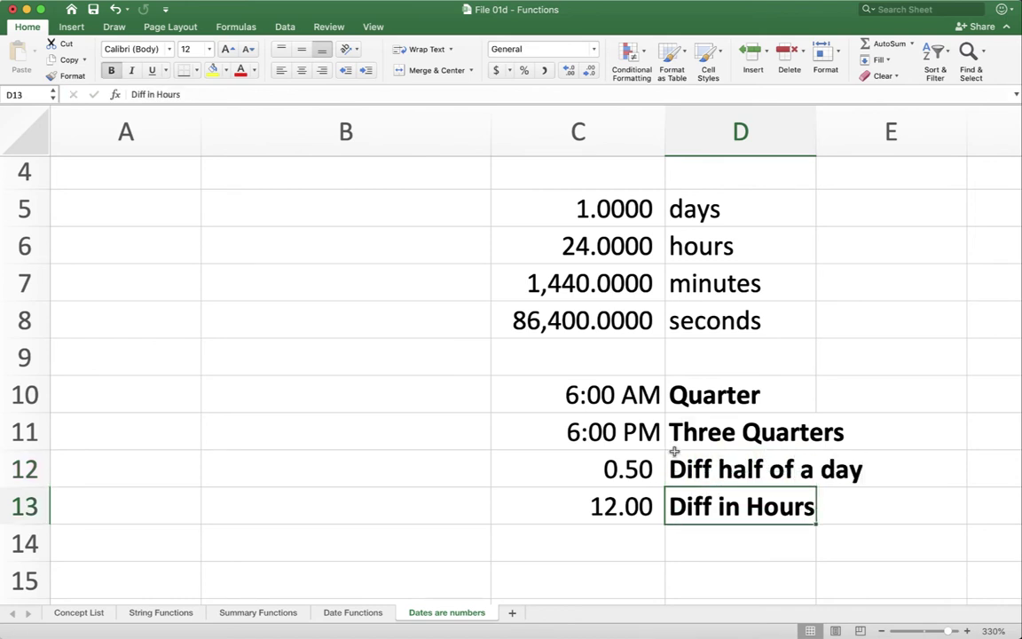
# - Examine the time difference in C12 and the multiplier in the hours formula in C13
pyautogui.click(590, 461)
pyautogui.click(570, 508)
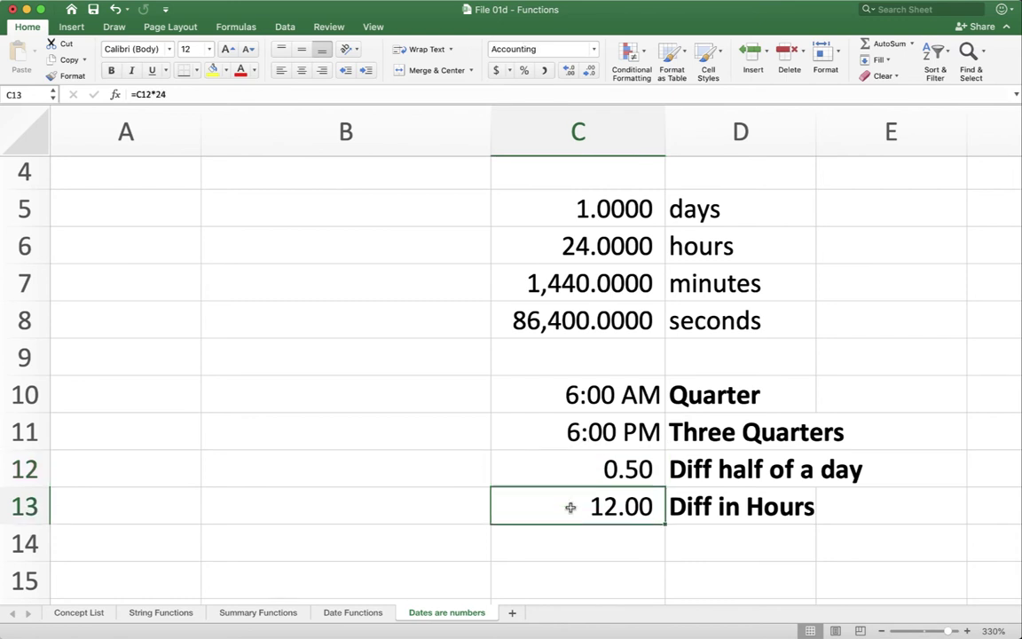
pyautogui.click(572, 471)
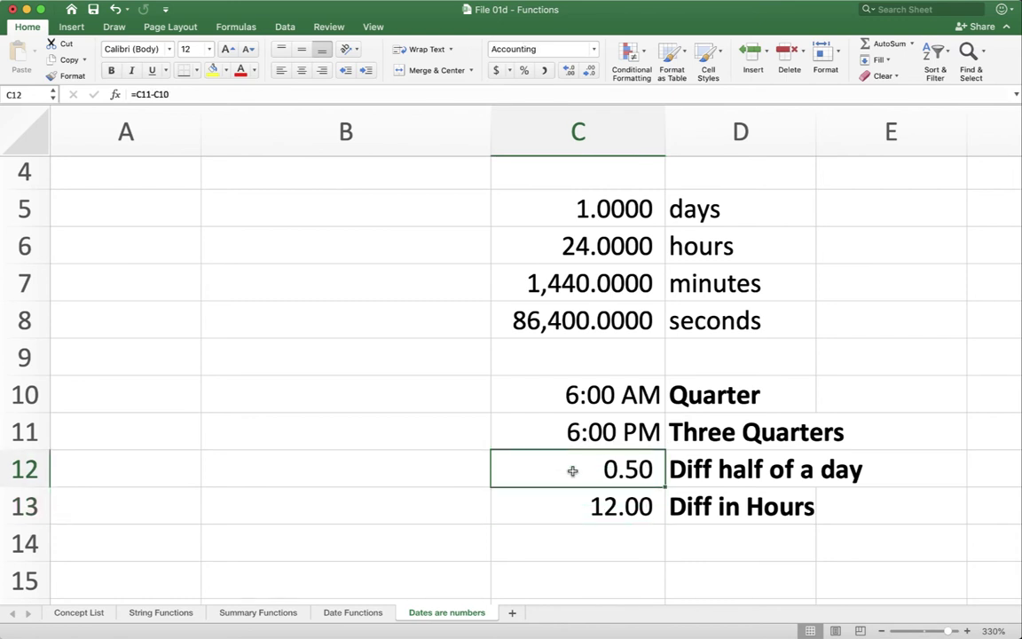
pyautogui.doubleClick(550, 502)
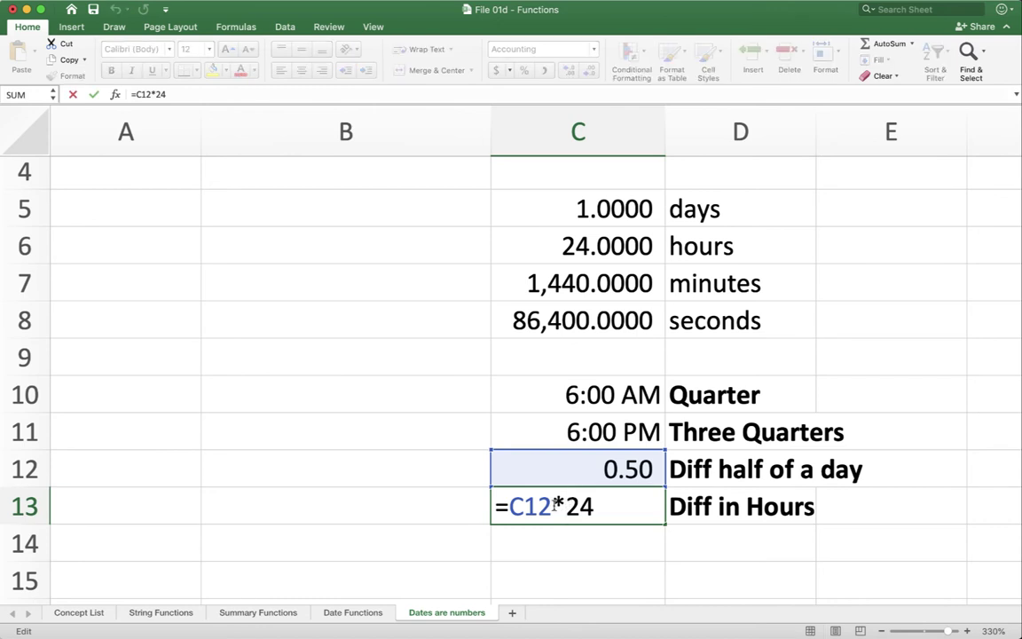
pyautogui.moveTo(564, 505); pyautogui.dragTo(591, 507)
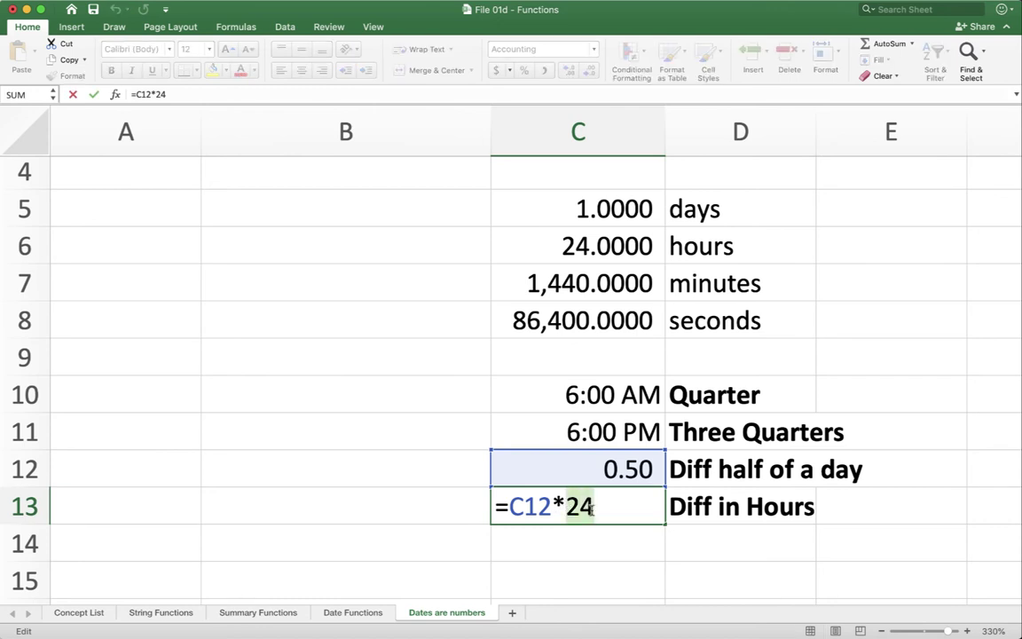
pyautogui.press('Return')
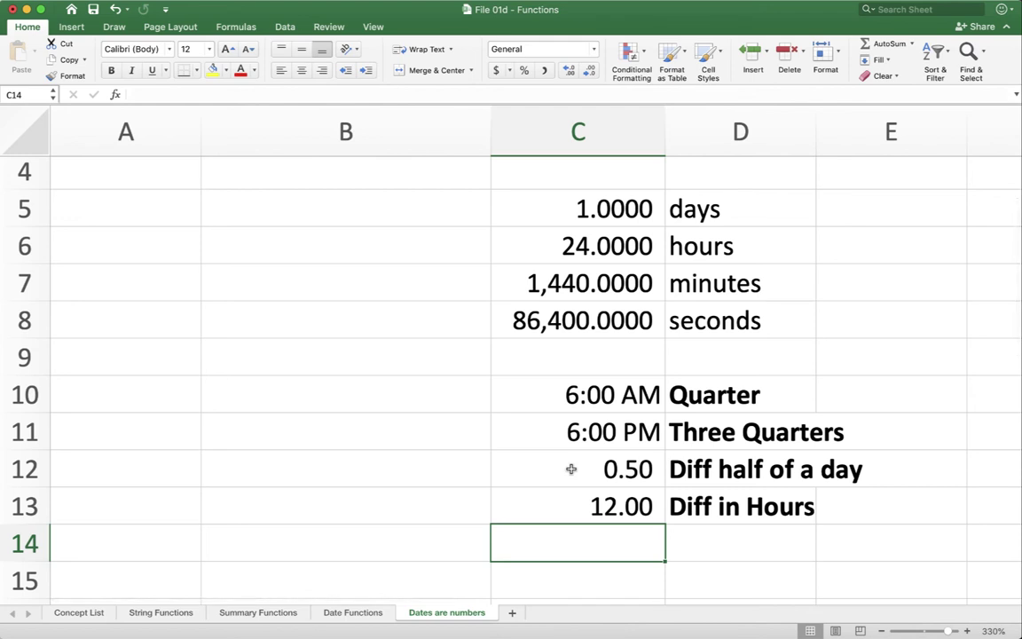
# - Clear the first time in C10 and enter the plain number 8 instead
pyautogui.click(545, 402)
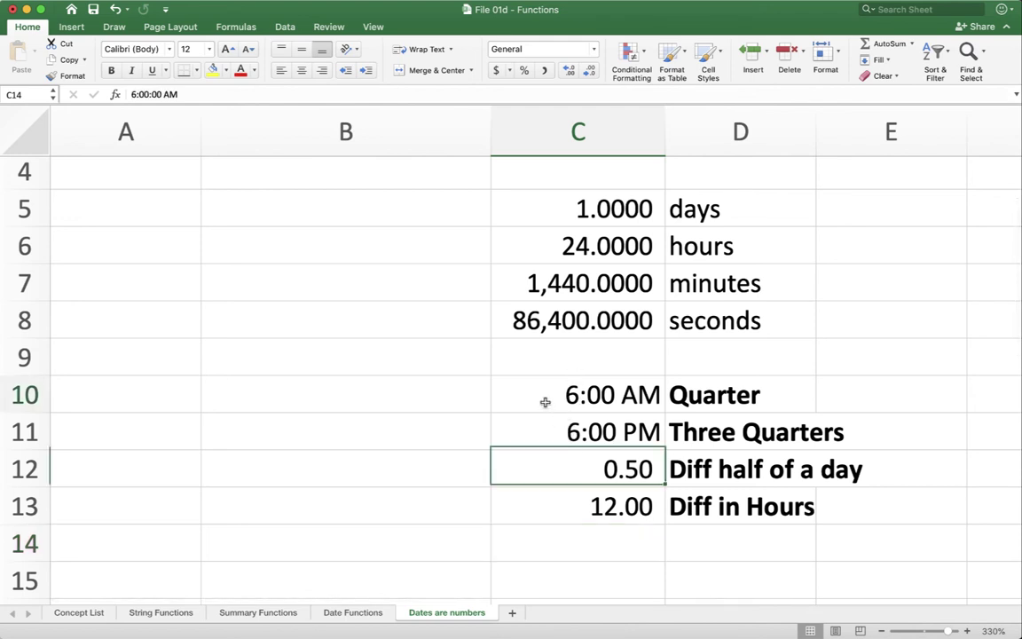
pyautogui.press('Delete')
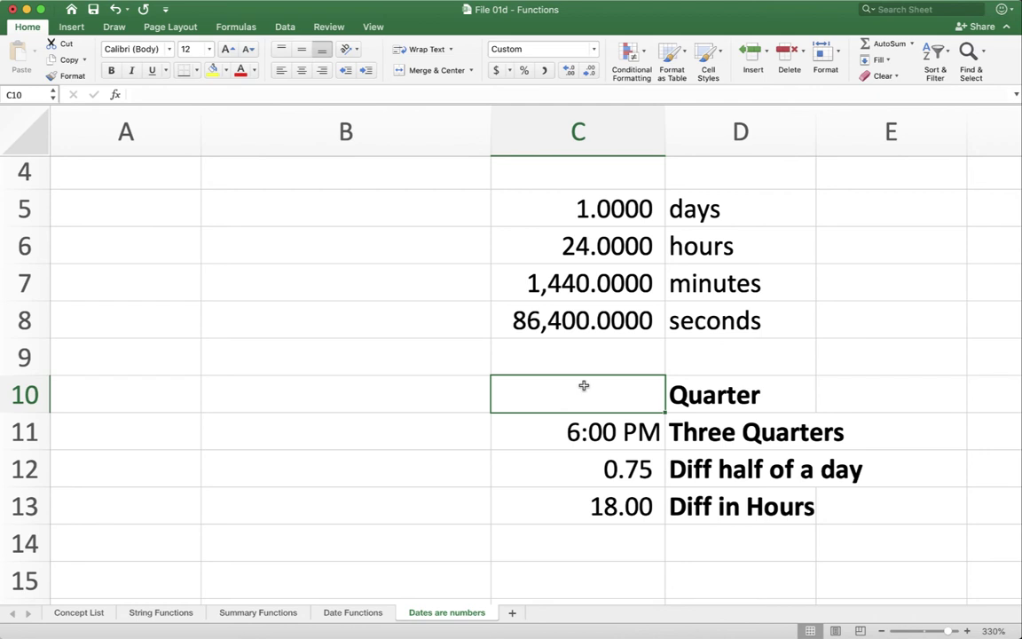
pyautogui.write('8')
pyautogui.press('Return')
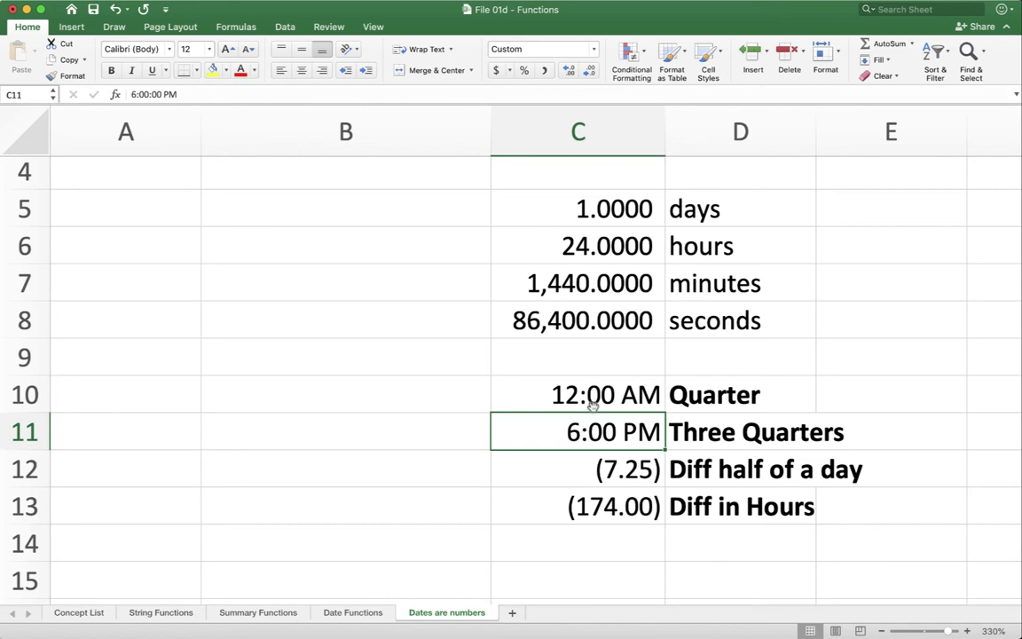
# - Apply the Number format to C10 to show its stored value instead of a time
pyautogui.click(543, 398)
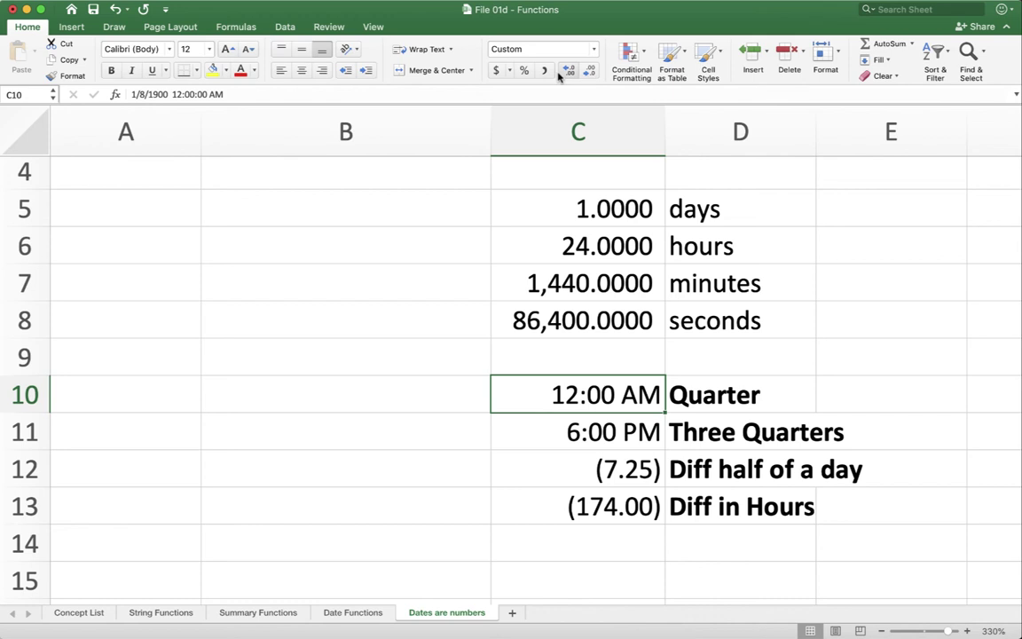
pyautogui.click(593, 51)
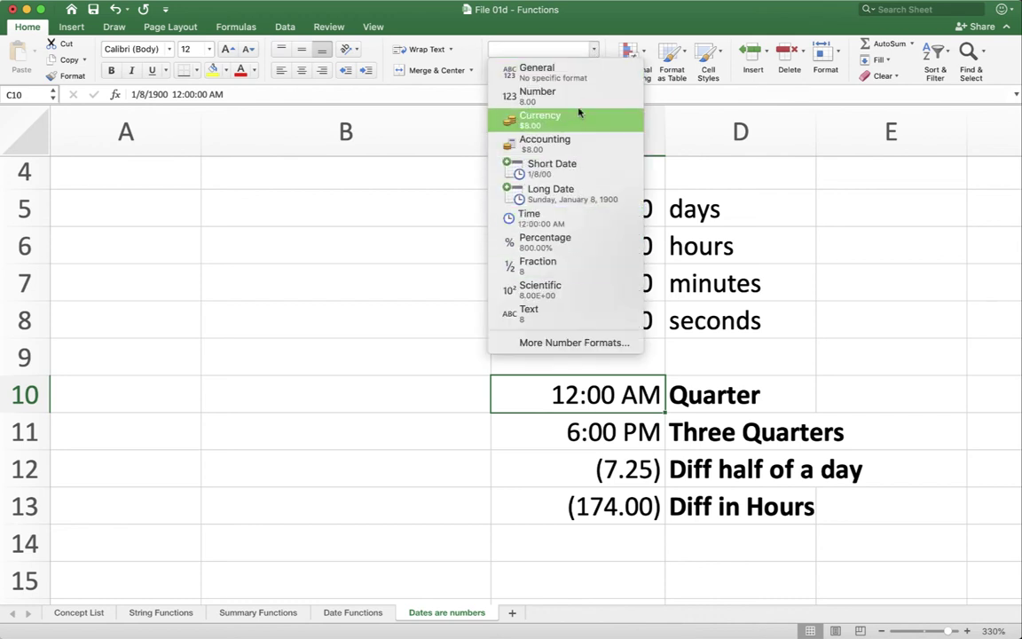
pyautogui.click(539, 94)
pyautogui.click(411, 406)
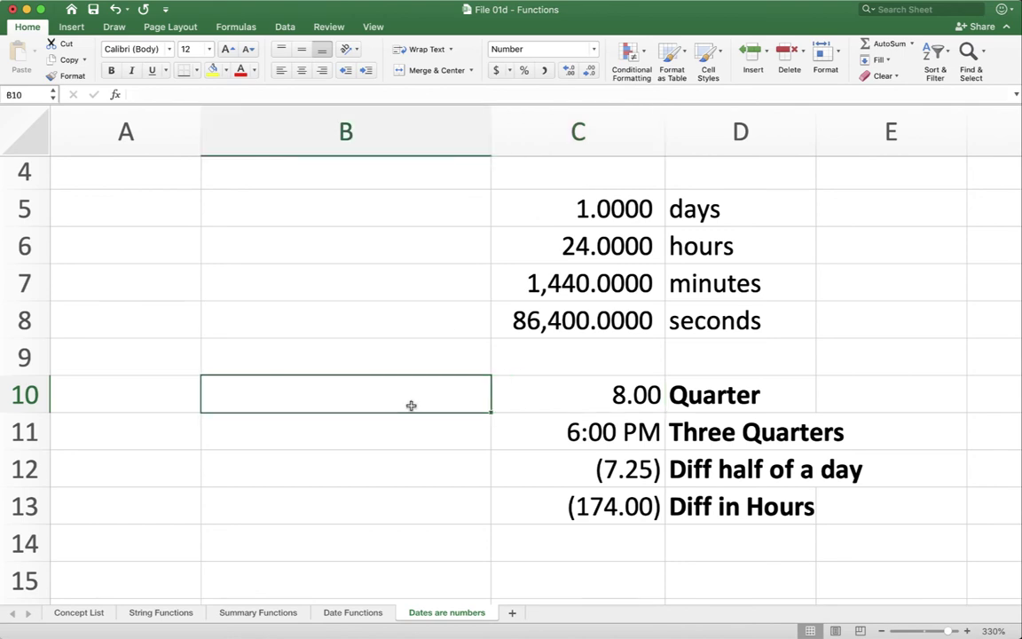
# - Switch to the Date Functions sheet
pyautogui.click(354, 612)
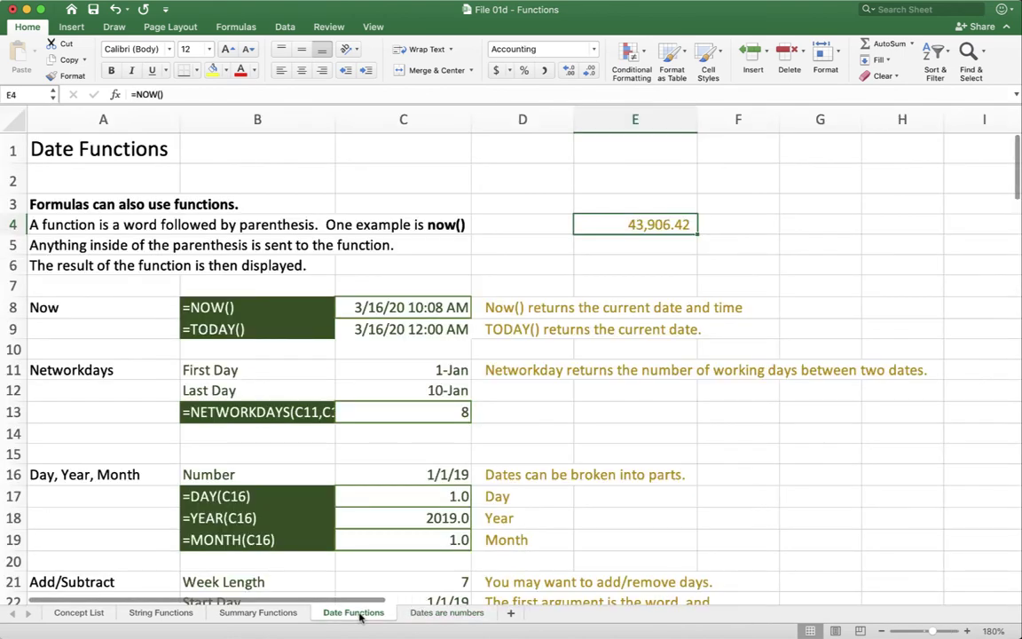
# - Show the NOW and TODAY results in C8:C9 as comma-separated numbers with five decimal places
pyautogui.scroll(-1, 335, 394)
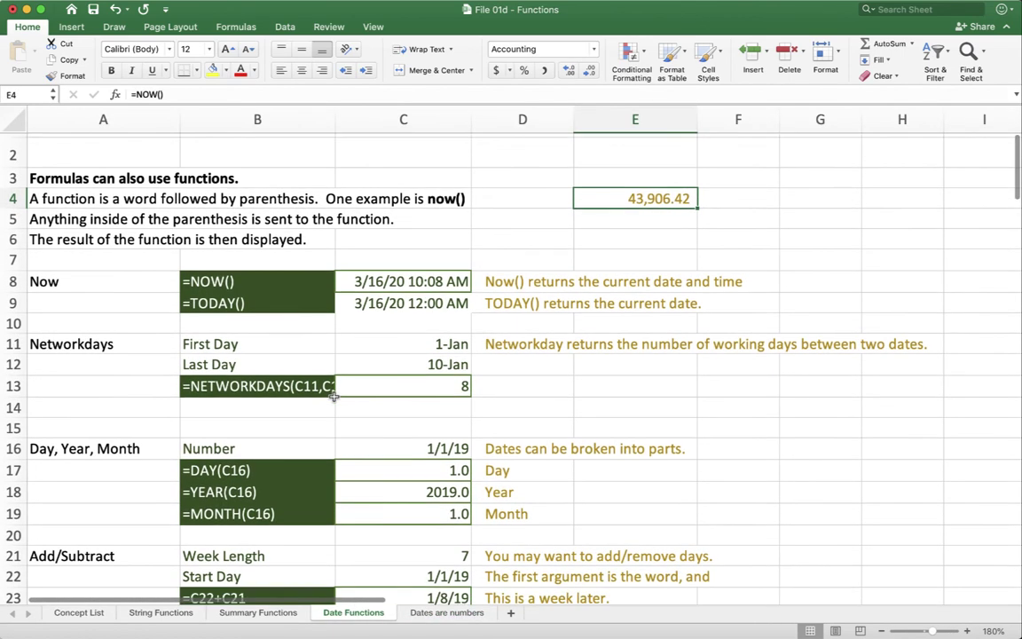
pyautogui.scroll(-3, 335, 396)
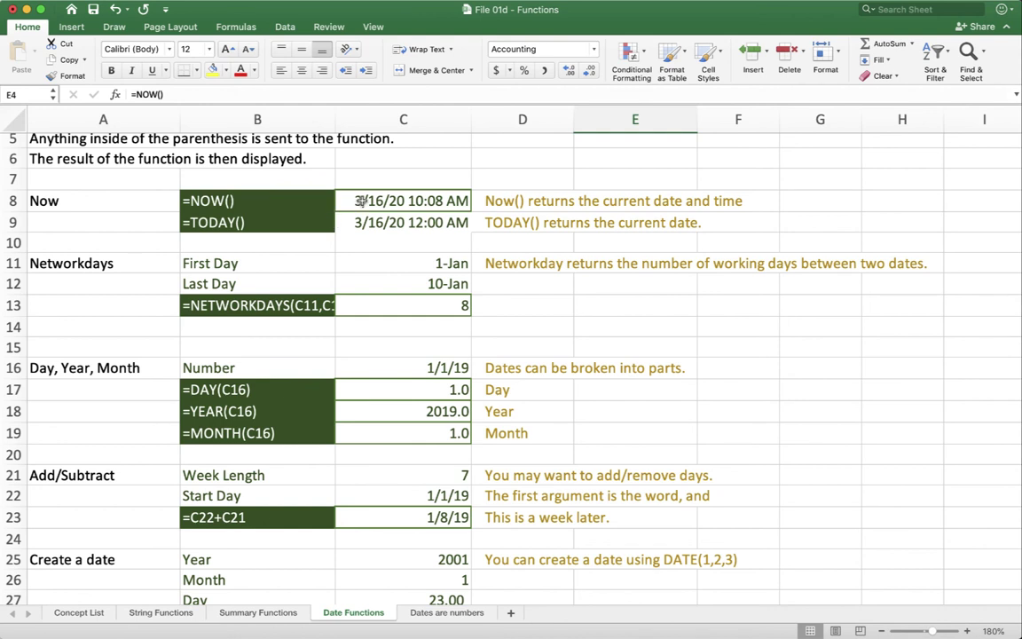
pyautogui.moveTo(346, 200); pyautogui.dragTo(355, 222)
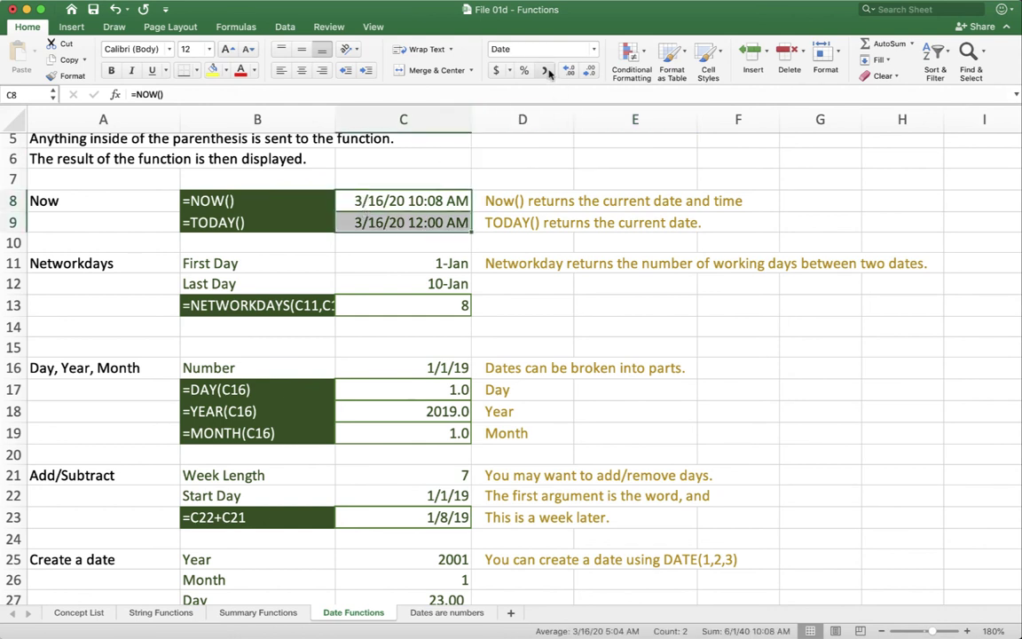
pyautogui.click(494, 69)
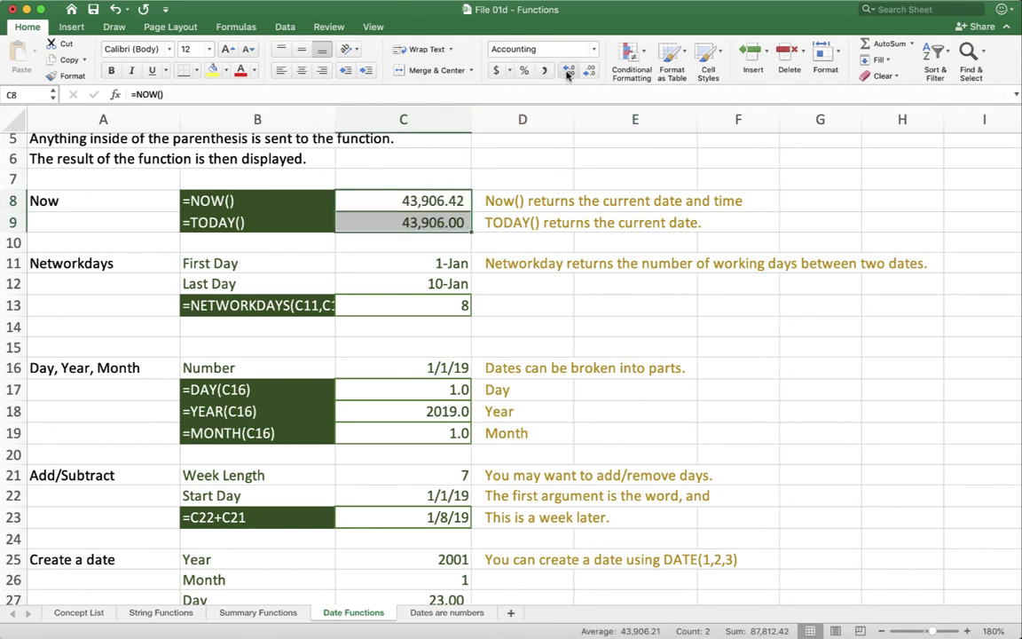
pyautogui.click(569, 70)
pyautogui.click(568, 70)
pyautogui.click(569, 70)
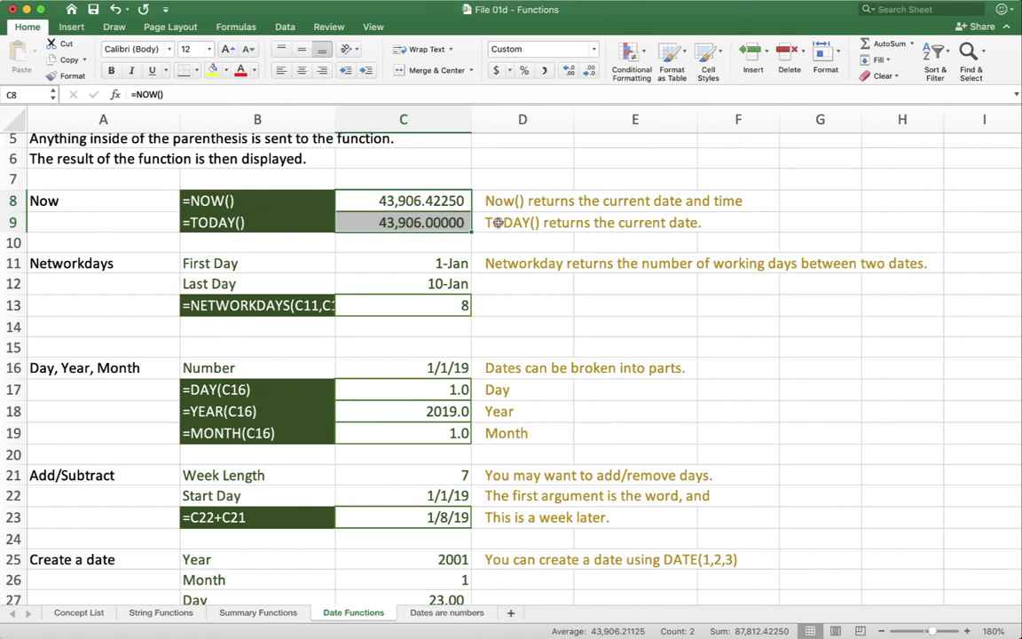
# - Format C8:C9 with the Time type 3/14/12 1:30 PM so both the date and the time are displayed
pyautogui.click(593, 49)
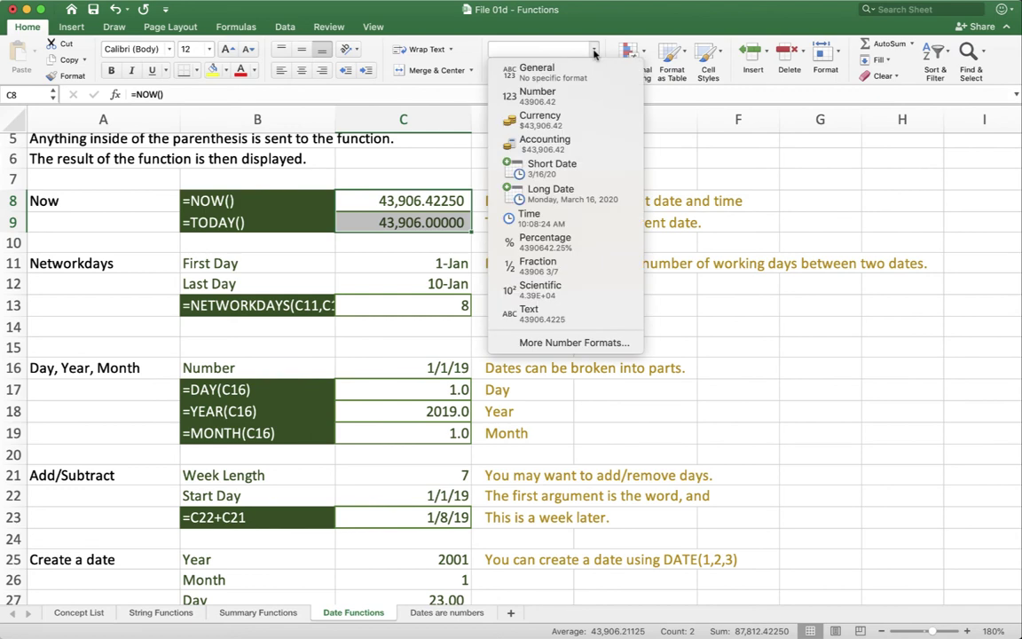
pyautogui.click(581, 165)
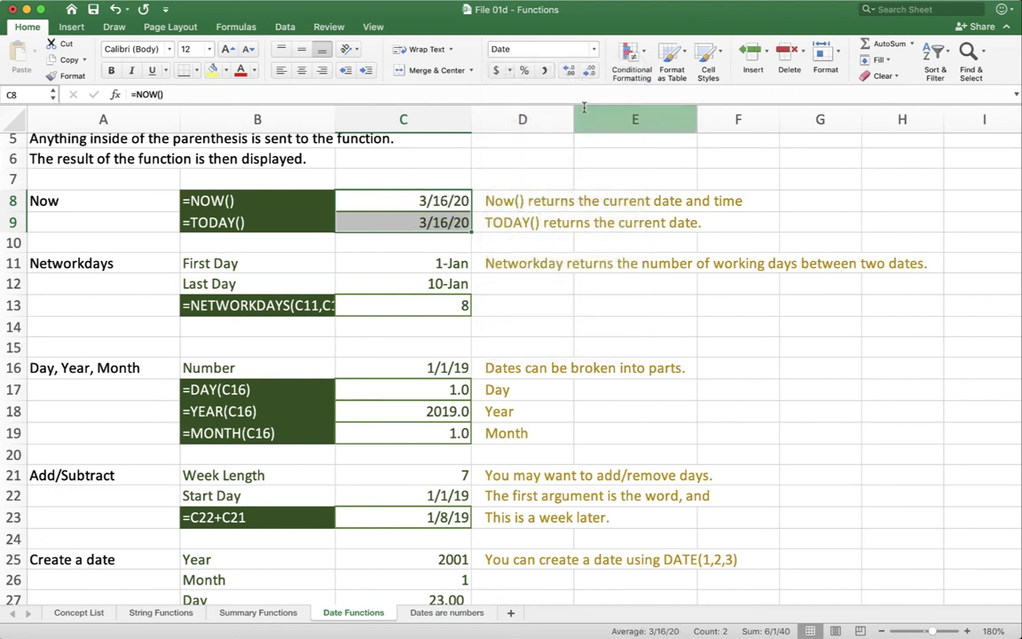
pyautogui.click(593, 50)
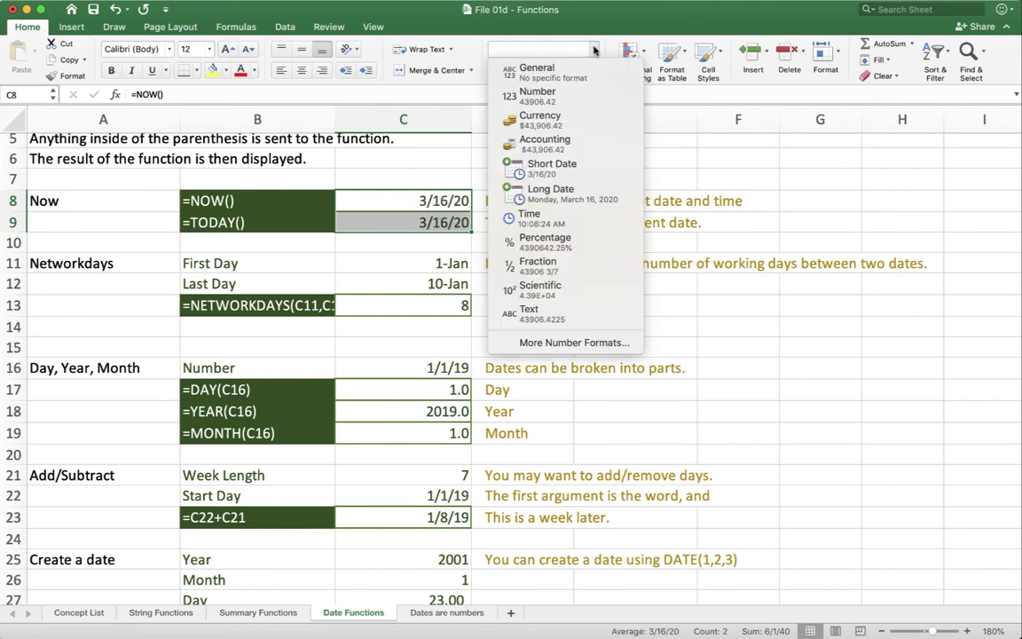
pyautogui.click(570, 342)
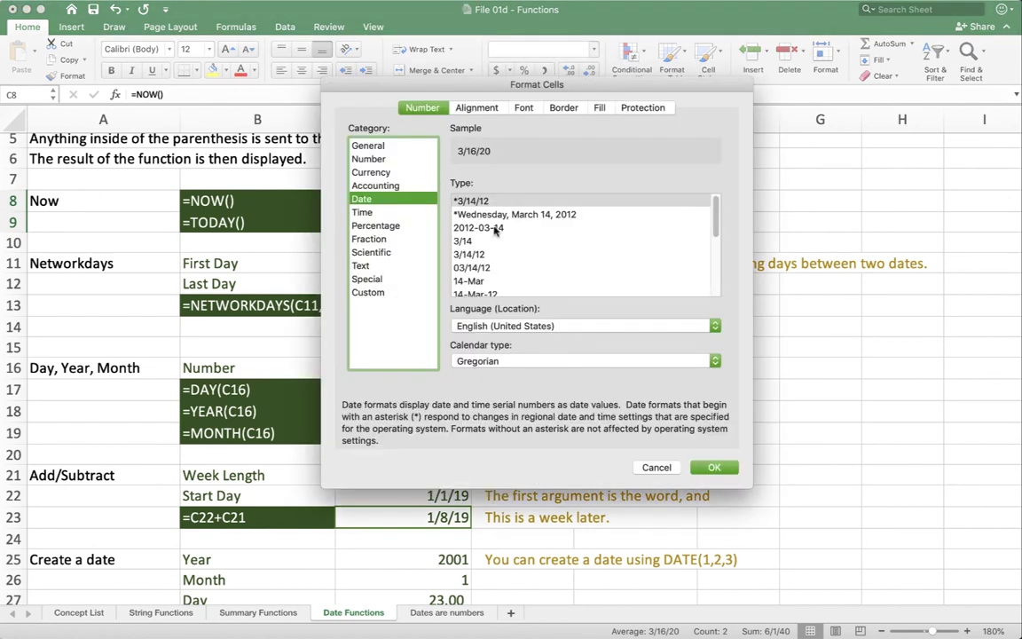
pyautogui.click(390, 213)
pyautogui.scroll(-2, 526, 246)
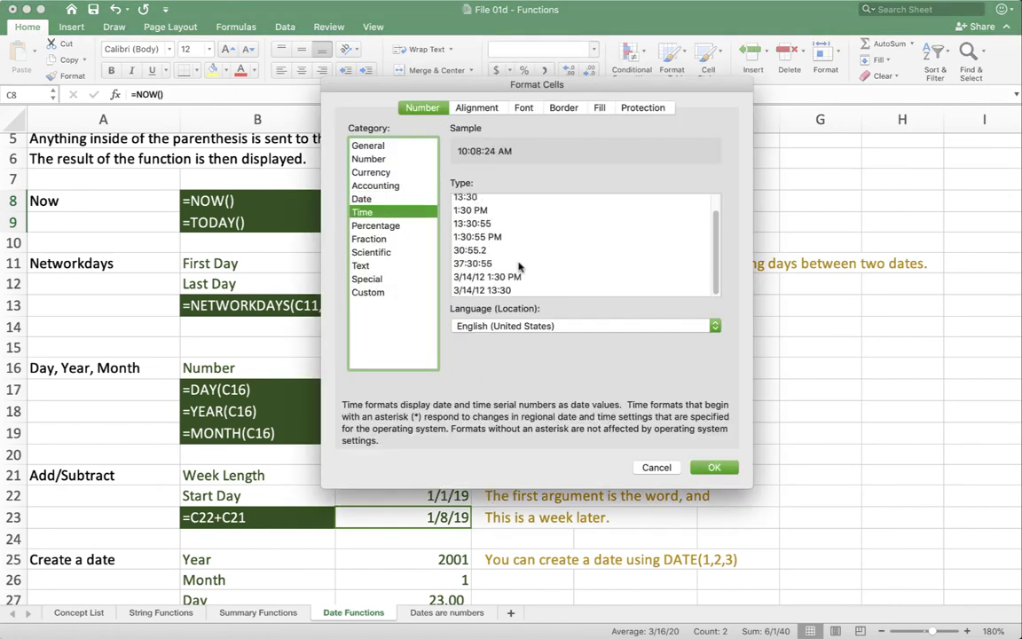
pyautogui.click(483, 276)
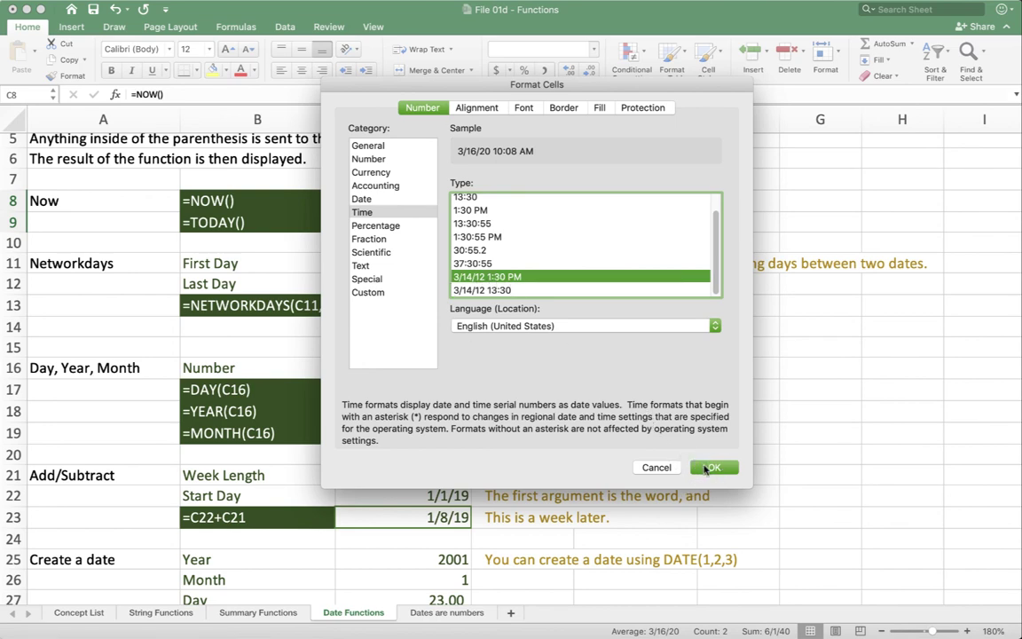
pyautogui.click(712, 468)
pyautogui.click(407, 241)
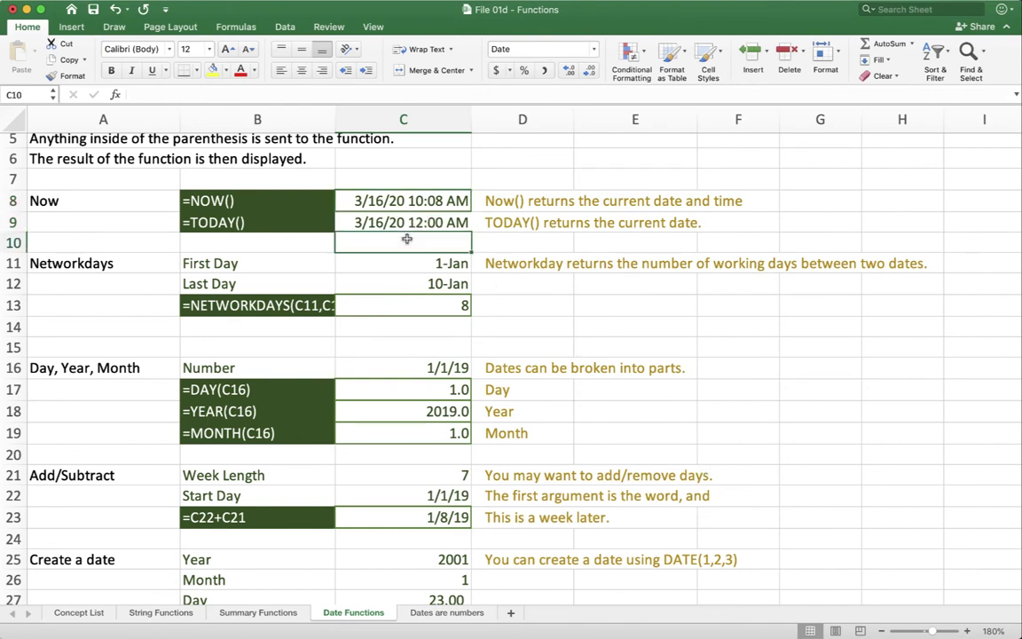
pyautogui.click(371, 200)
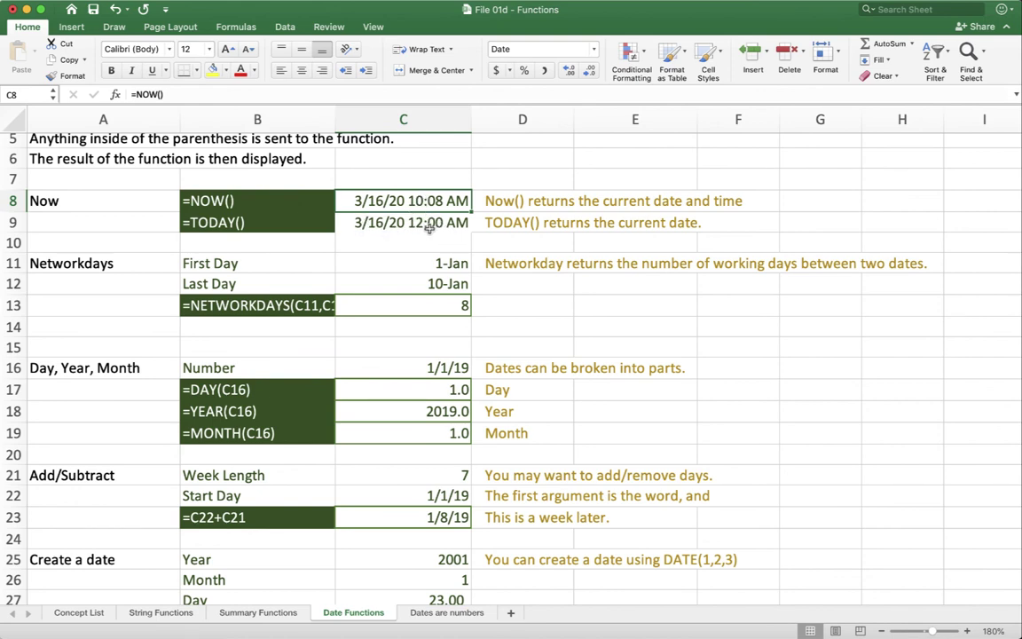
# - Widen column B to fit the NETWORKDAYS formula text and check the first and last day in C11 and C12
pyautogui.scroll(-2, 428, 226)
pyautogui.scroll(-3, 429, 229)
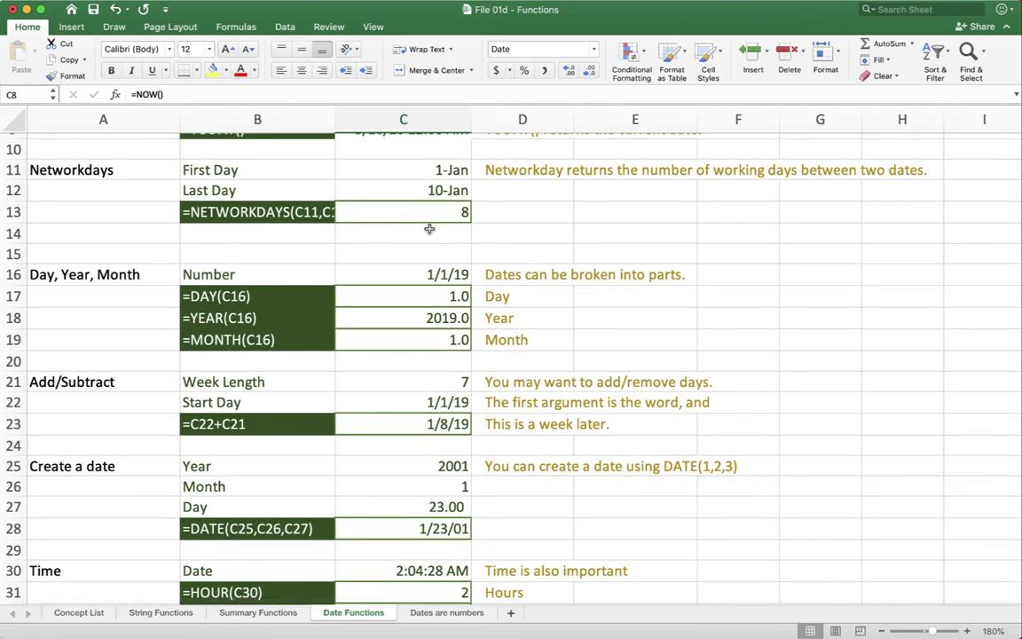
pyautogui.moveTo(334, 120); pyautogui.dragTo(358, 119)
pyautogui.click(409, 171)
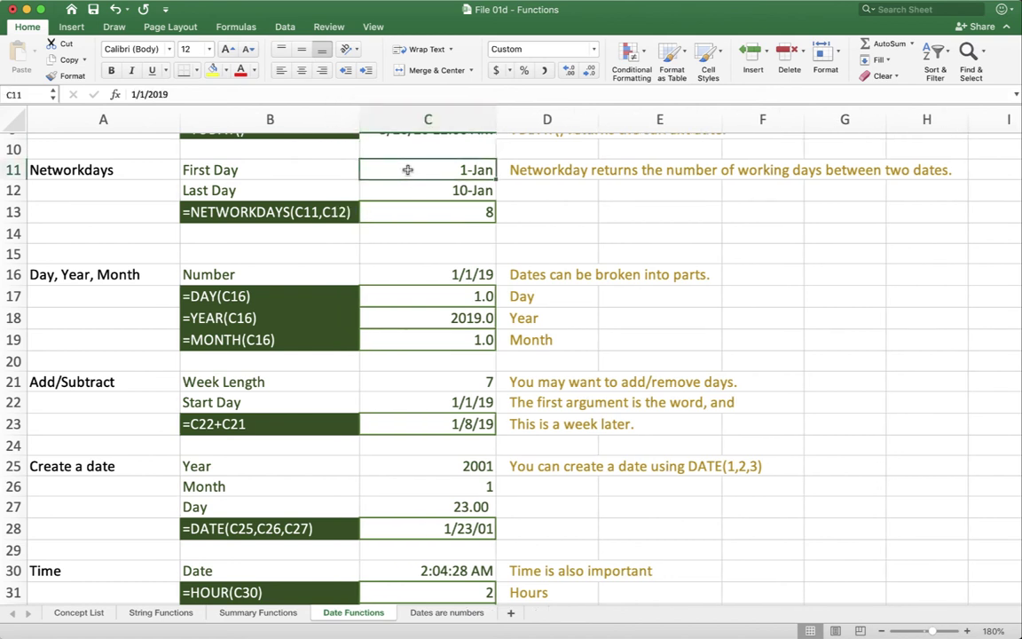
pyautogui.click(407, 197)
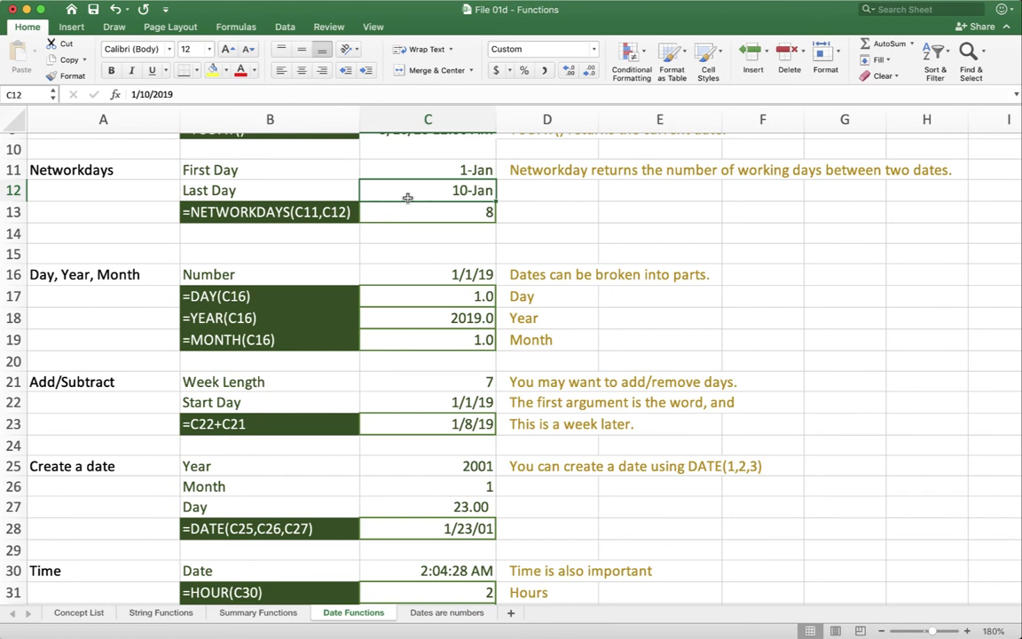
# - Show the date in C16 as a comma-style number and undo that format change
pyautogui.scroll(-5, 407, 198)
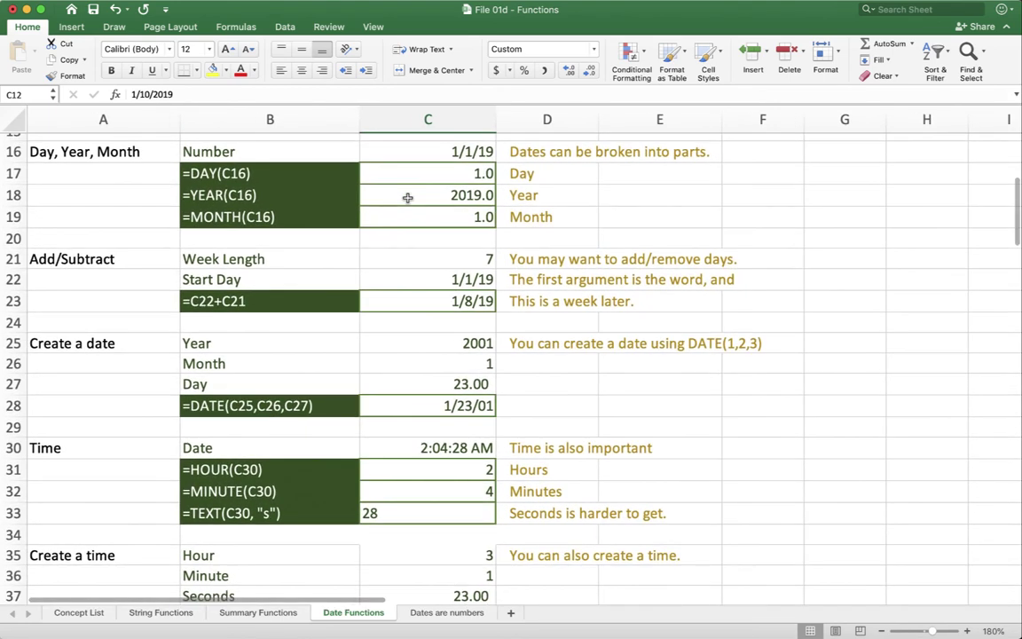
pyautogui.click(413, 151)
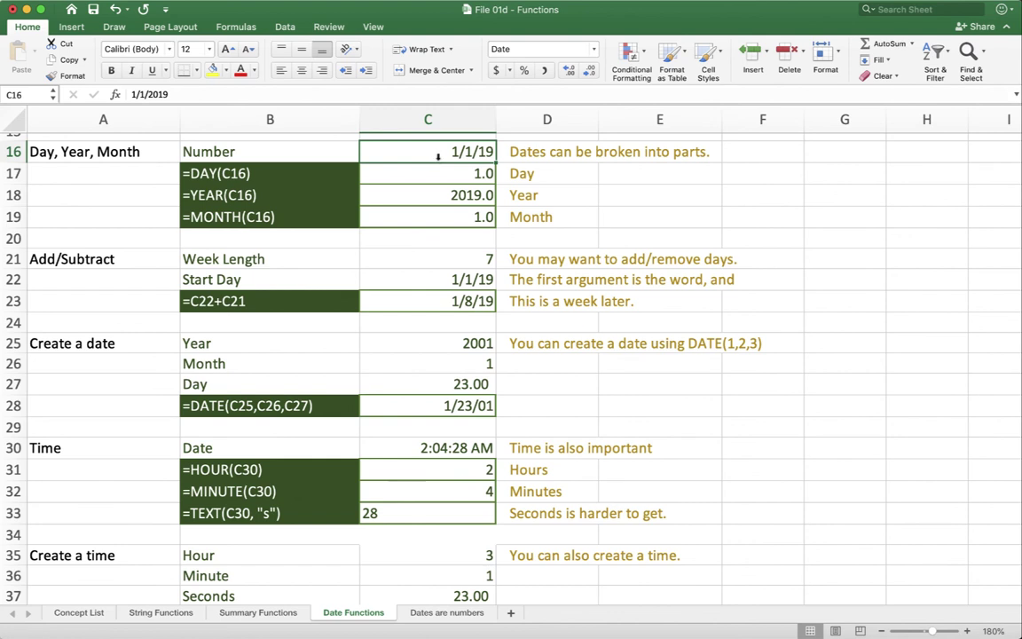
pyautogui.click(544, 71)
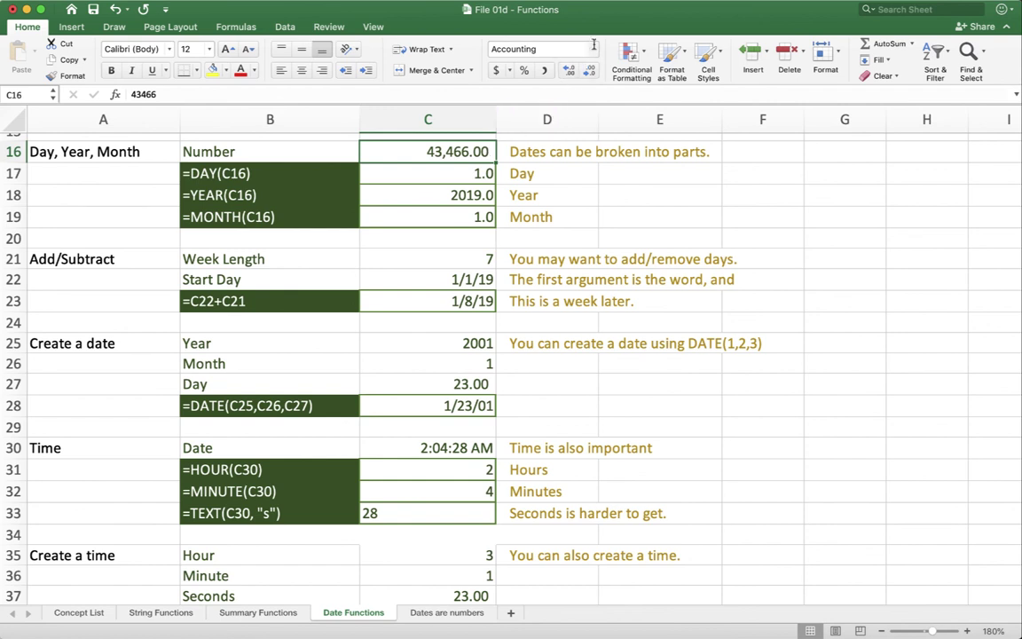
pyautogui.click(114, 9)
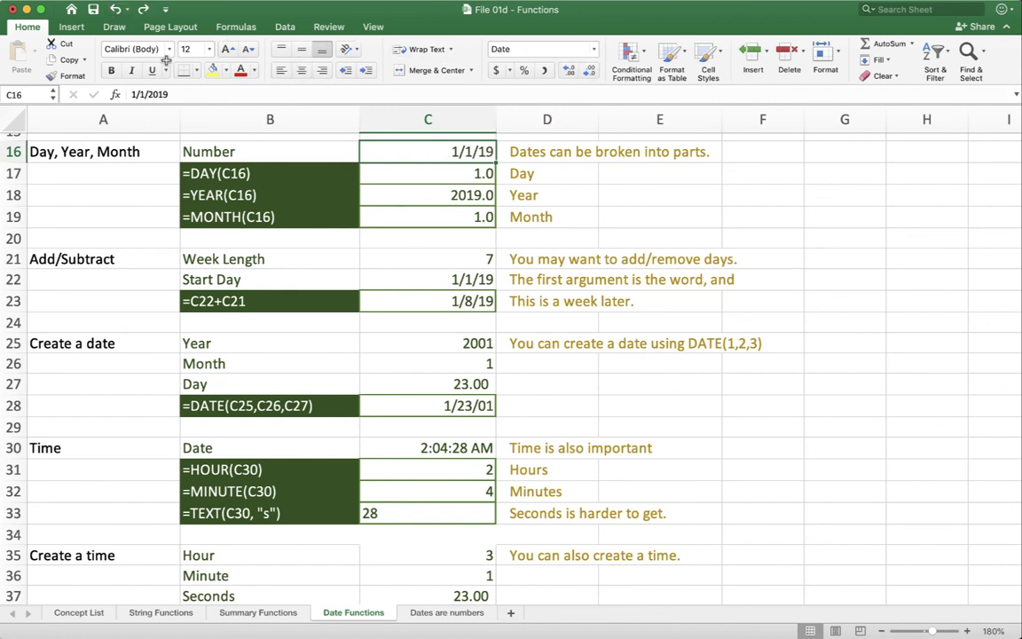
# - Examine the DAY formula in C17 and the MONTH formula in C19
pyautogui.click(431, 171)
pyautogui.doubleClick(433, 173)
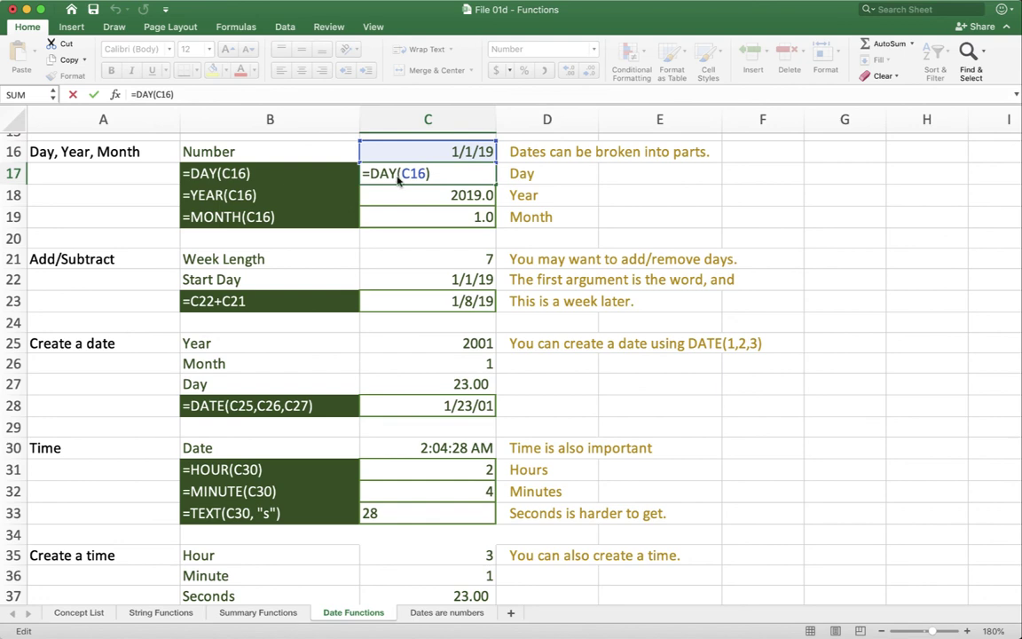
pyautogui.press('Return')
pyautogui.click(403, 218)
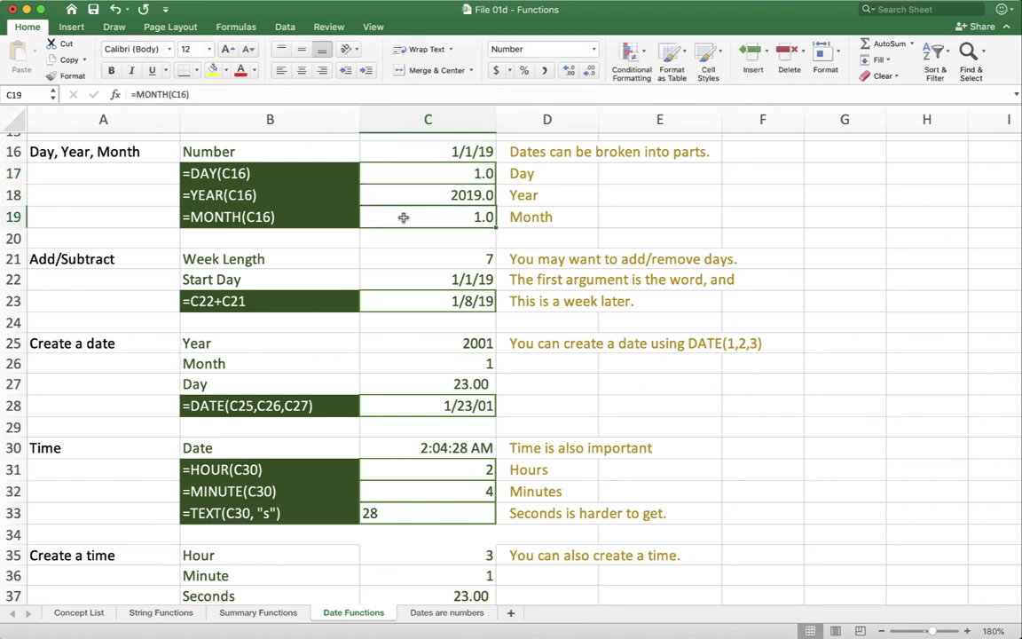
# - Examine the year, month and day arguments of the DATE formula in C28 without changing it
pyautogui.scroll(-5, 403, 217)
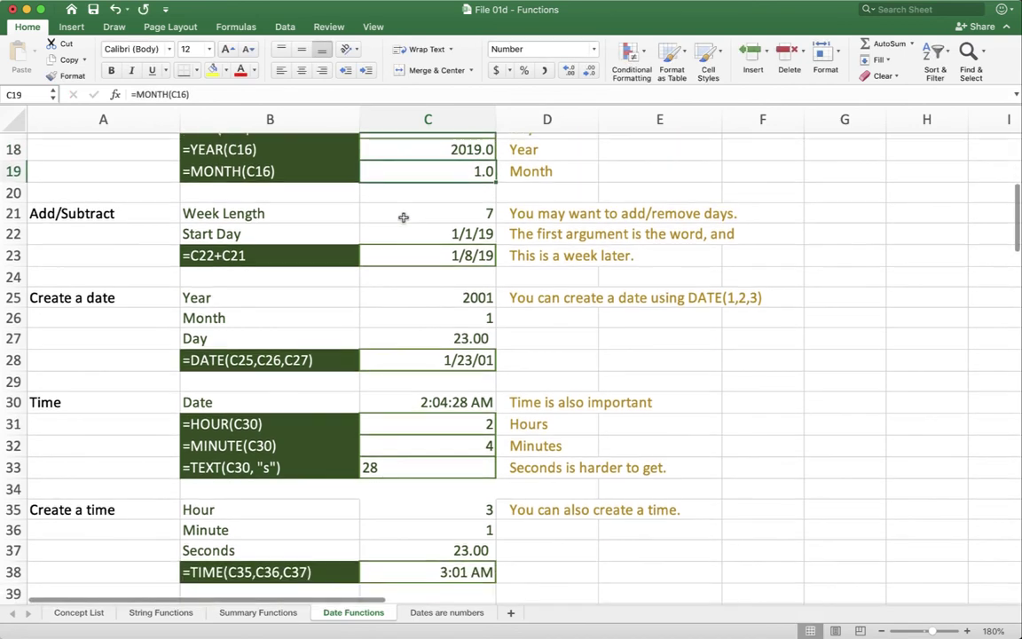
pyautogui.scroll(-1, 403, 217)
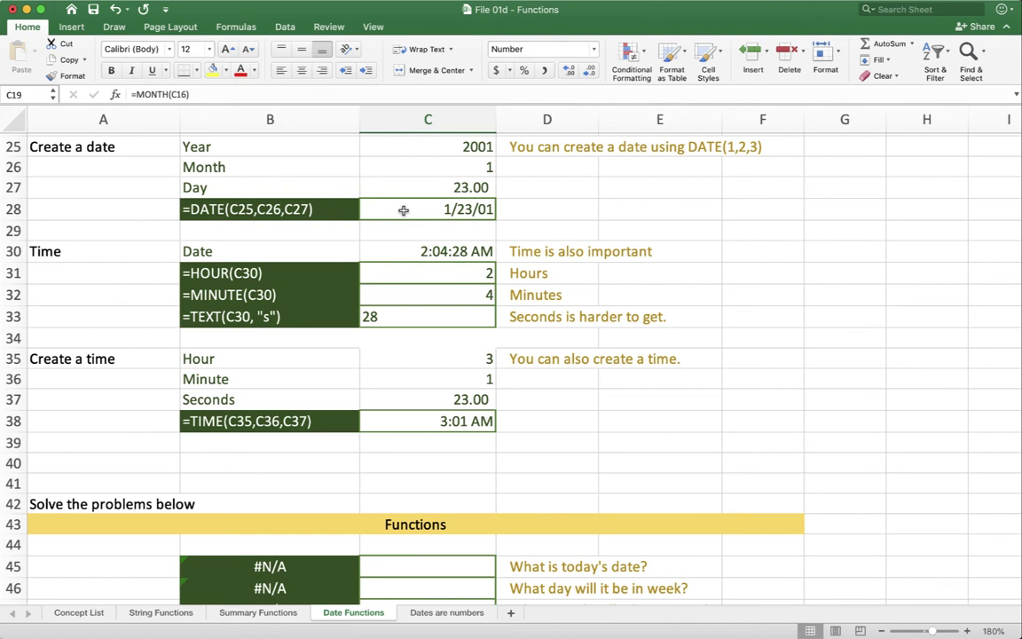
pyautogui.doubleClick(403, 211)
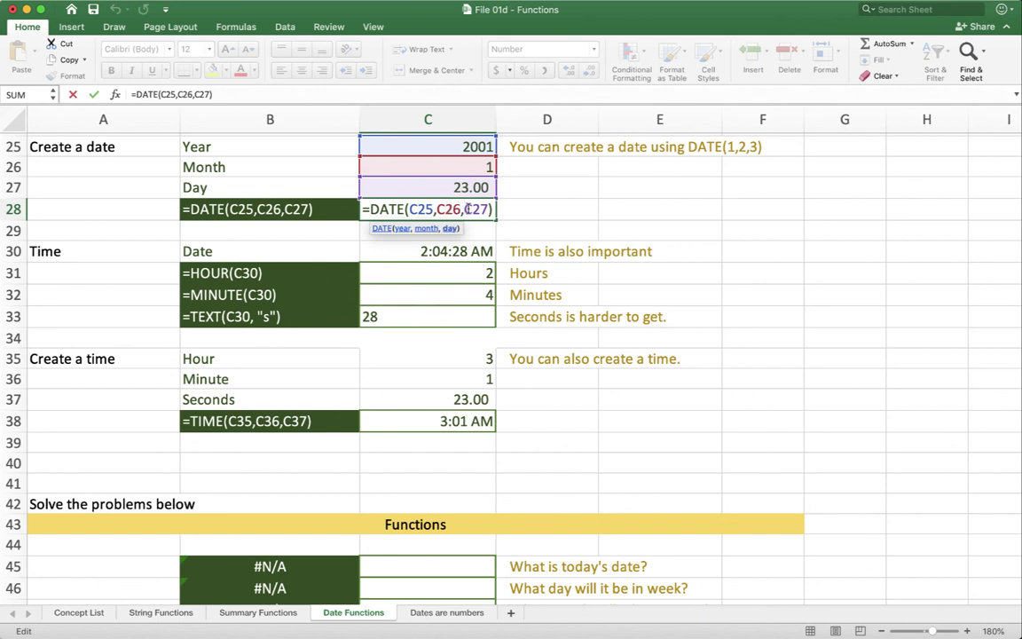
pyautogui.press('Escape')
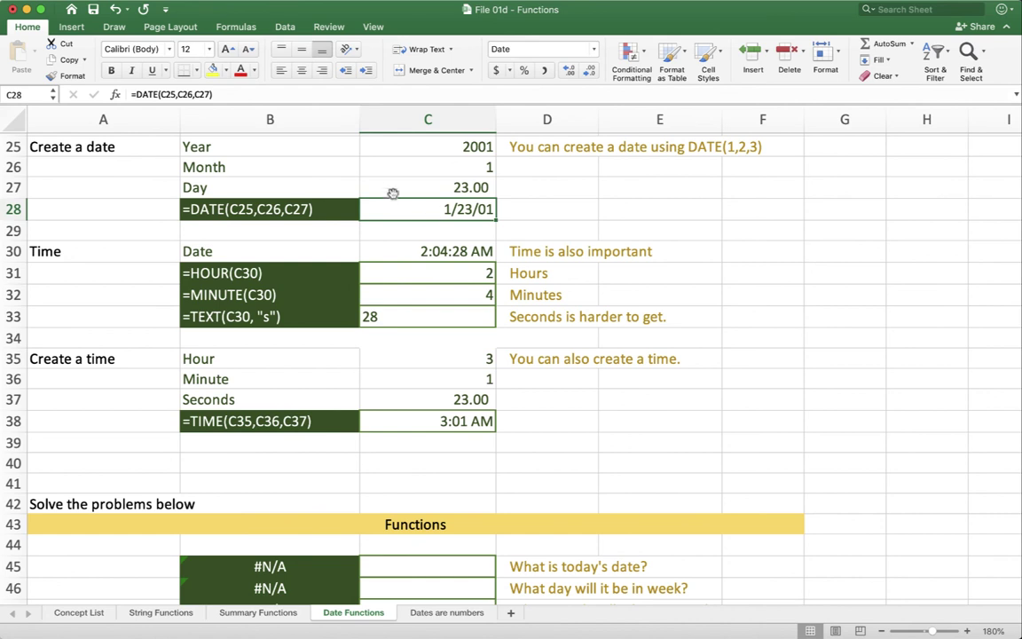
# - Apply the comma number format to the DATE result in C28 and check its source cells C25 to C27
pyautogui.click(544, 72)
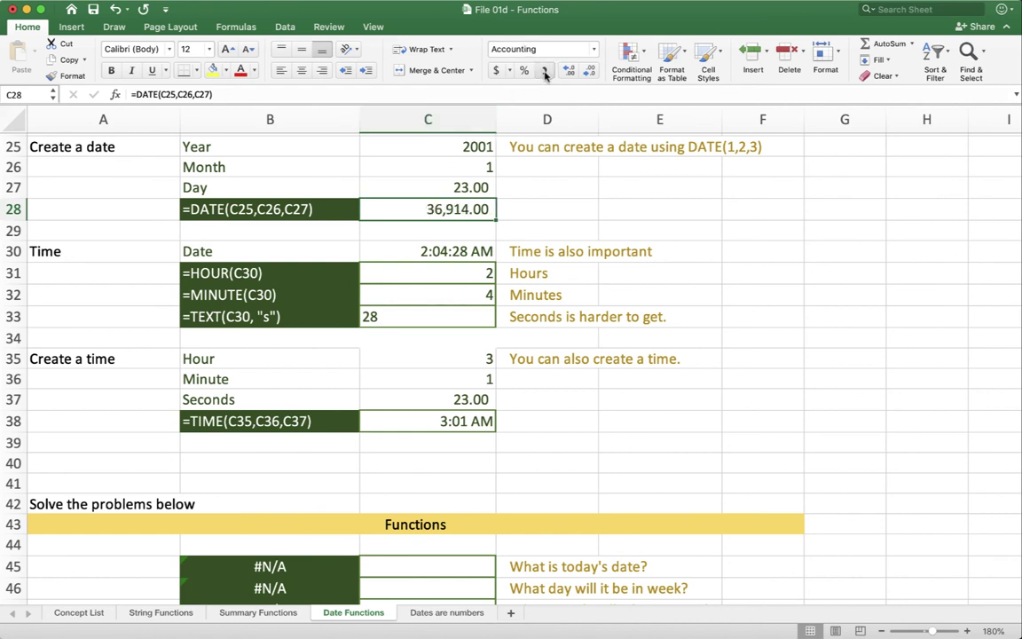
pyautogui.click(444, 141)
pyautogui.click(440, 169)
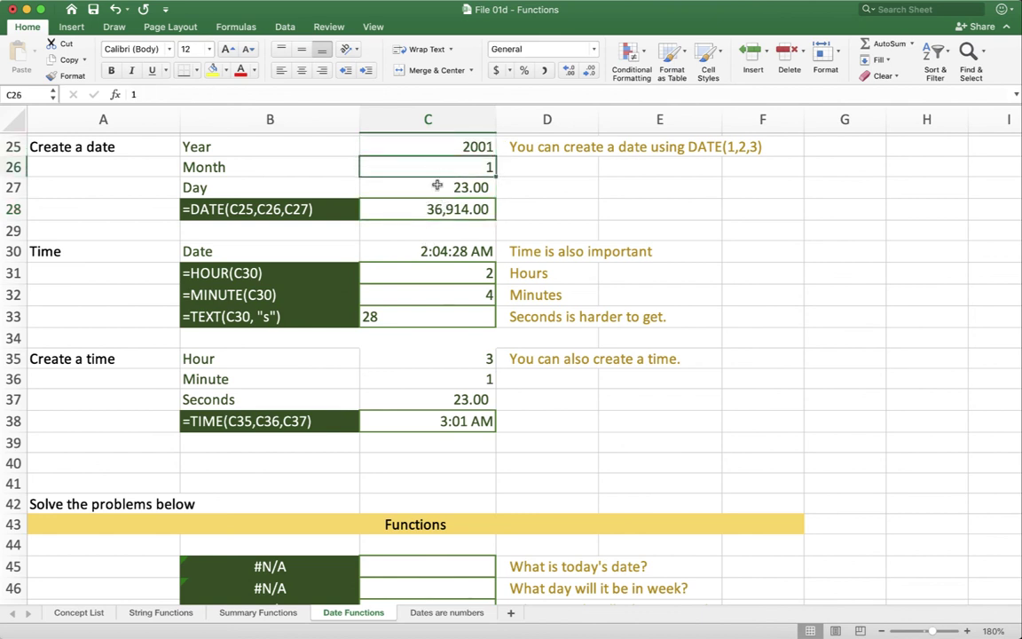
pyautogui.click(440, 187)
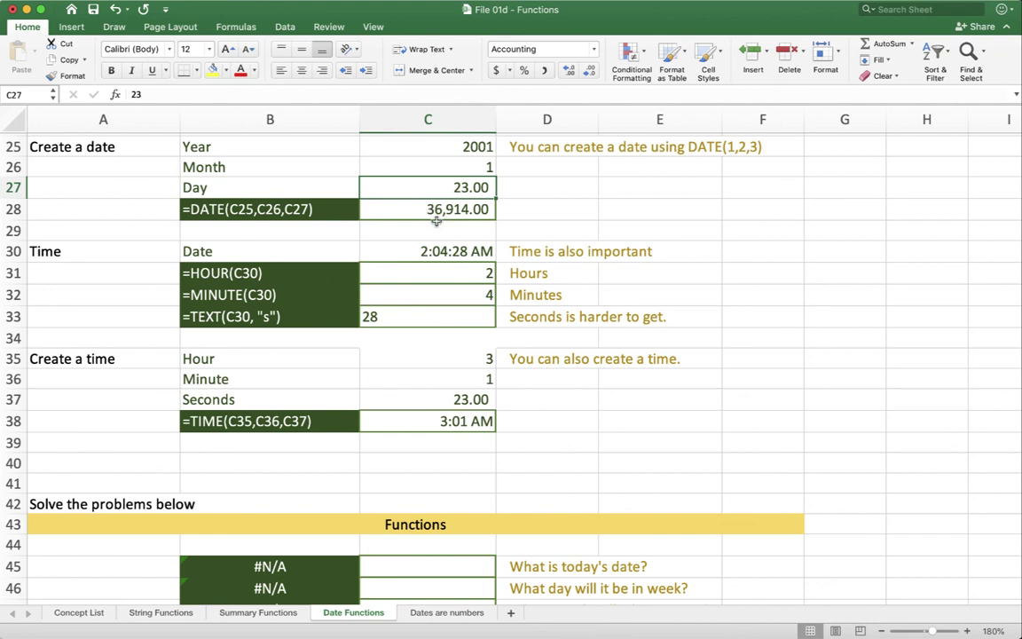
# - Set the year, month and day in C25:C27 to 2020, 3 and 16, and format the DATE result in C28 as Short Date
pyautogui.click(447, 146)
pyautogui.write('2020')
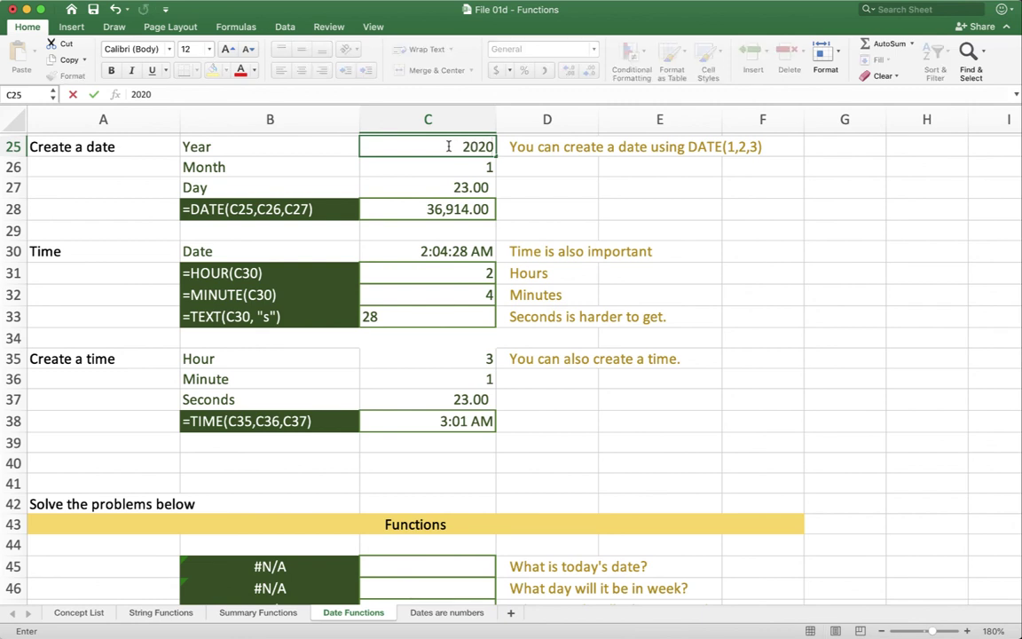
pyautogui.press('Return')
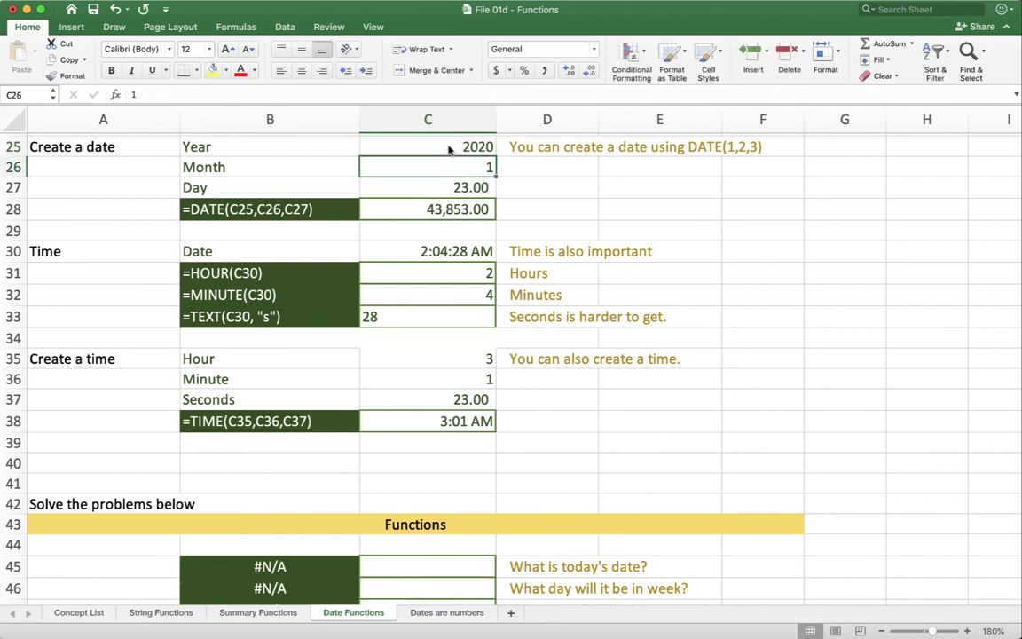
pyautogui.write('3')
pyautogui.press('Return')
pyautogui.write('16')
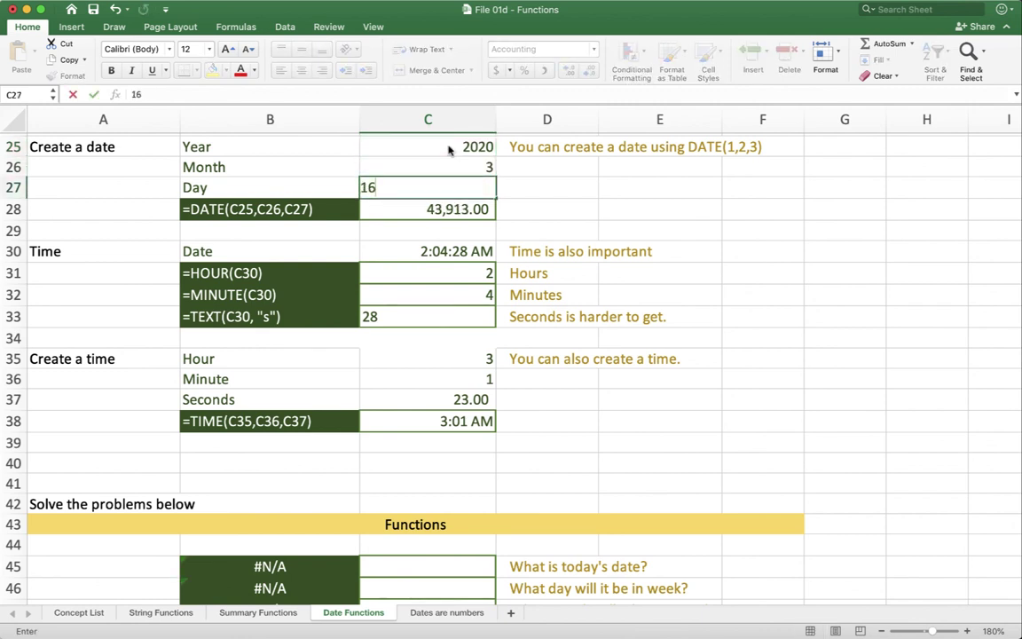
pyautogui.press('Return')
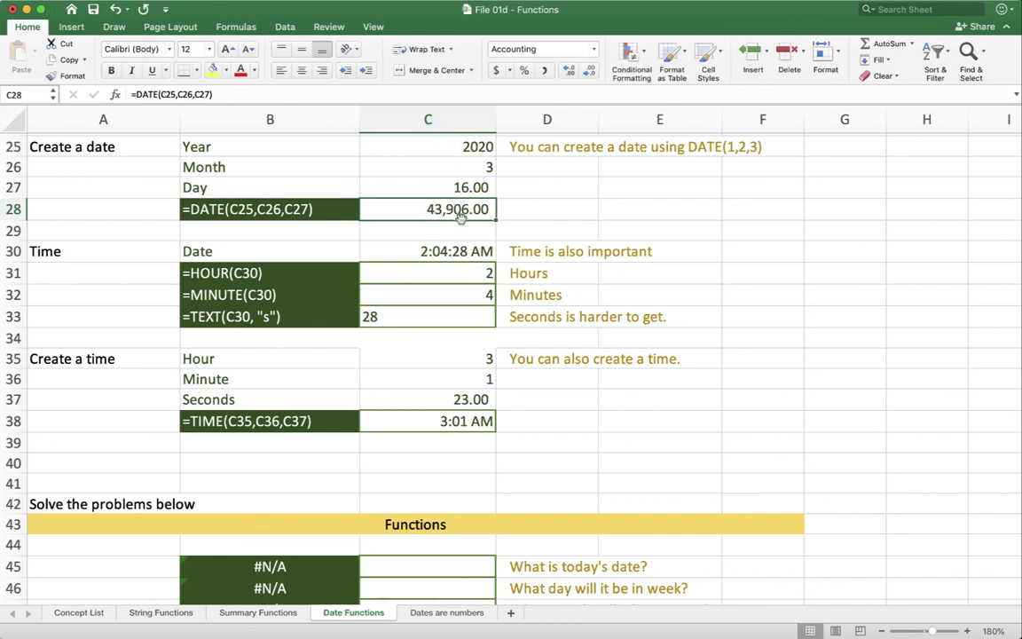
pyautogui.click(593, 49)
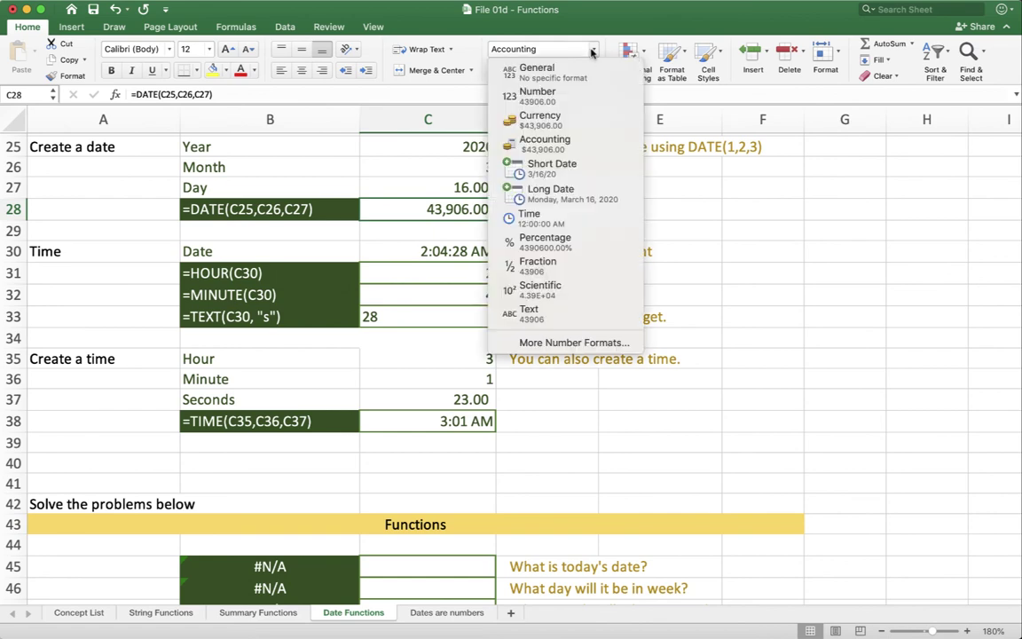
pyautogui.click(581, 160)
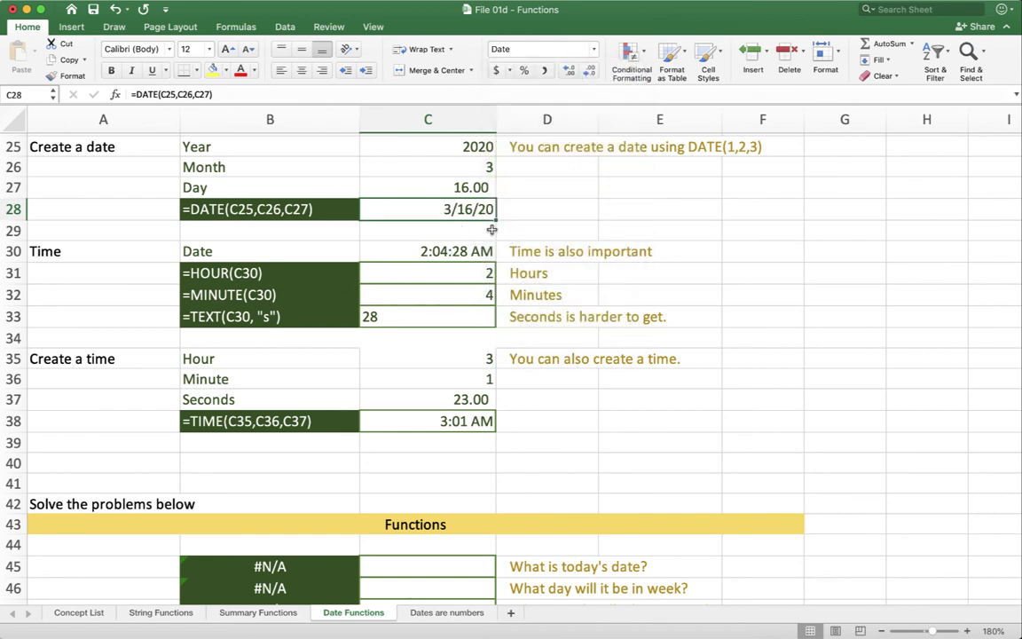
# - Examine the HOUR formula in C31 and the MINUTE formula in C32, along with the TEXT seconds example in row 33
pyautogui.scroll(-3, 510, 224)
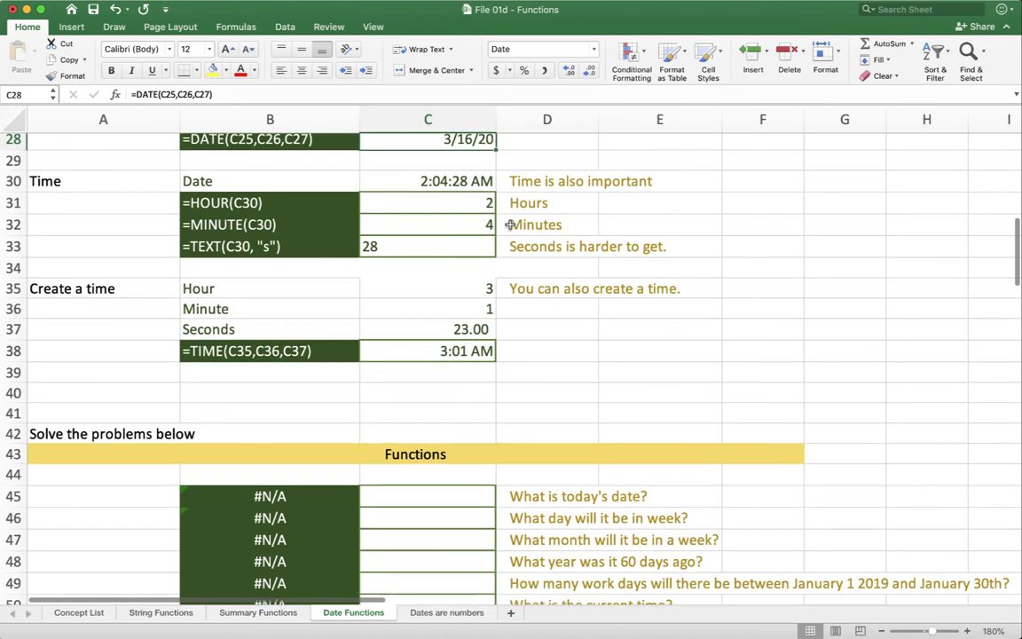
pyautogui.click(413, 200)
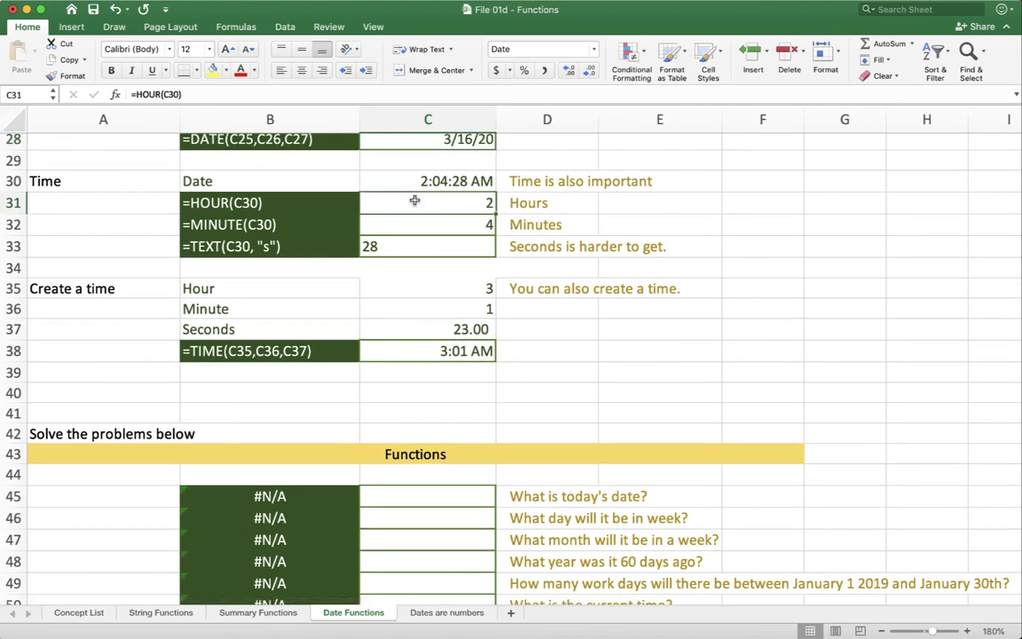
pyautogui.click(409, 221)
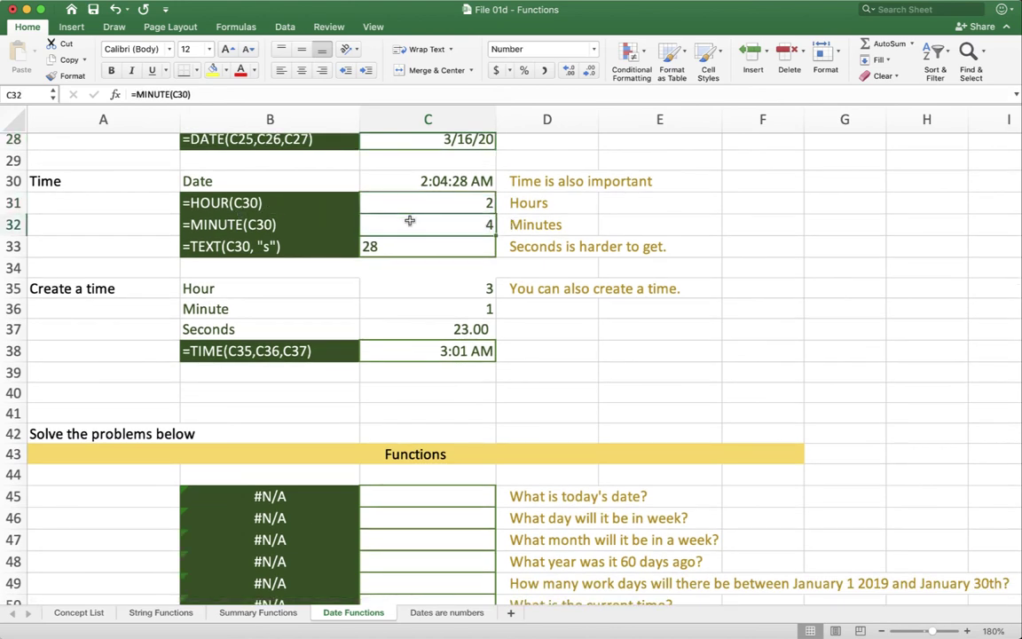
pyautogui.scroll(-1, 410, 221)
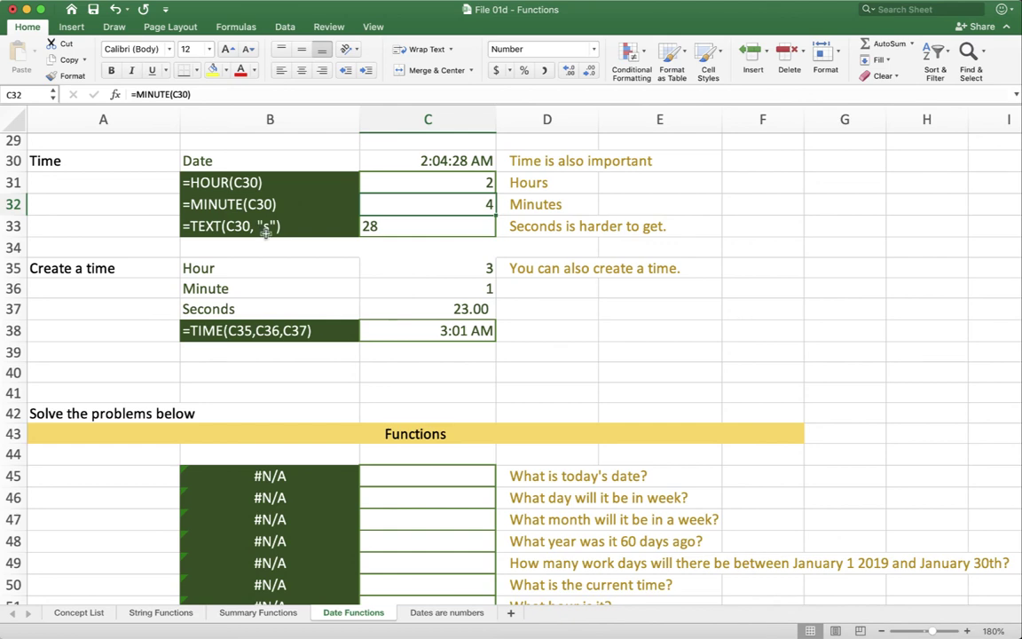
# - Review the TIME example in rows 35 to 38 and the date and time practice problems in rows 45 to 56
pyautogui.scroll(-3, 264, 234)
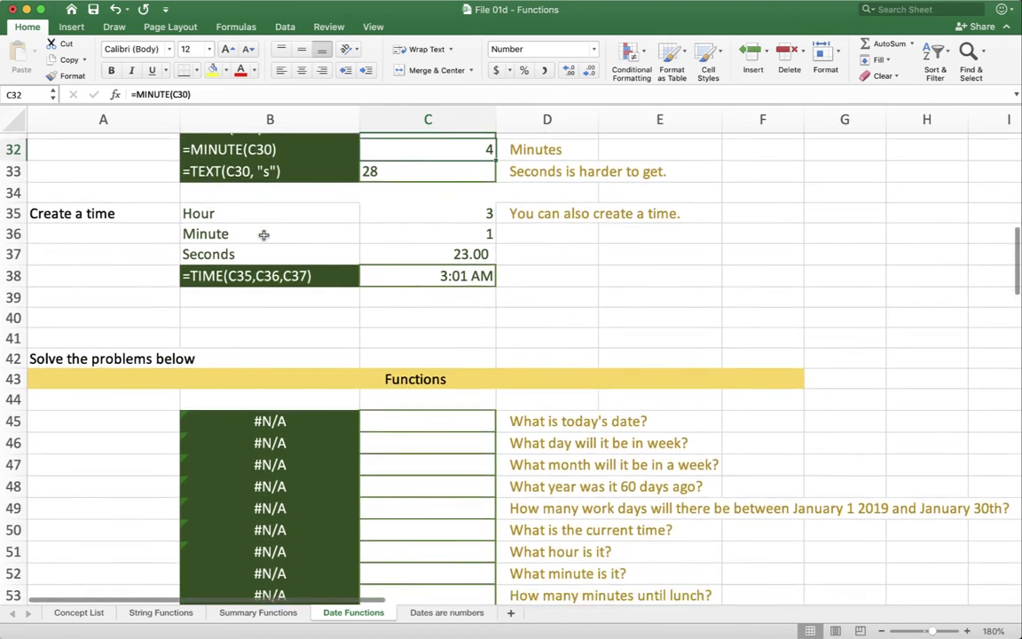
pyautogui.scroll(-1, 263, 234)
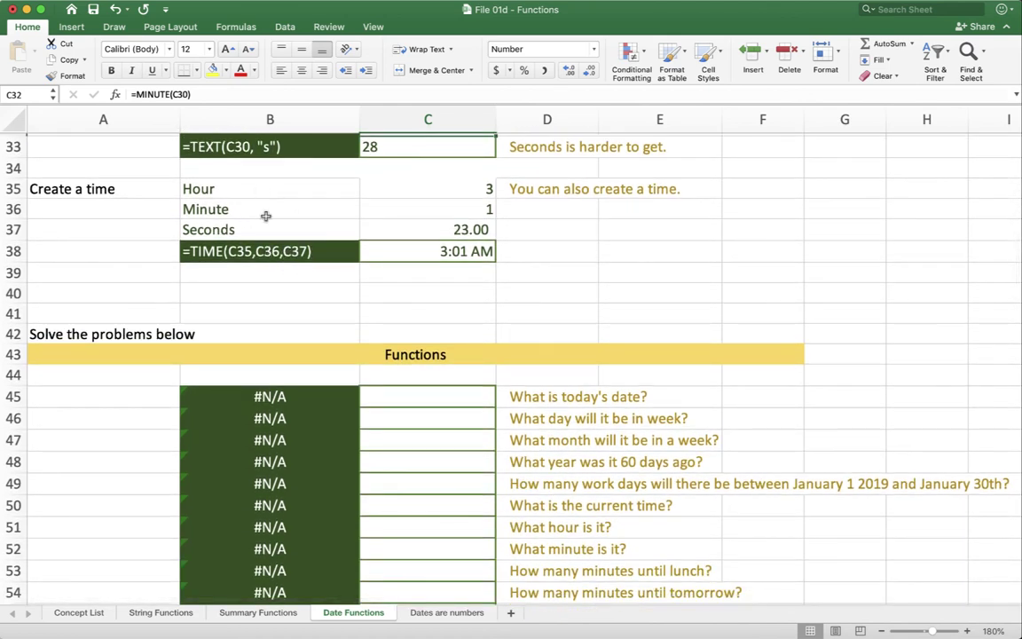
pyautogui.scroll(-6, 274, 238)
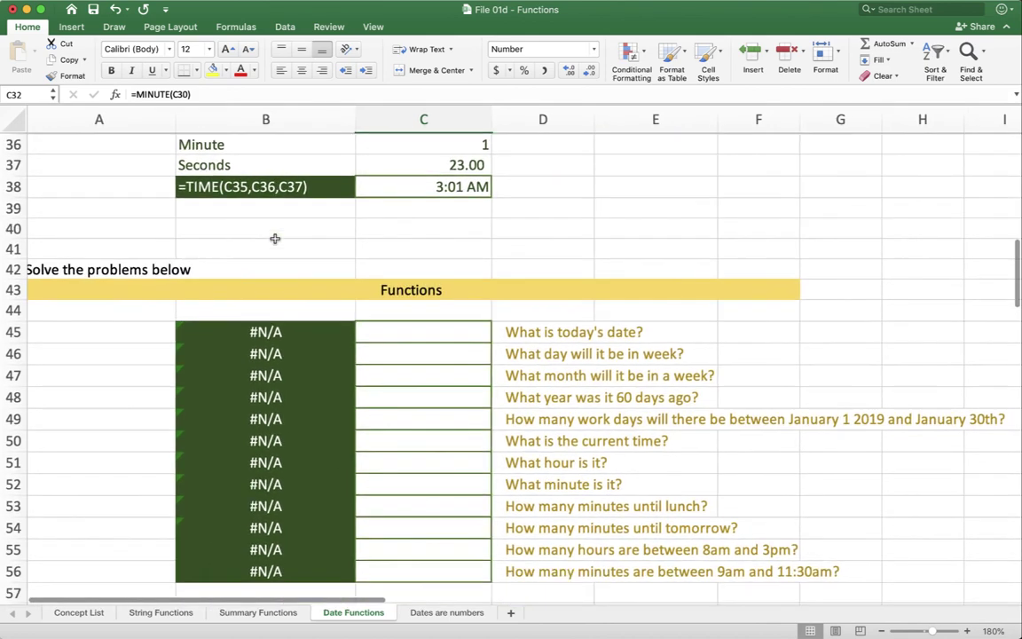